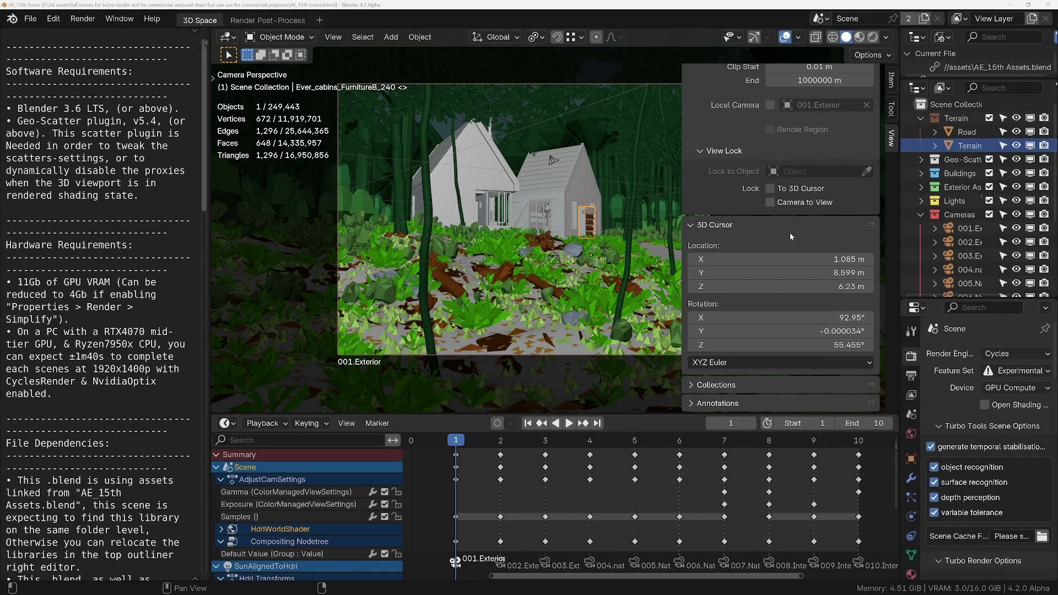
Enable Turbo Render and point its Scene Cache Folder at z:/turbo/evermotion/.
{"action": "scroll", "coordinate": [931, 420], "scroll_direction": "down", "scroll_amount": 4}
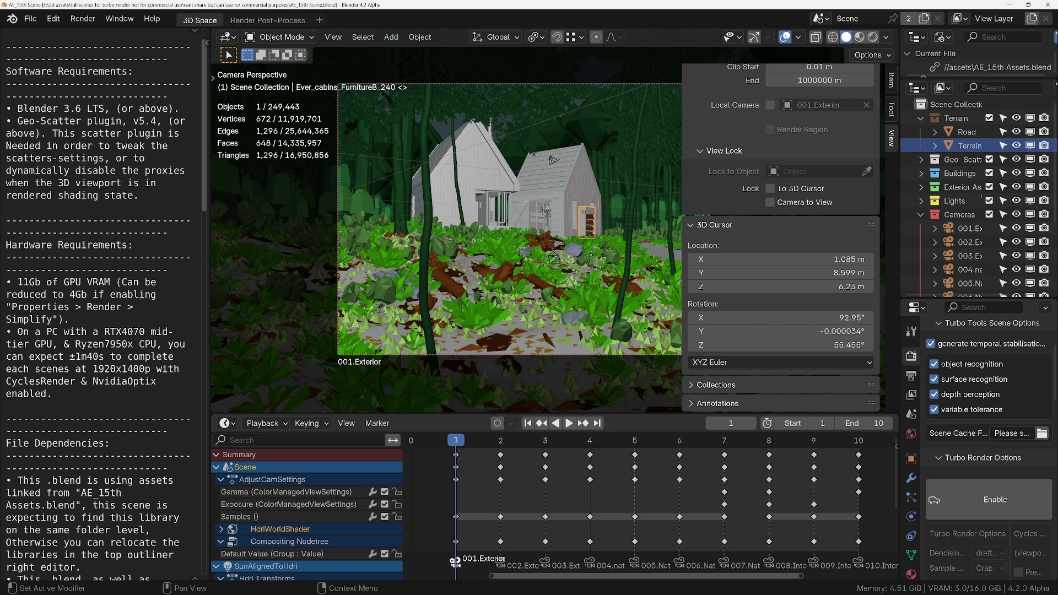
{"action": "left_click_drag", "start_coordinate": [900, 389], "coordinate": [808, 389]}
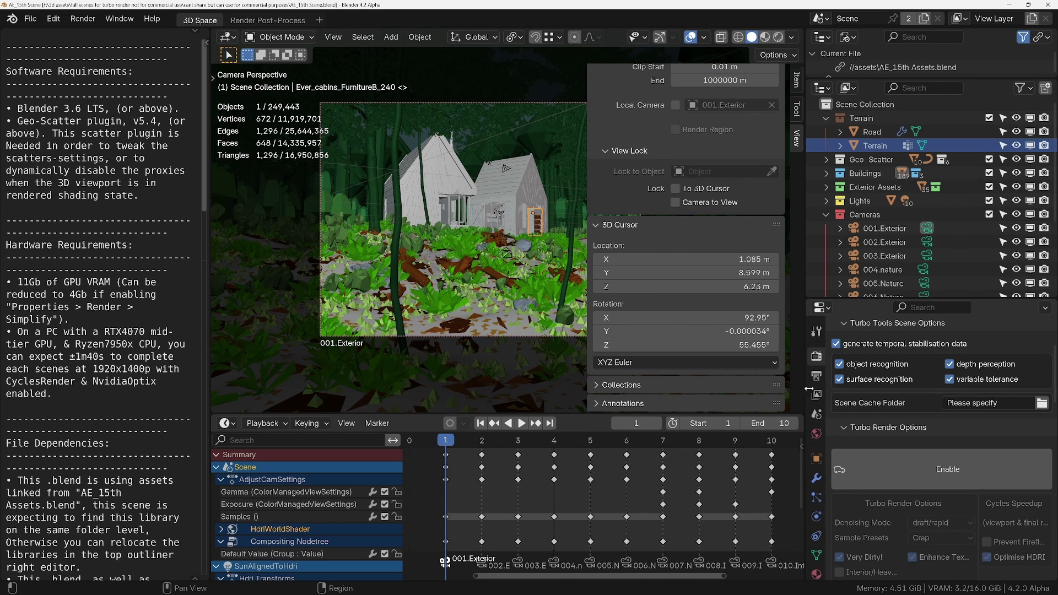
{"action": "left_click", "coordinate": [934, 485]}
{"action": "left_click", "coordinate": [987, 402]}
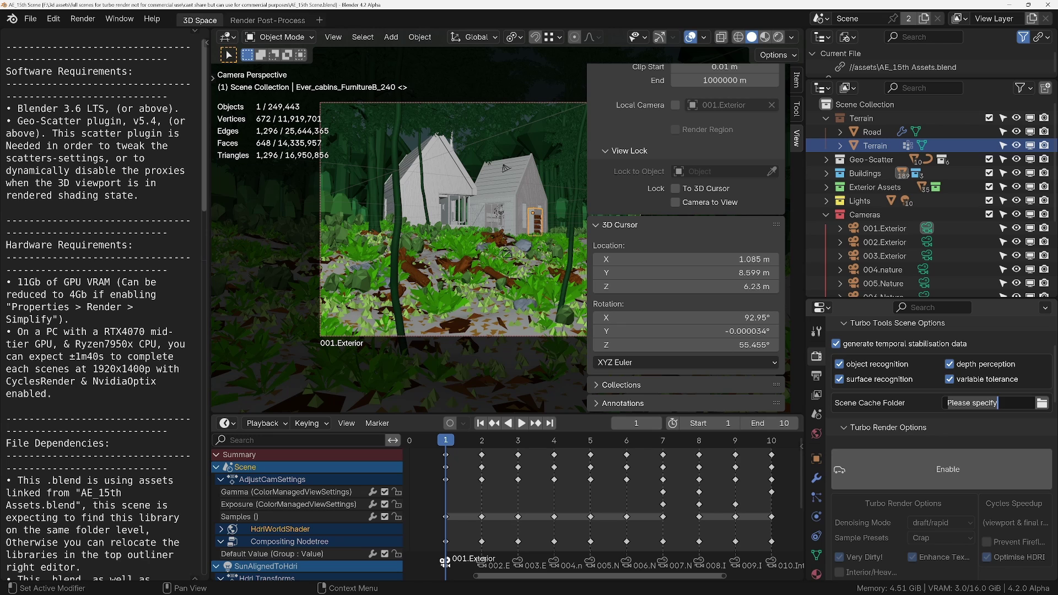
{"action": "type", "text": "z:/turbo/evermotion/"}
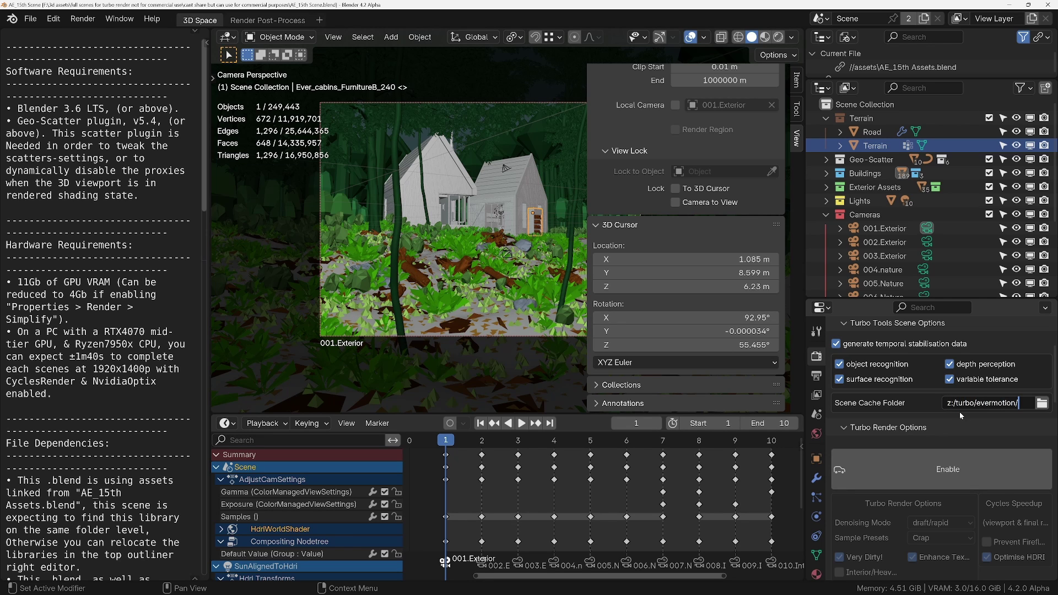
{"action": "key", "text": "Return"}
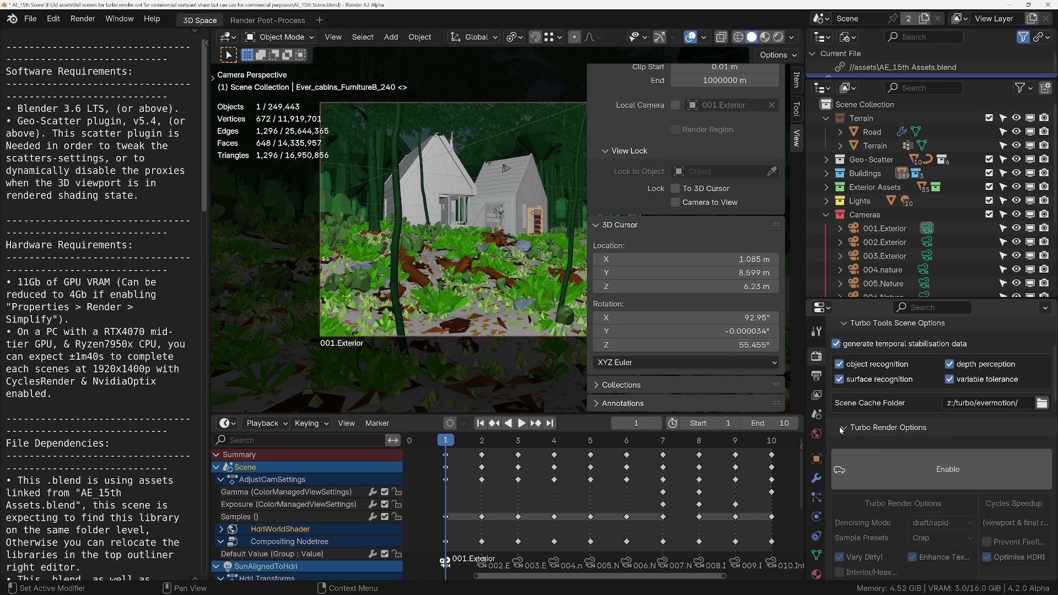
{"action": "left_click", "coordinate": [881, 427]}
{"action": "scroll", "coordinate": [882, 510], "scroll_direction": "down", "scroll_amount": 5}
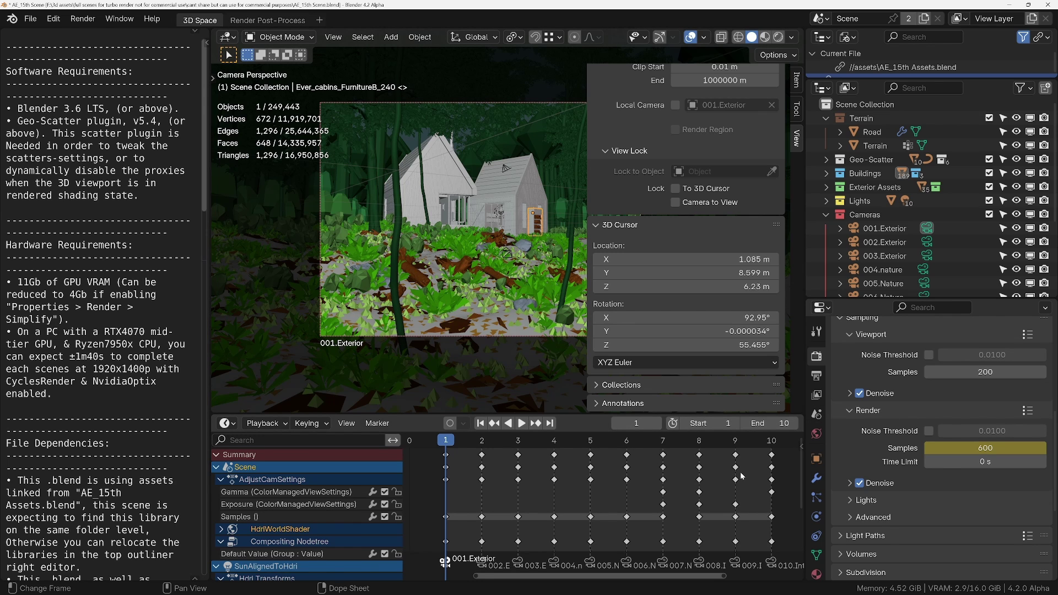
Compare frames 8 and 6, then clear the Render Samples keyframes to leave a fixed 1000.
{"action": "left_click", "coordinate": [699, 449]}
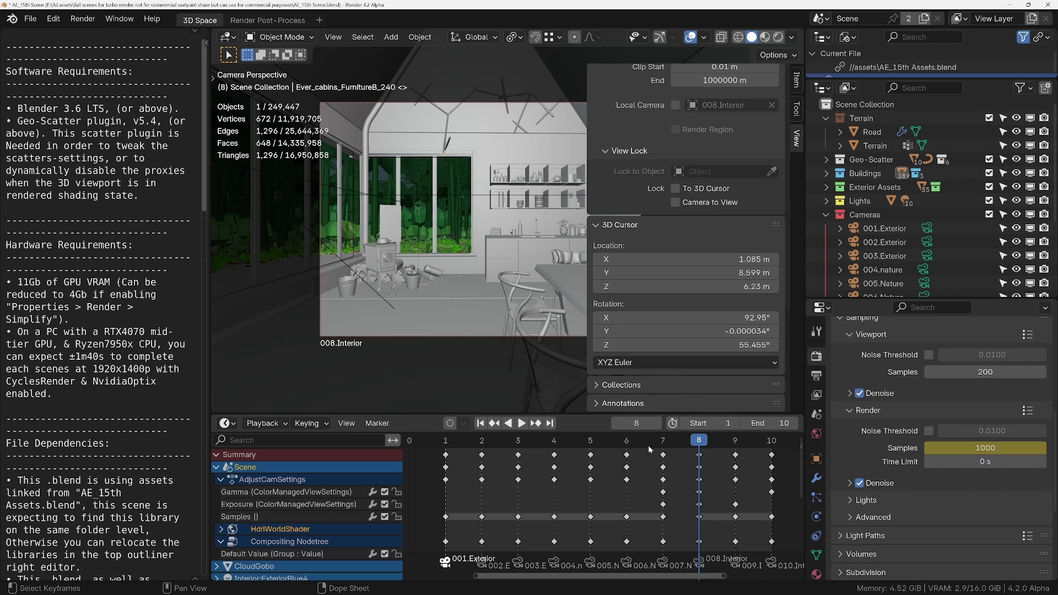
{"action": "left_click", "coordinate": [631, 442]}
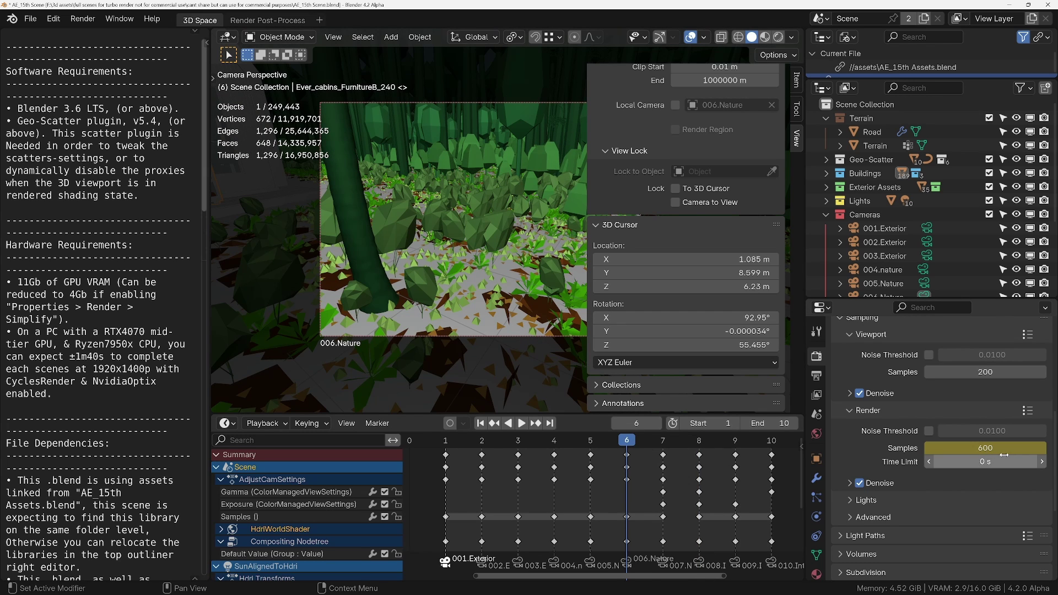
{"action": "left_click", "coordinate": [699, 442]}
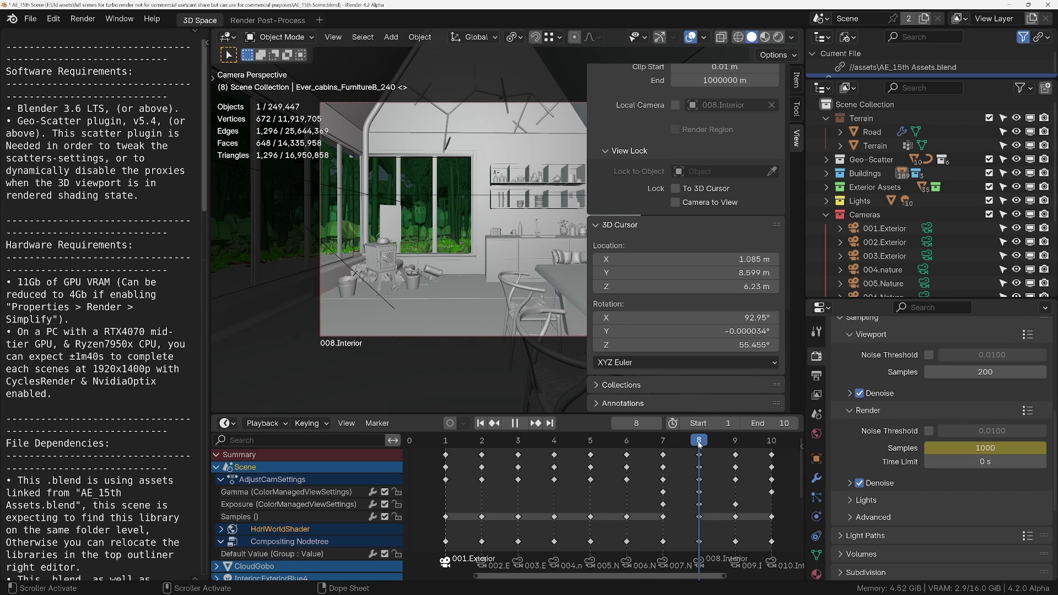
{"action": "right_click", "coordinate": [968, 454]}
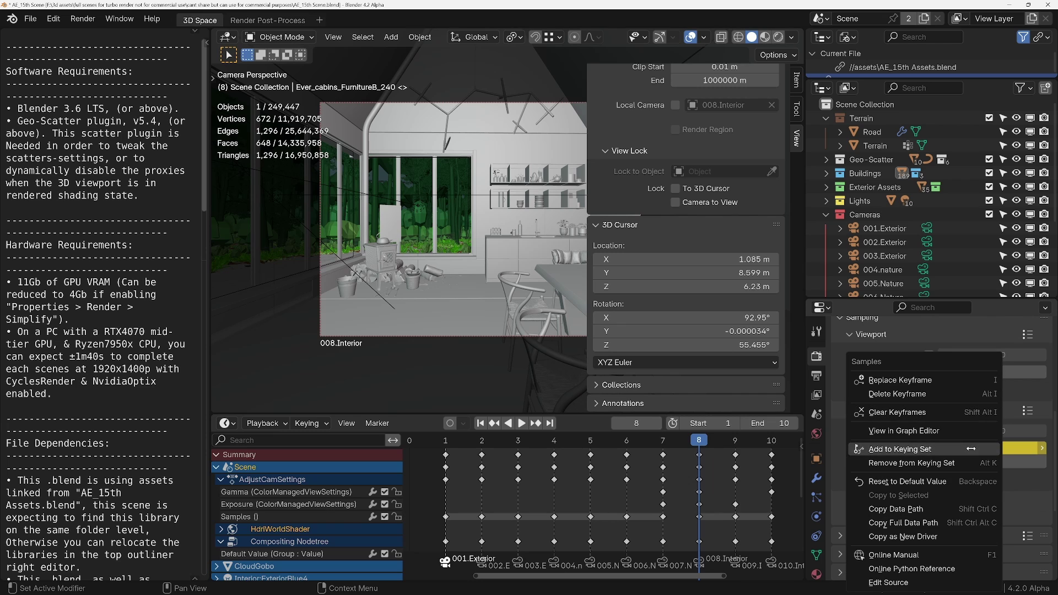
{"action": "left_click", "coordinate": [901, 413]}
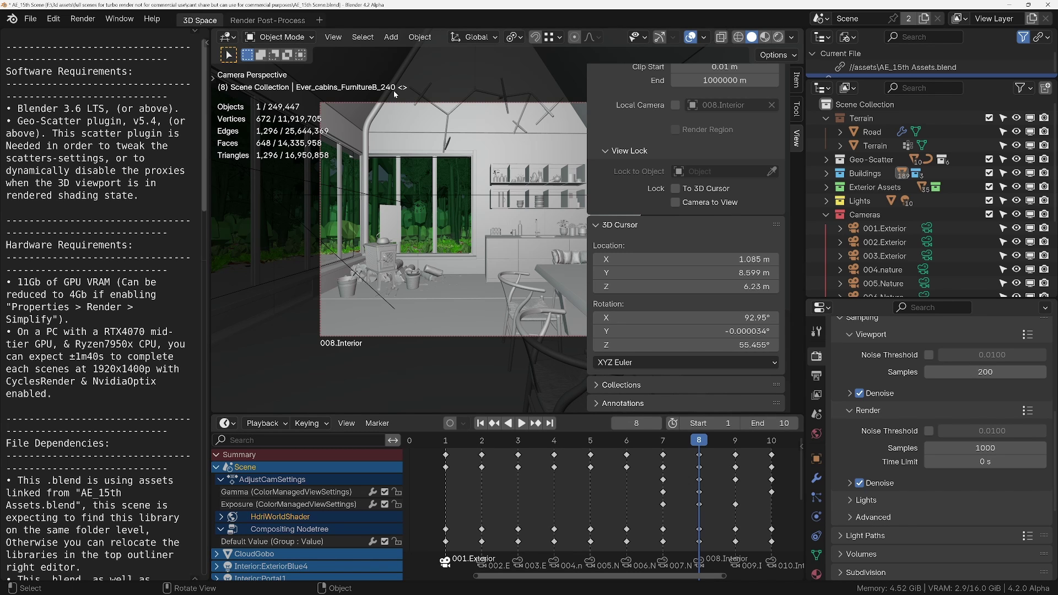
Maximize the Render Post-Process node editor and frame the whole tree, from the Exterior to the Nature frames.
{"action": "left_click", "coordinate": [270, 21]}
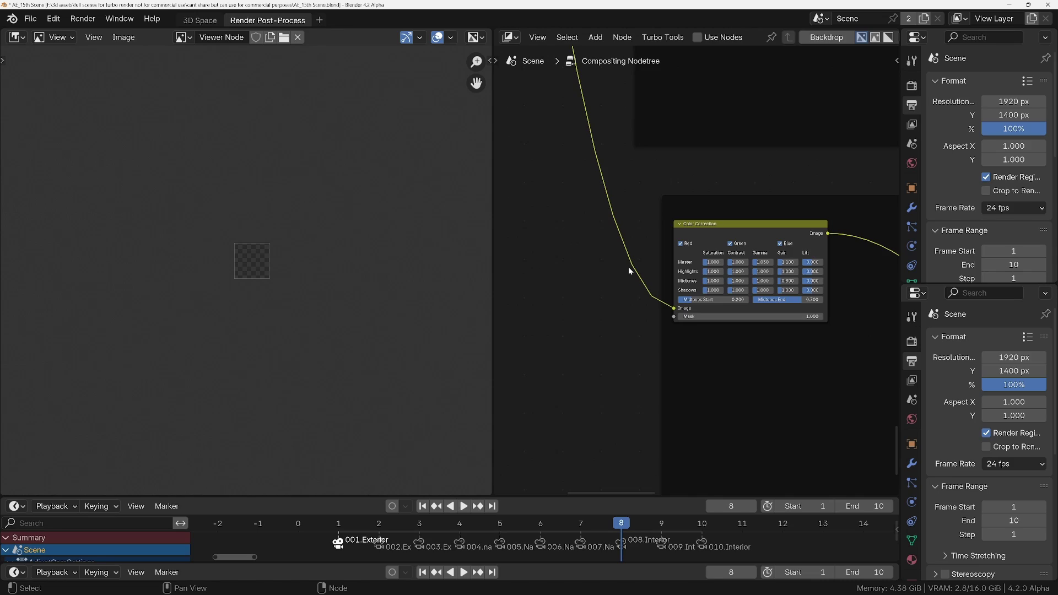
{"action": "key", "text": "ctrl+space"}
{"action": "scroll", "coordinate": [628, 267], "scroll_direction": "down", "scroll_amount": 8}
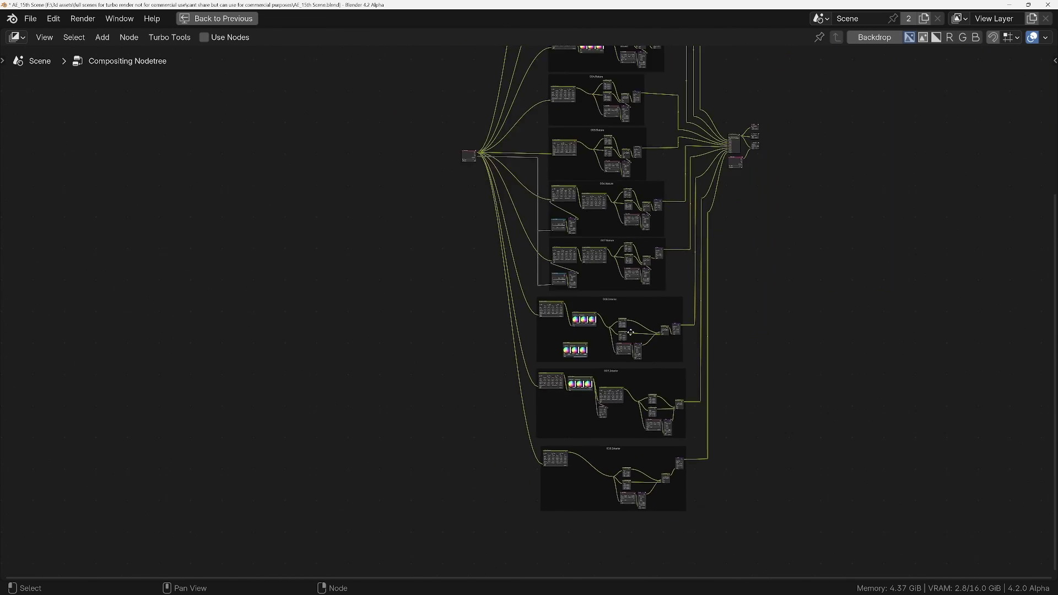
{"action": "middle_click_drag", "start_coordinate": [631, 332], "coordinate": [447, 191]}
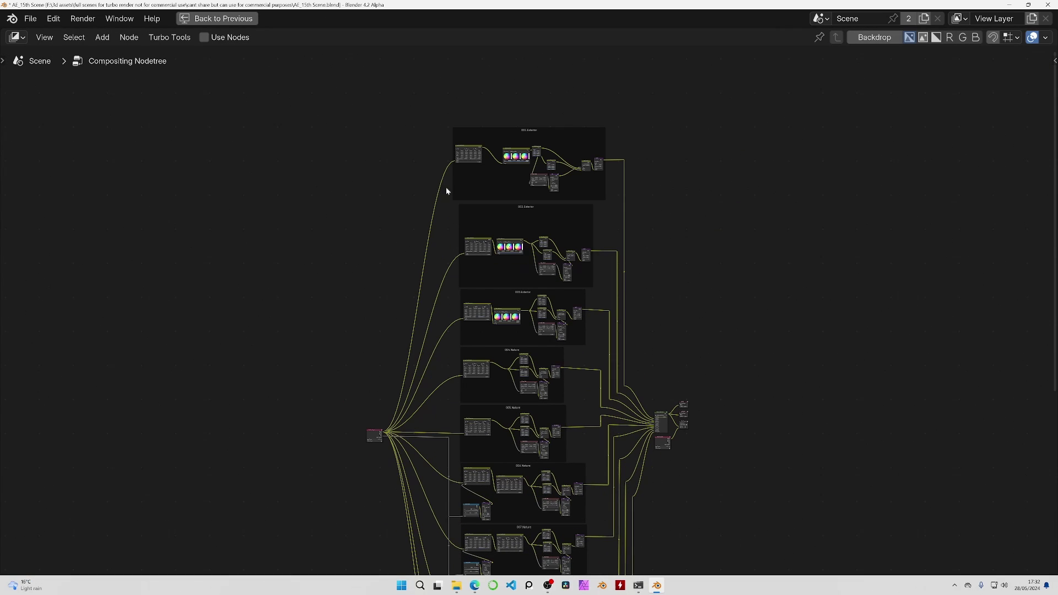
{"action": "scroll", "coordinate": [523, 160], "scroll_direction": "up", "scroll_amount": 4}
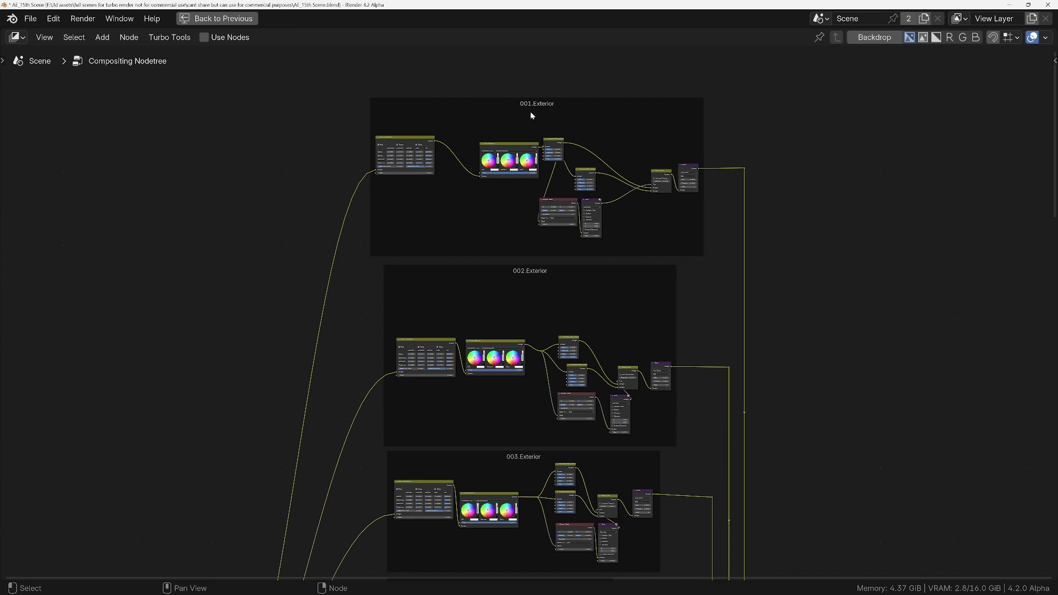
{"action": "middle_click_drag", "start_coordinate": [535, 395], "coordinate": [338, 318]}
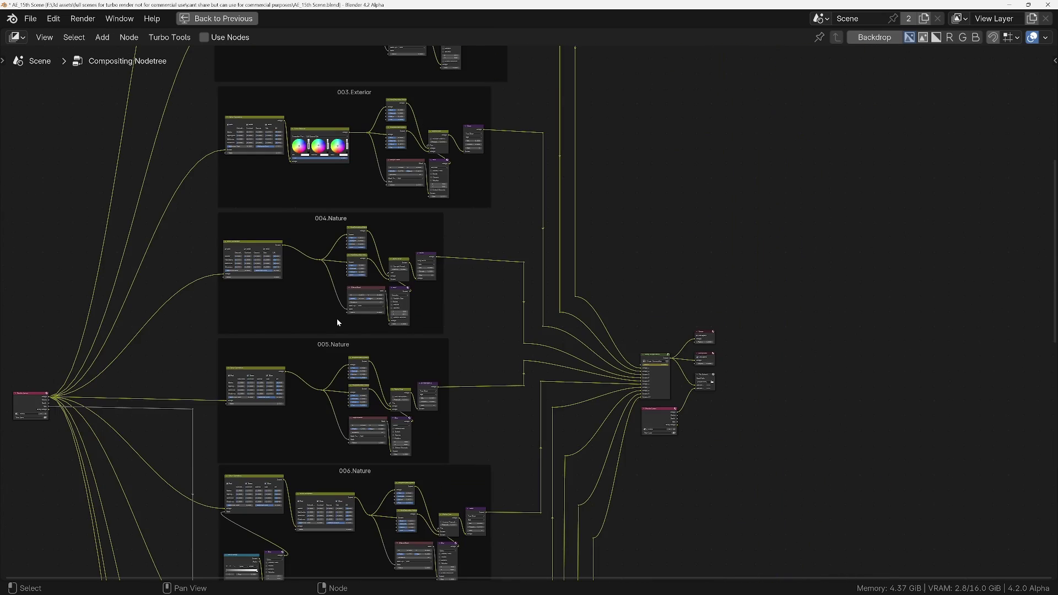
{"action": "scroll", "coordinate": [630, 350], "scroll_direction": "up", "scroll_amount": 3}
{"action": "scroll", "coordinate": [636, 356], "scroll_direction": "down", "scroll_amount": 6}
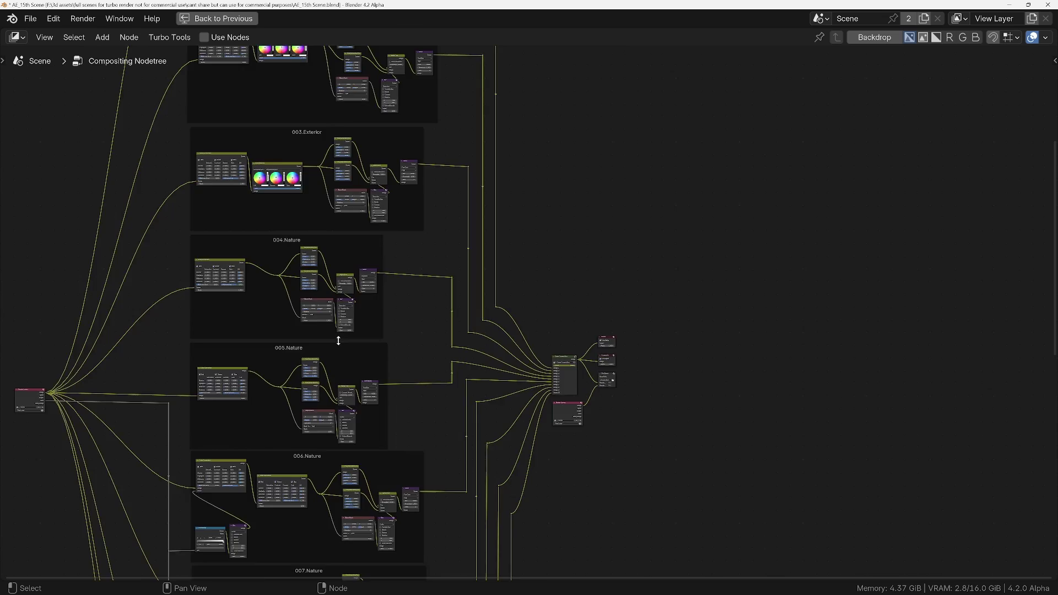
{"action": "middle_click_drag", "start_coordinate": [235, 252], "coordinate": [357, 225]}
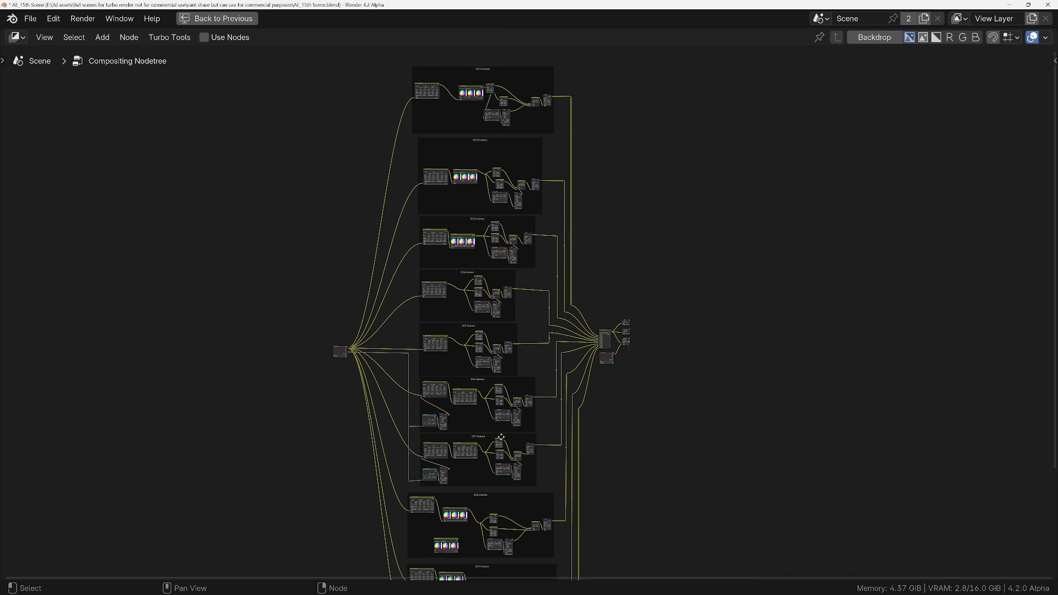
{"action": "middle_click_drag", "start_coordinate": [501, 436], "coordinate": [500, 397]}
Open the node sidebar's Options tab and keep the compositing Device on CPU.
{"action": "key", "text": "n"}
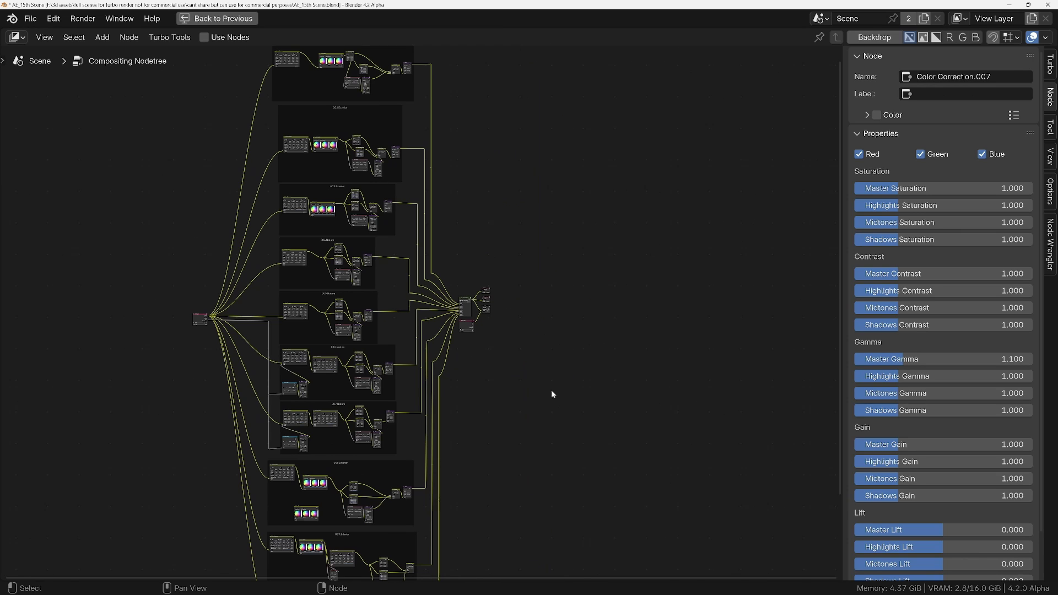
{"action": "left_click", "coordinate": [1049, 190]}
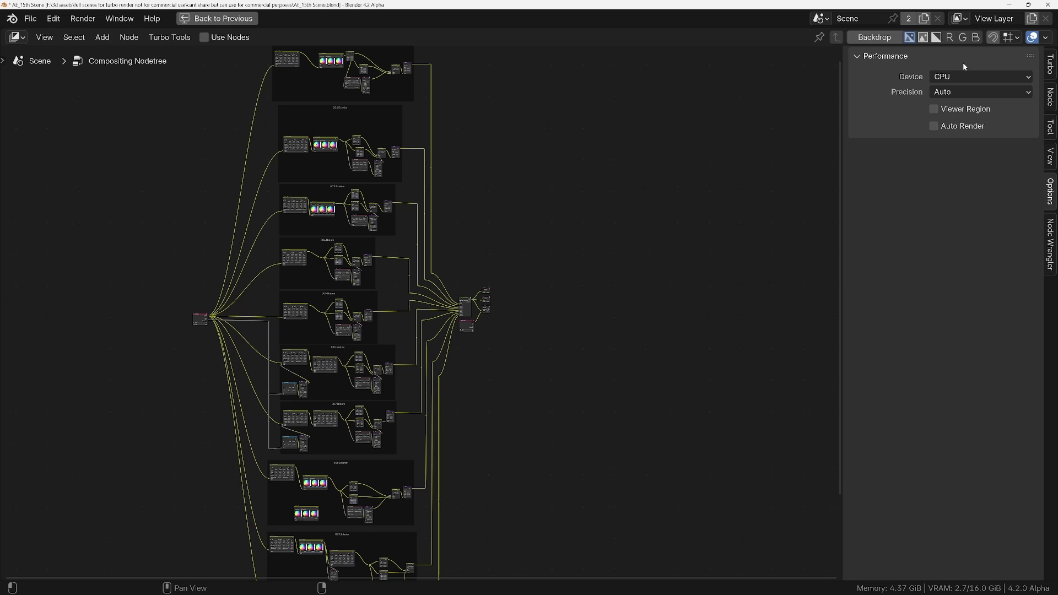
{"action": "left_click", "coordinate": [961, 78]}
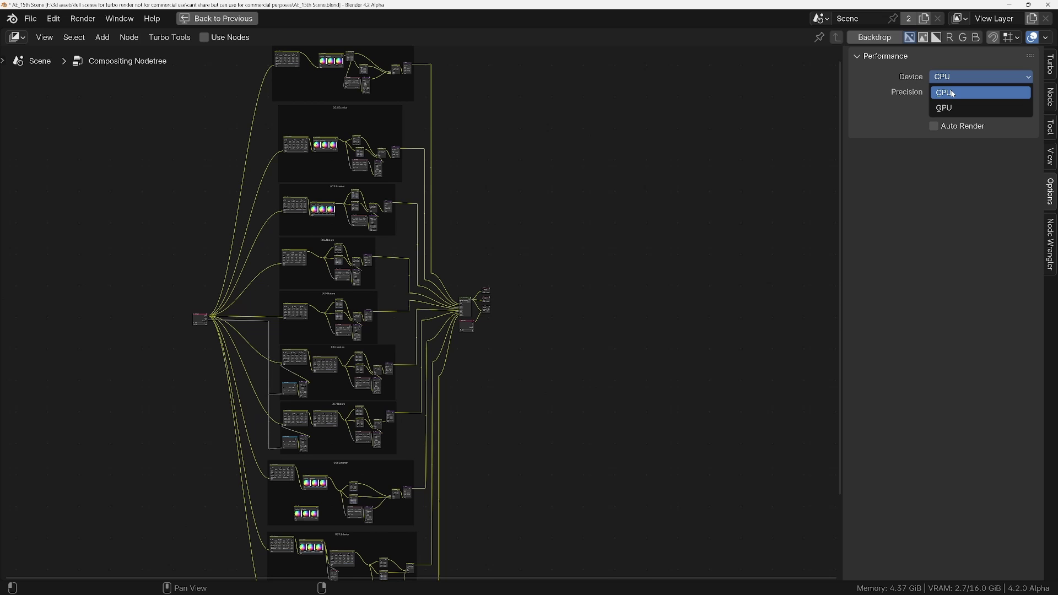
{"action": "left_click", "coordinate": [952, 93]}
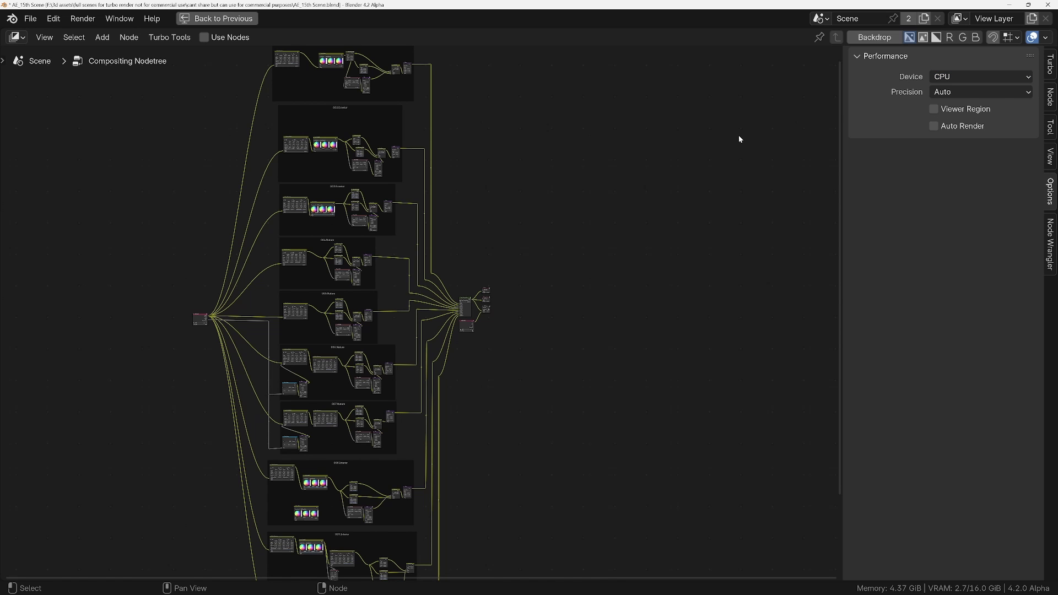
Pan through the Nature frames to the Swap Composition node and box-select nodes across the tree.
{"action": "middle_click_drag", "start_coordinate": [482, 274], "coordinate": [590, 320]}
{"action": "scroll", "coordinate": [568, 356], "scroll_direction": "up", "scroll_amount": 6}
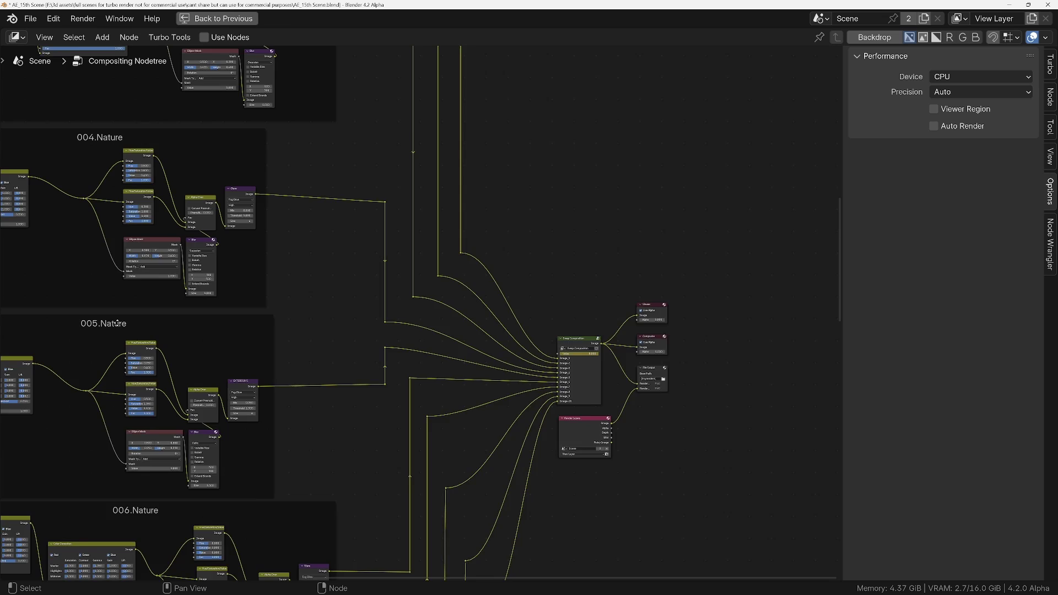
{"action": "middle_click_drag", "start_coordinate": [118, 323], "coordinate": [355, 304]}
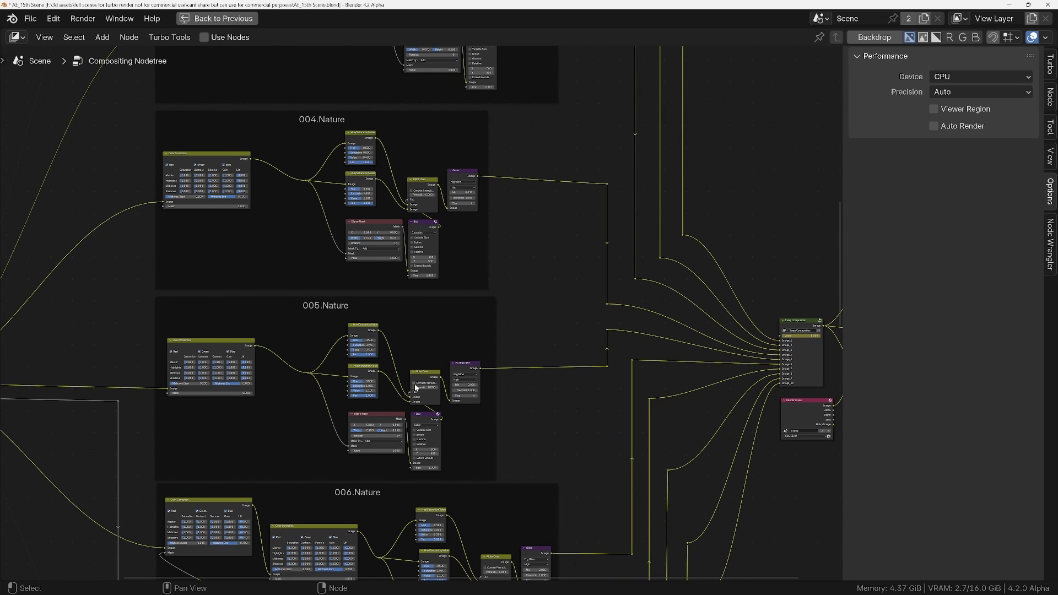
{"action": "middle_click_drag", "start_coordinate": [369, 270], "coordinate": [218, 271]}
{"action": "scroll", "coordinate": [638, 341], "scroll_direction": "up", "scroll_amount": 6}
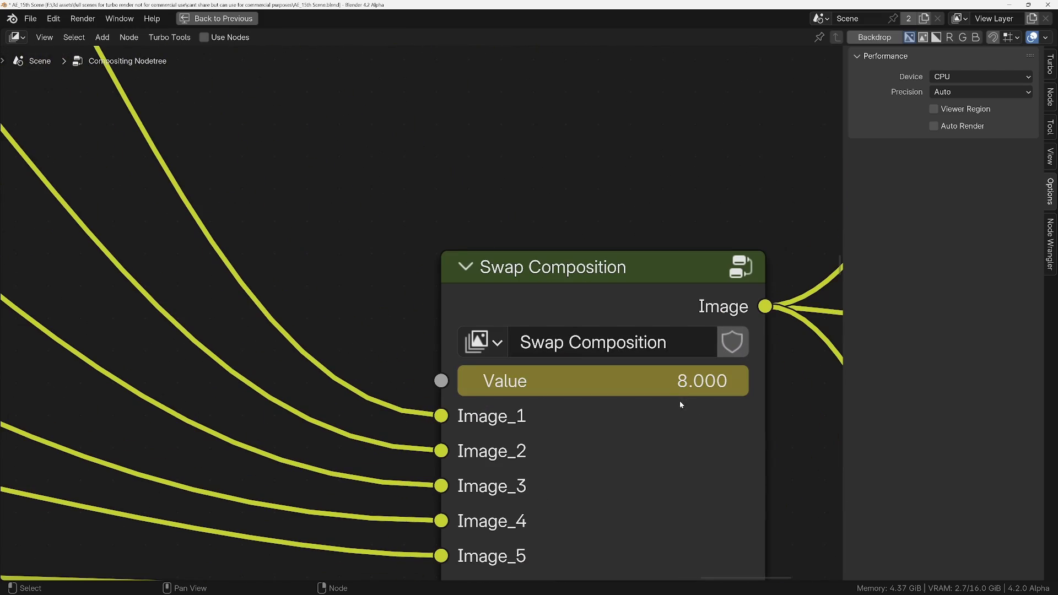
{"action": "scroll", "coordinate": [686, 377], "scroll_direction": "down", "scroll_amount": 12}
{"action": "scroll", "coordinate": [587, 399], "scroll_direction": "up", "scroll_amount": 2}
{"action": "middle_click_drag", "start_coordinate": [588, 399], "coordinate": [547, 339]}
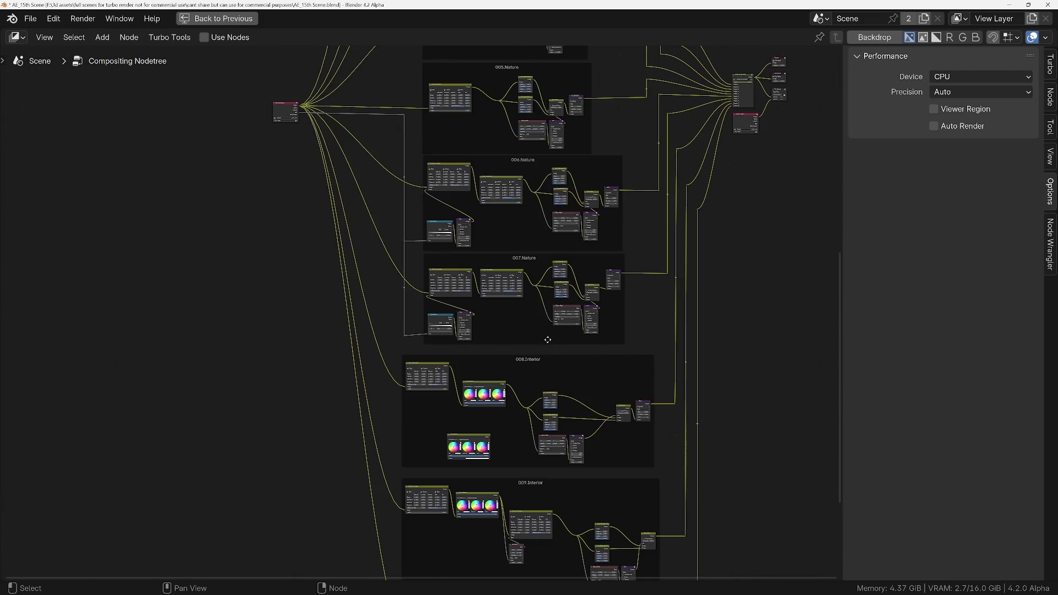
{"action": "scroll", "coordinate": [470, 356], "scroll_direction": "down", "scroll_amount": 3}
{"action": "scroll", "coordinate": [537, 460], "scroll_direction": "down", "scroll_amount": 2}
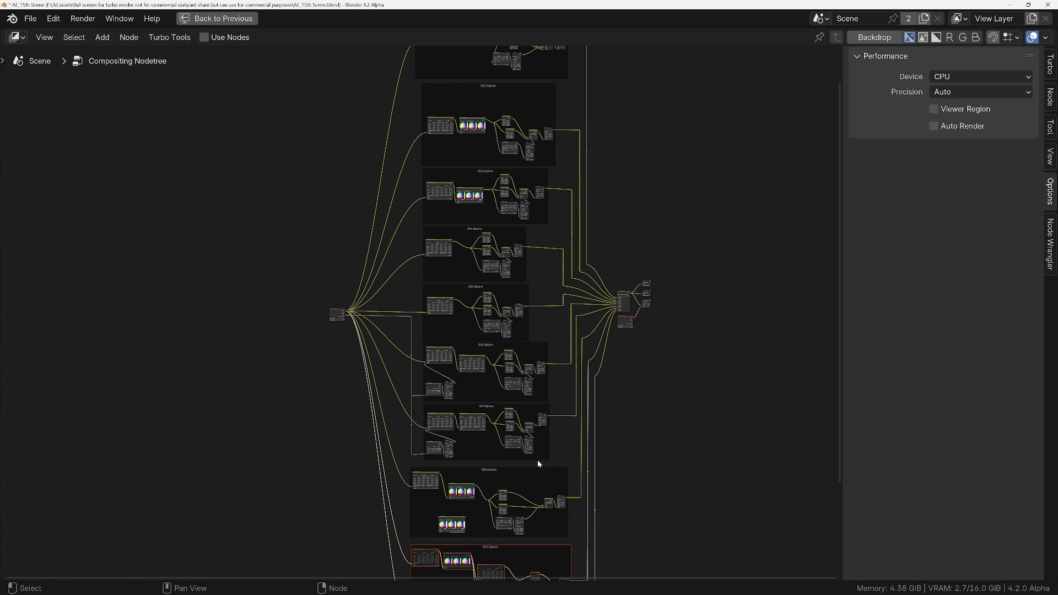
{"action": "left_click_drag", "start_coordinate": [556, 460], "coordinate": [406, 105]}
{"action": "middle_click_drag", "start_coordinate": [405, 105], "coordinate": [602, 197]}
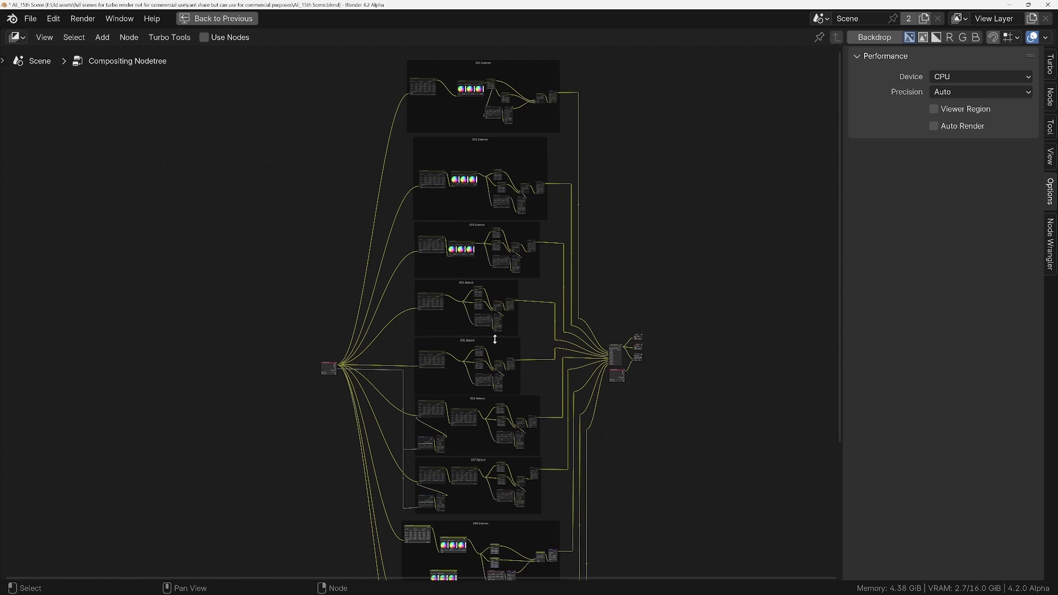
Restore the post-process layout, widen Properties, and show Render settings with Turbo Render Options collapsed.
{"action": "left_click", "coordinate": [217, 18]}
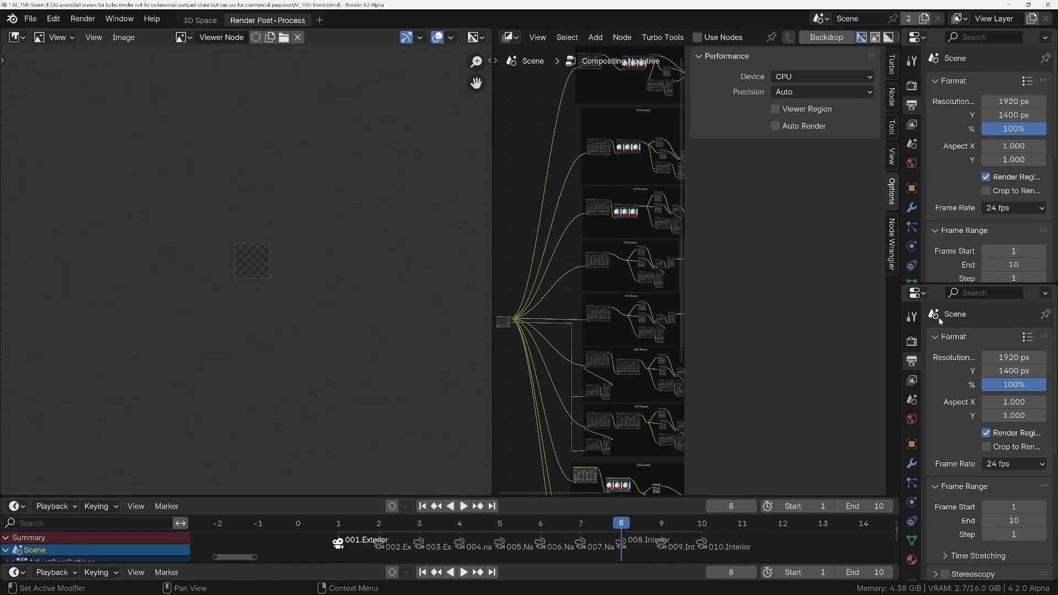
{"action": "left_click_drag", "start_coordinate": [901, 309], "coordinate": [851, 372]}
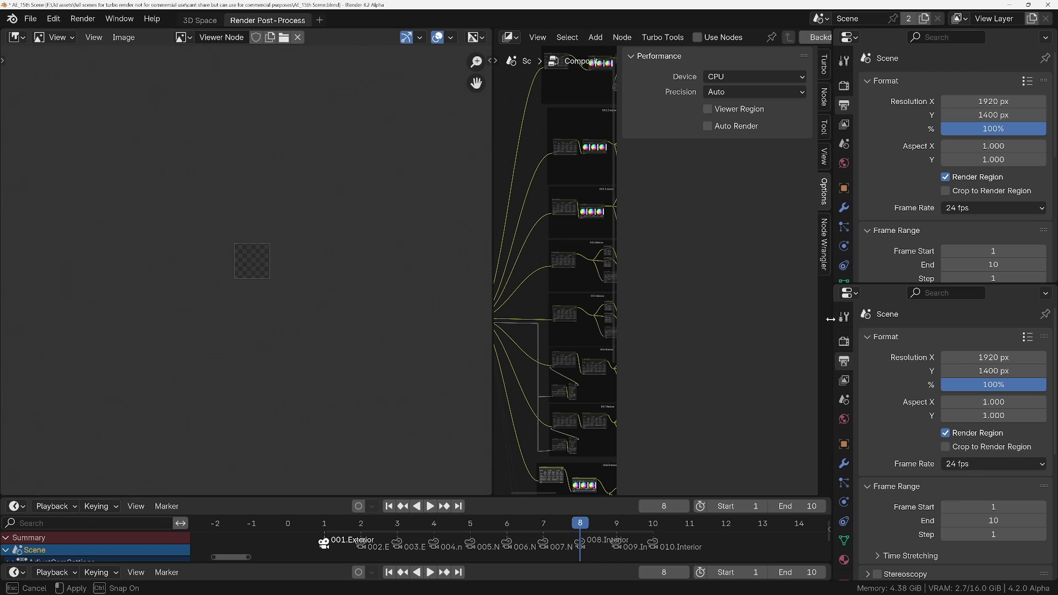
{"action": "left_click", "coordinate": [843, 341]}
{"action": "scroll", "coordinate": [898, 414], "scroll_direction": "down", "scroll_amount": 8}
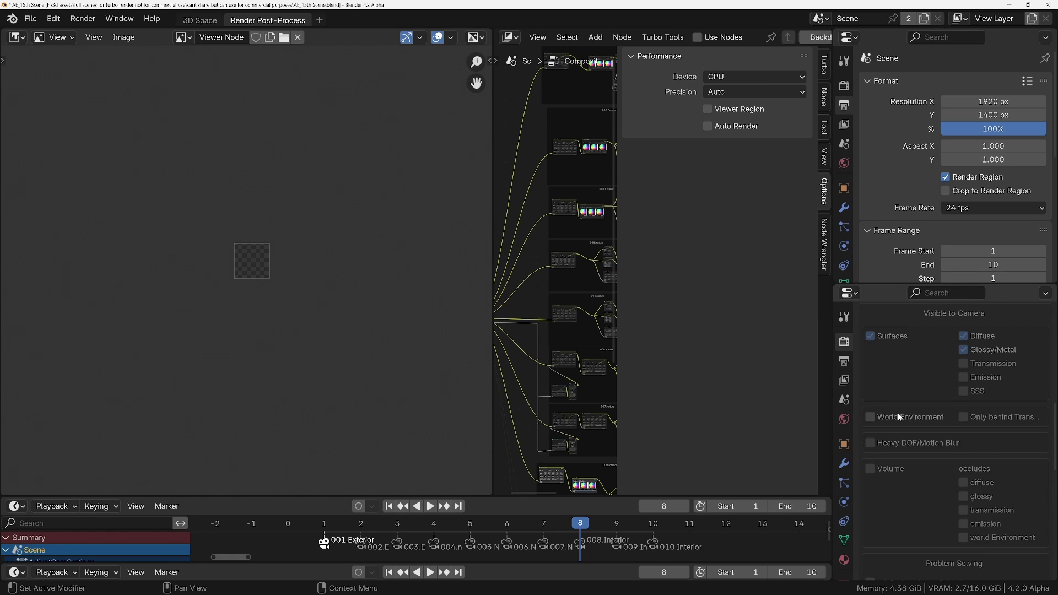
{"action": "scroll", "coordinate": [898, 414], "scroll_direction": "up", "scroll_amount": 5}
{"action": "left_click", "coordinate": [904, 375]}
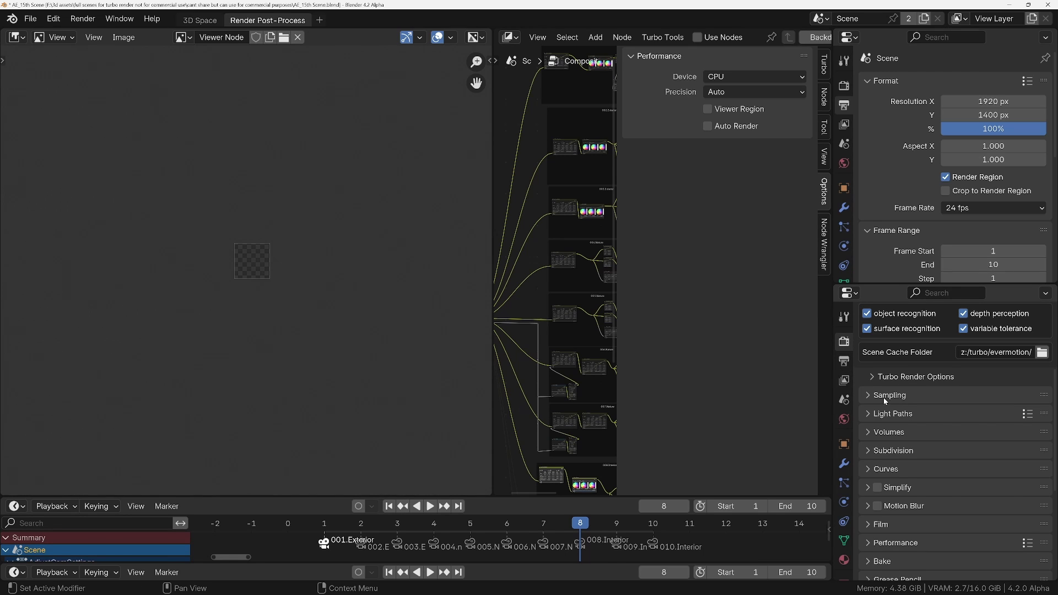
Expand Sampling and final-render Denoise (1000 samples, OpenImageDenoise, High), then hide the node sidebar.
{"action": "left_click", "coordinate": [883, 398]}
{"action": "scroll", "coordinate": [886, 402], "scroll_direction": "down", "scroll_amount": 4}
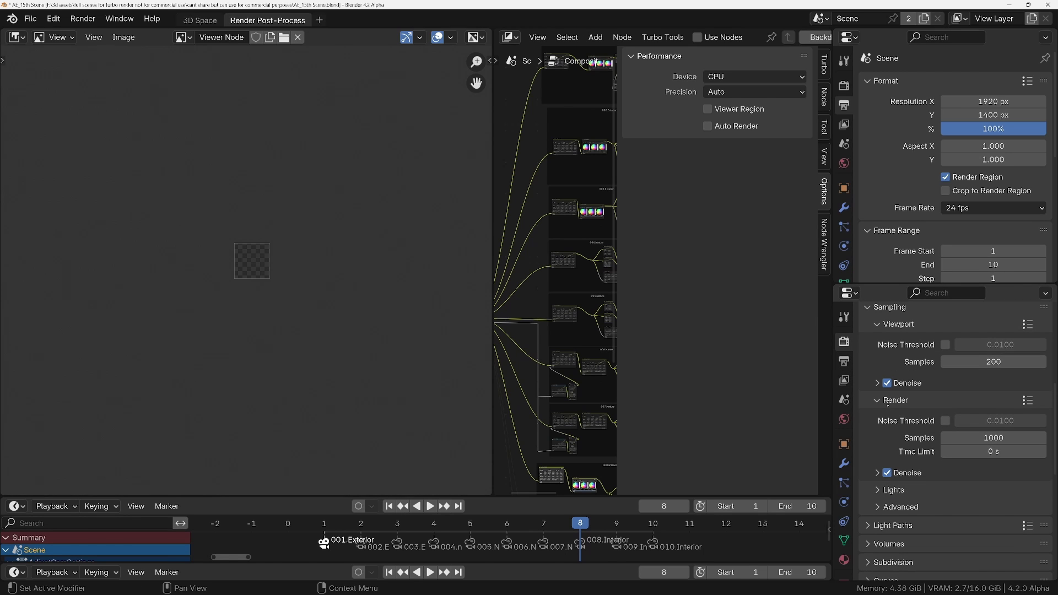
{"action": "left_click", "coordinate": [895, 478]}
{"action": "scroll", "coordinate": [901, 520], "scroll_direction": "down", "scroll_amount": 3}
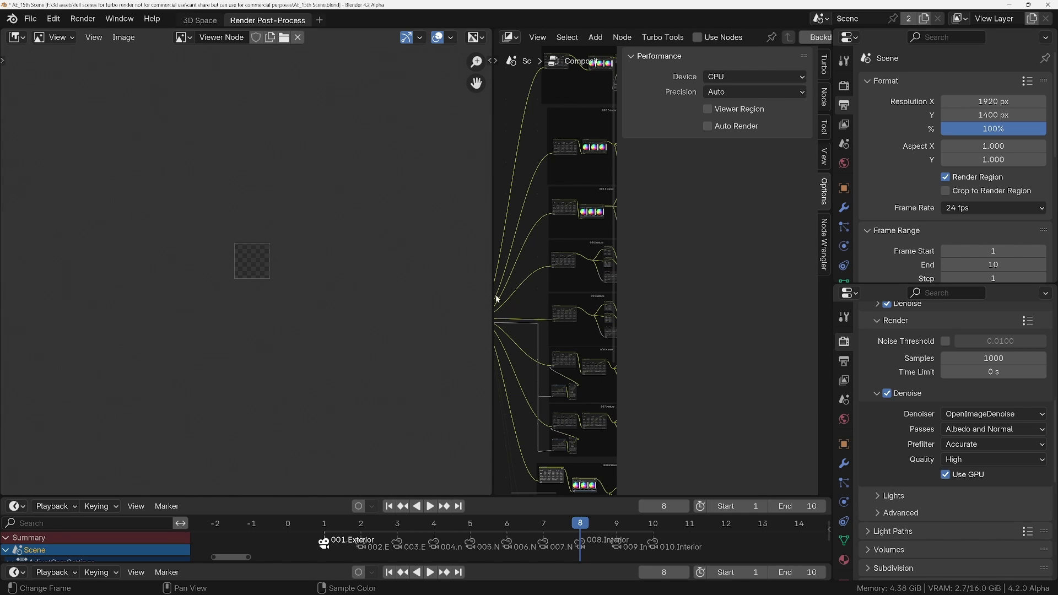
{"action": "scroll", "coordinate": [555, 255], "scroll_direction": "left", "scroll_amount": 2, "text": "ctrl"}
{"action": "key", "text": "n"}
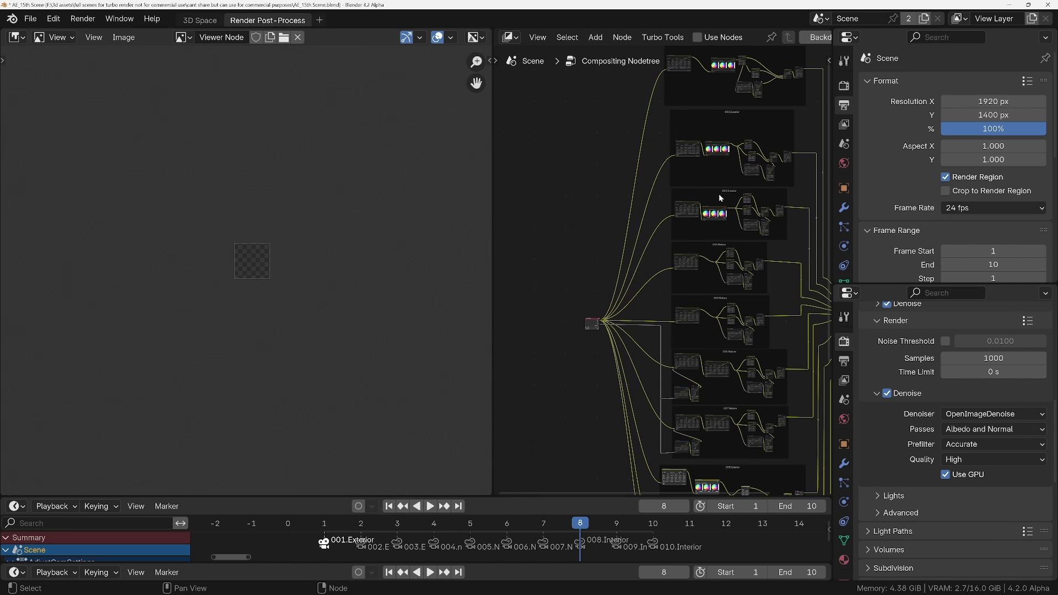
{"action": "scroll", "coordinate": [657, 248], "scroll_direction": "up", "scroll_amount": 2}
{"action": "scroll", "coordinate": [657, 248], "scroll_direction": "down", "scroll_amount": 3, "text": "shift"}
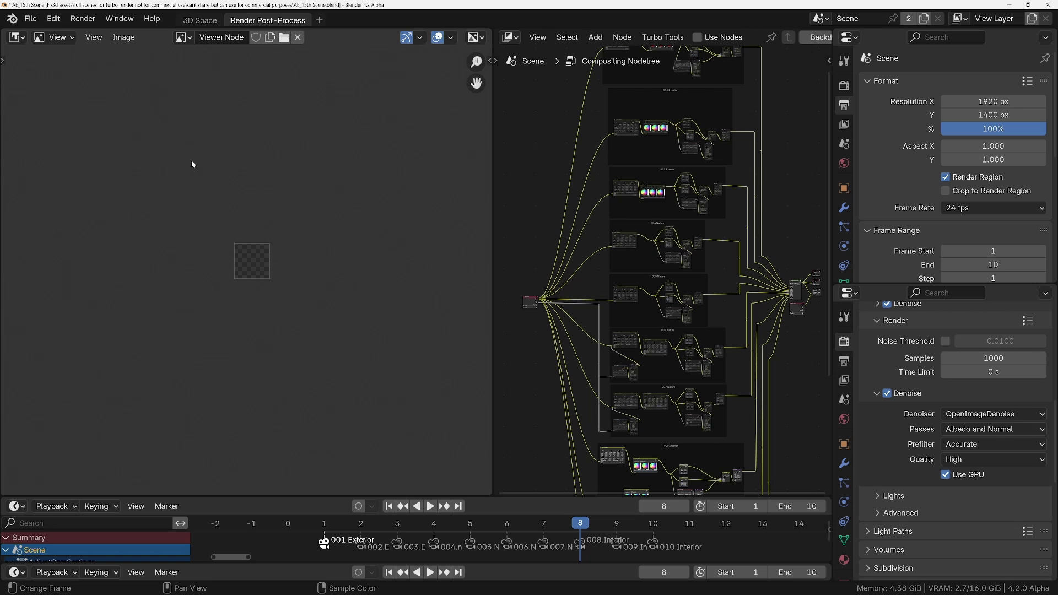
Render a Turbo Tools still image of the cabin interior, toggling Lock Interface during rendering.
{"action": "left_click", "coordinate": [83, 19]}
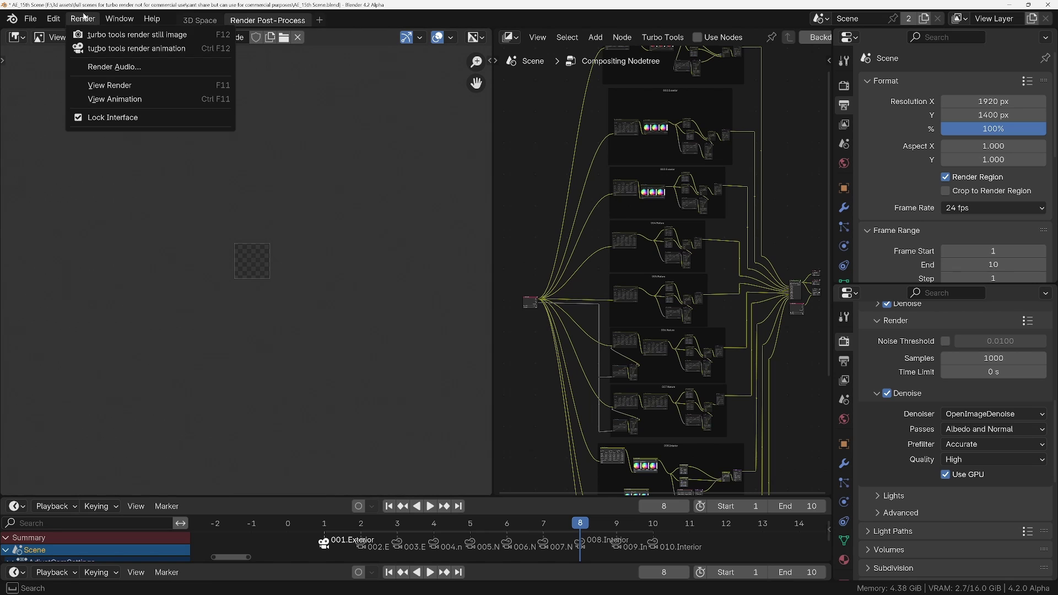
{"action": "left_click", "coordinate": [121, 35]}
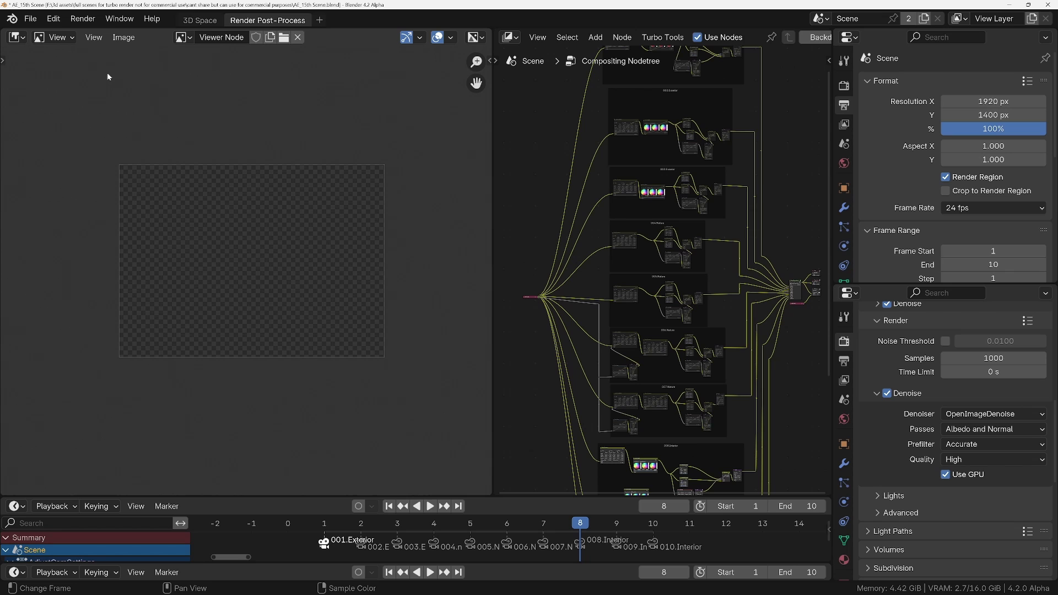
{"action": "left_click", "coordinate": [82, 18]}
{"action": "left_click", "coordinate": [78, 115]}
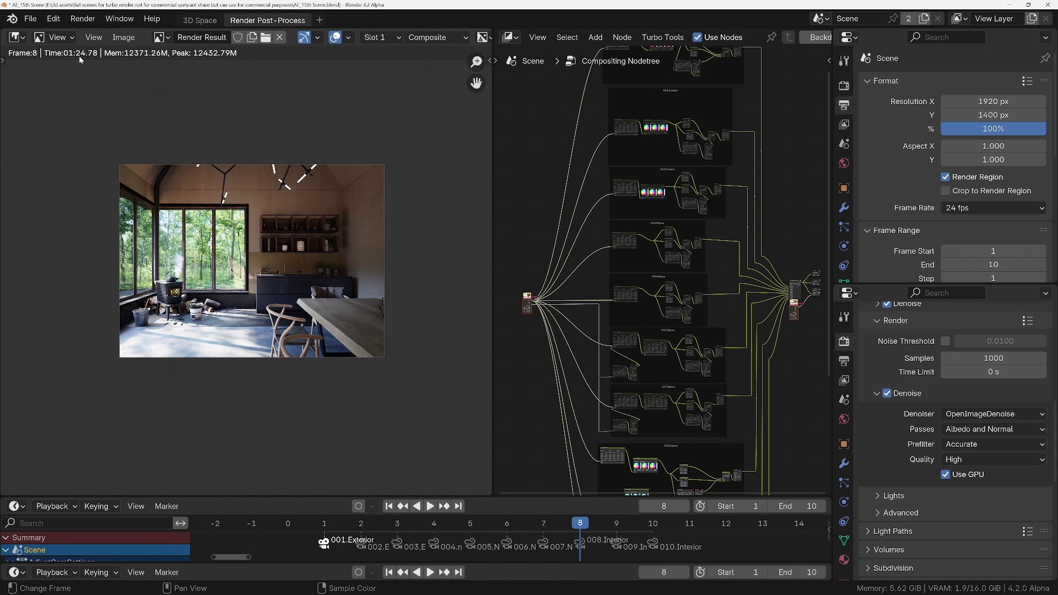
Rename render Slot 1 to '1000 samples' in the Image Editor sidebar's Image tab.
{"action": "scroll", "coordinate": [316, 273], "scroll_direction": "up", "scroll_amount": 5}
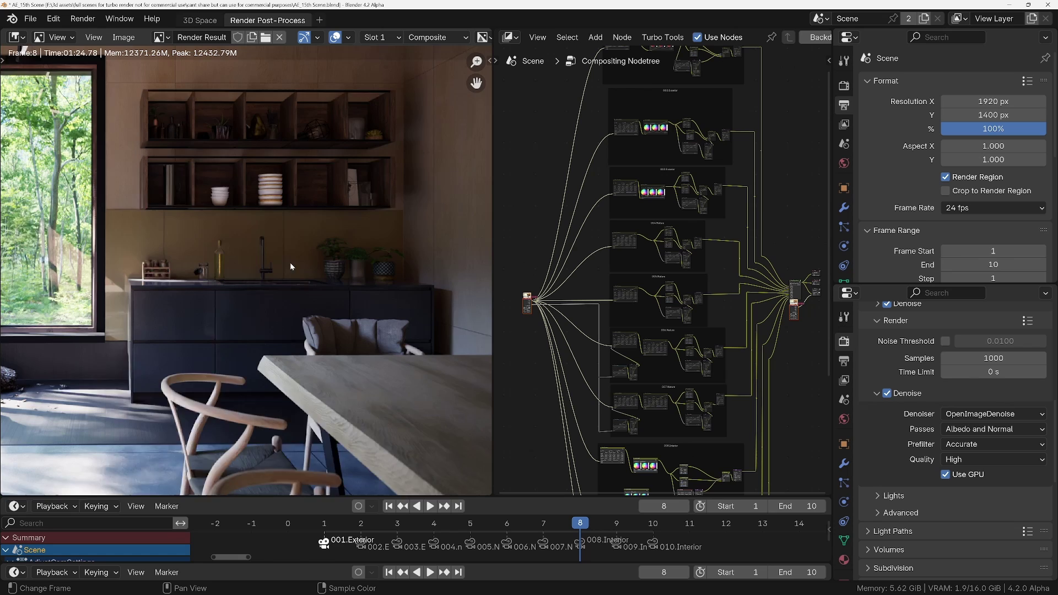
{"action": "scroll", "coordinate": [274, 292], "scroll_direction": "down", "scroll_amount": 1}
{"action": "key", "text": "n"}
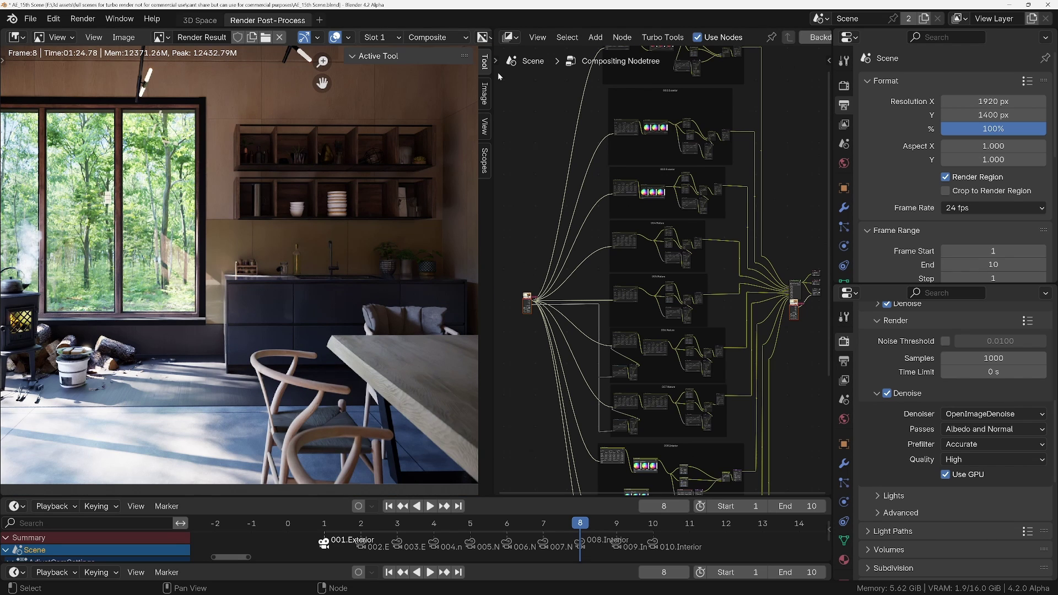
{"action": "left_click", "coordinate": [485, 92]}
{"action": "double_click", "coordinate": [368, 140]}
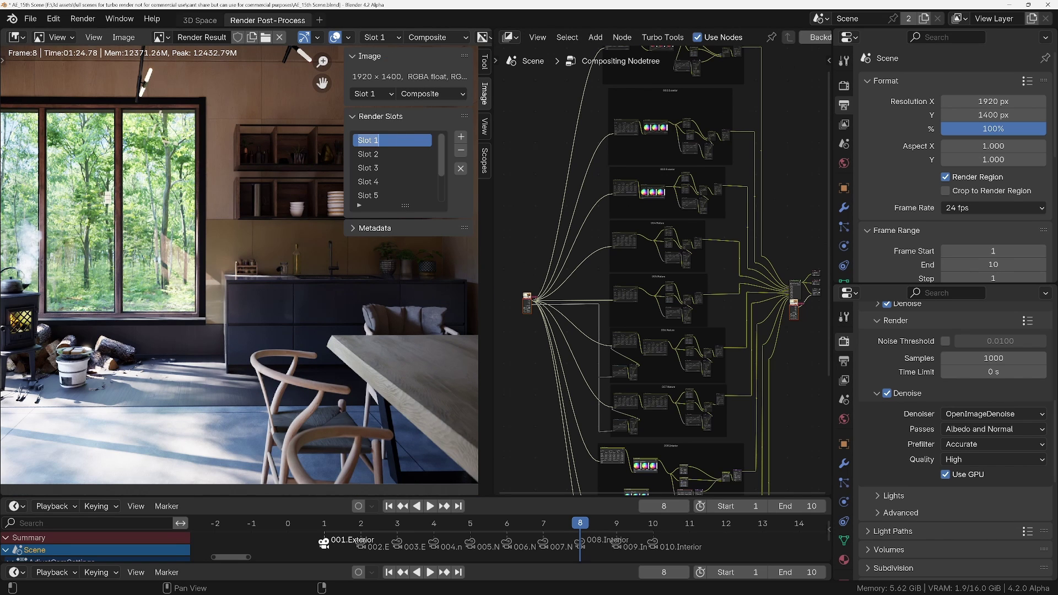
{"action": "type", "text": "1000 samples"}
{"action": "key", "text": "Return"}
Switch to Slot 2, expand Turbo Render Options, then go back to the '1000 samples' slot.
{"action": "left_click", "coordinate": [380, 154]}
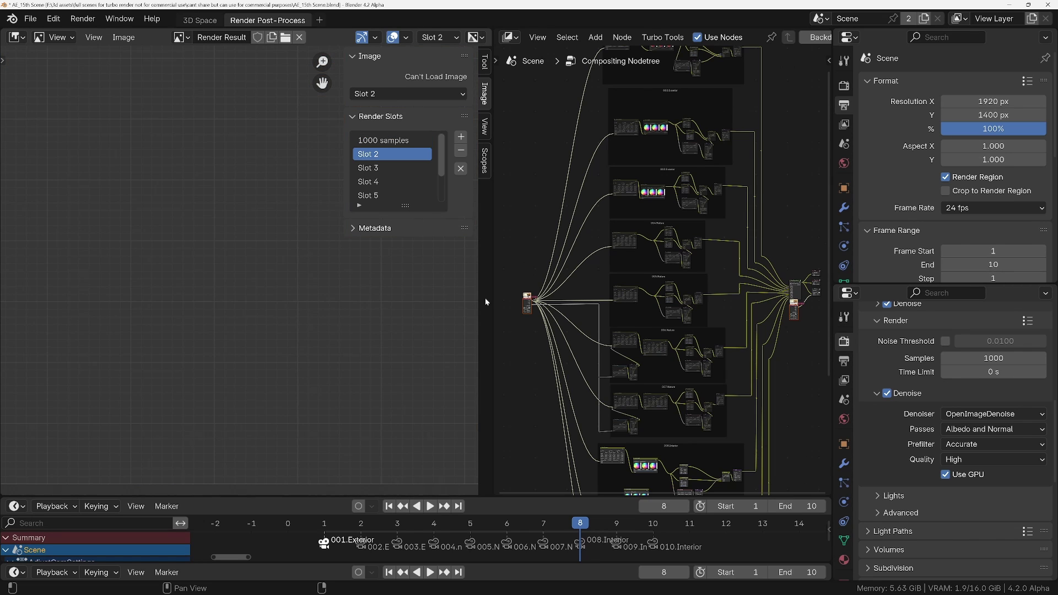
{"action": "scroll", "coordinate": [875, 359], "scroll_direction": "up", "scroll_amount": 10}
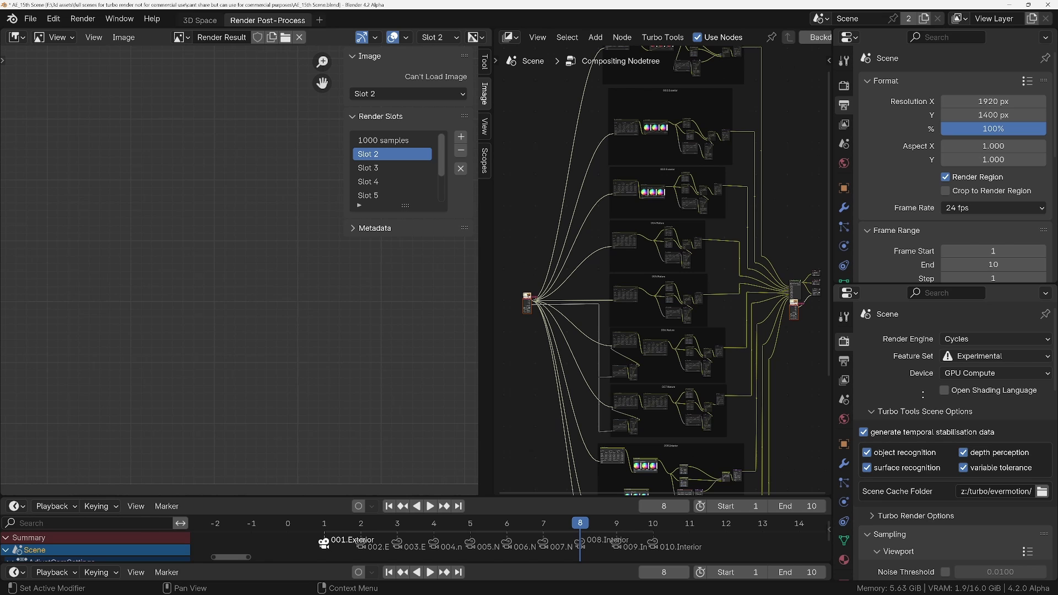
{"action": "left_click", "coordinate": [905, 517]}
{"action": "scroll", "coordinate": [920, 469], "scroll_direction": "down", "scroll_amount": 5}
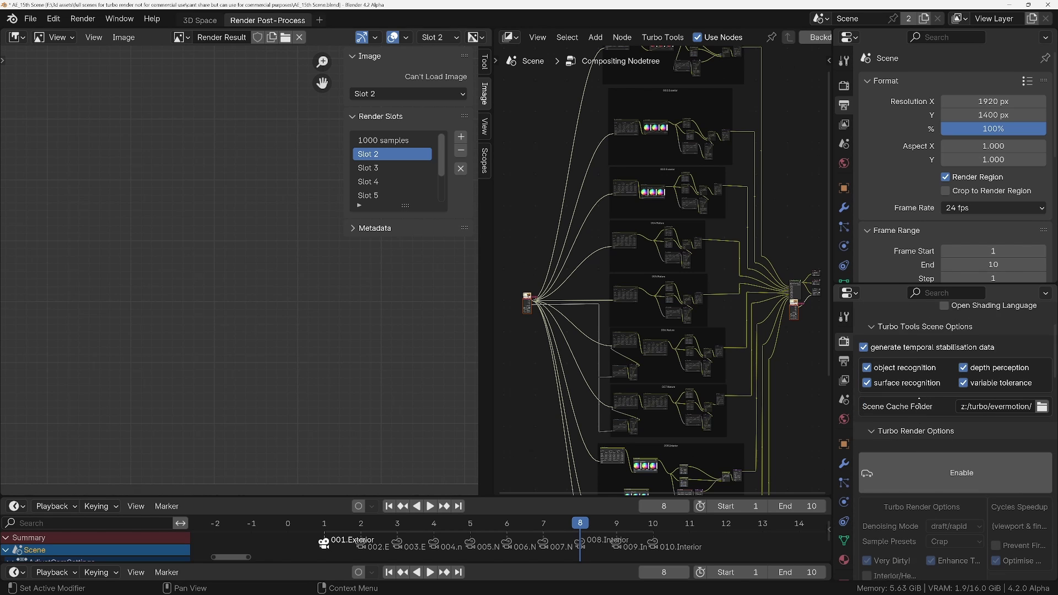
{"action": "scroll", "coordinate": [958, 431], "scroll_direction": "down", "scroll_amount": 4}
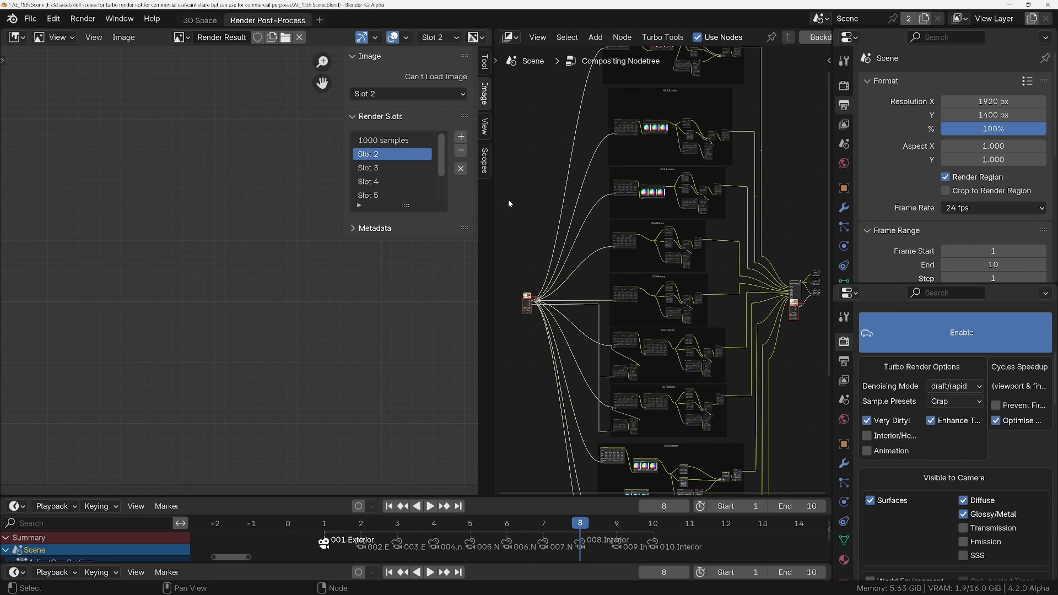
{"action": "left_click", "coordinate": [383, 140]}
{"action": "scroll", "coordinate": [161, 239], "scroll_direction": "down", "scroll_amount": 2}
{"action": "scroll", "coordinate": [218, 316], "scroll_direction": "up", "scroll_amount": 4}
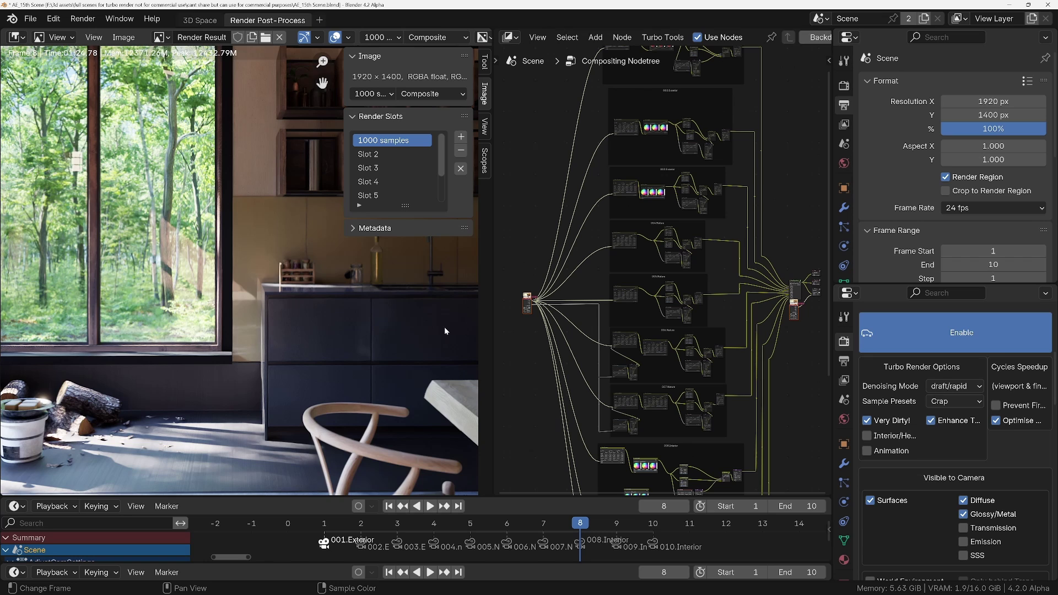
{"action": "scroll", "coordinate": [217, 317], "scroll_direction": "down", "scroll_amount": 1}
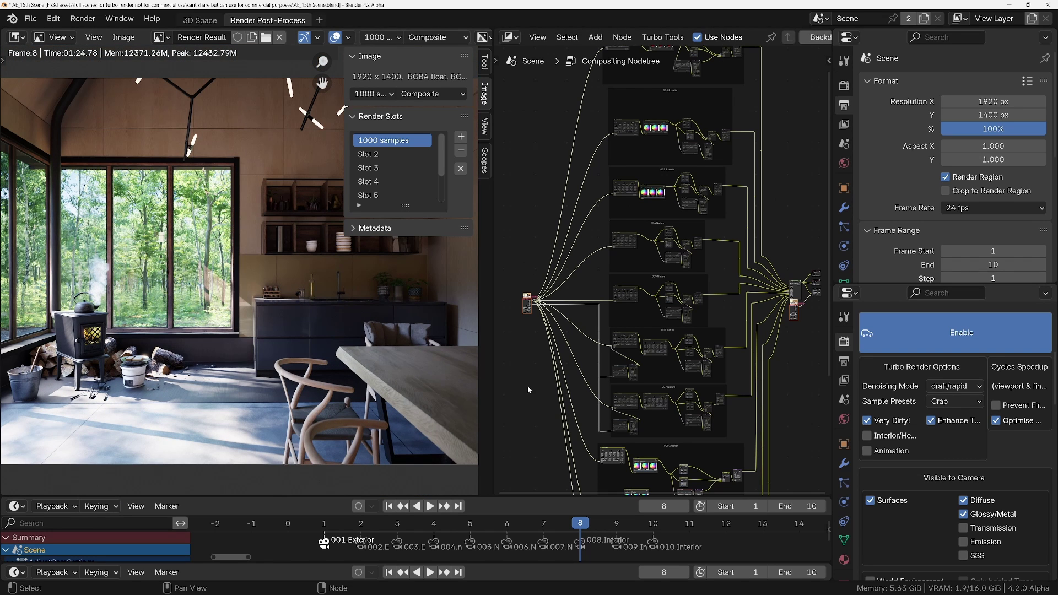
{"action": "scroll", "coordinate": [954, 501], "scroll_direction": "down", "scroll_amount": 2}
{"action": "scroll", "coordinate": [931, 473], "scroll_direction": "down", "scroll_amount": 2}
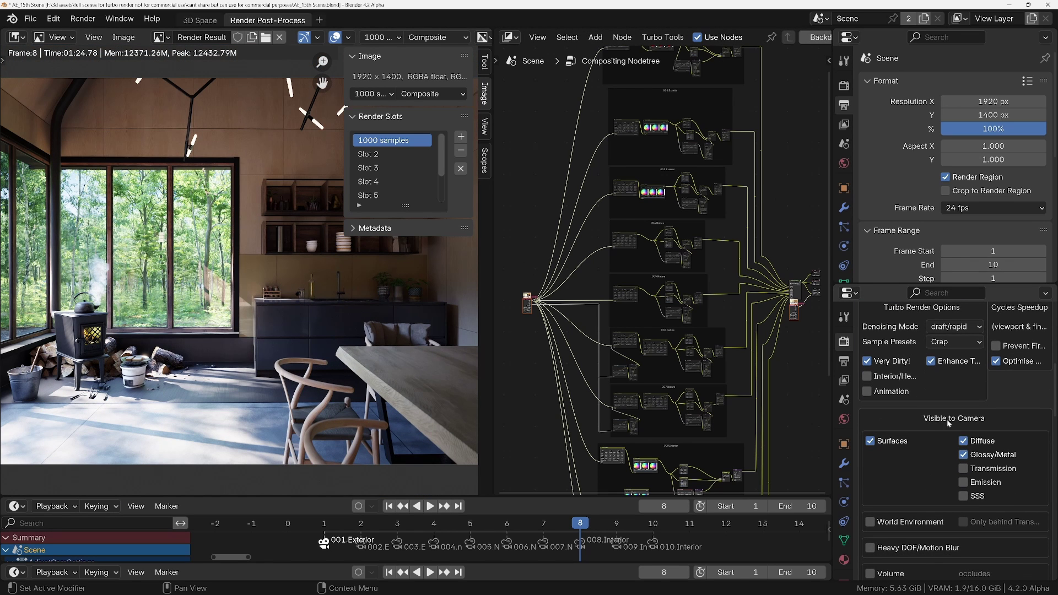
{"action": "scroll", "coordinate": [298, 314], "scroll_direction": "up", "scroll_amount": 1}
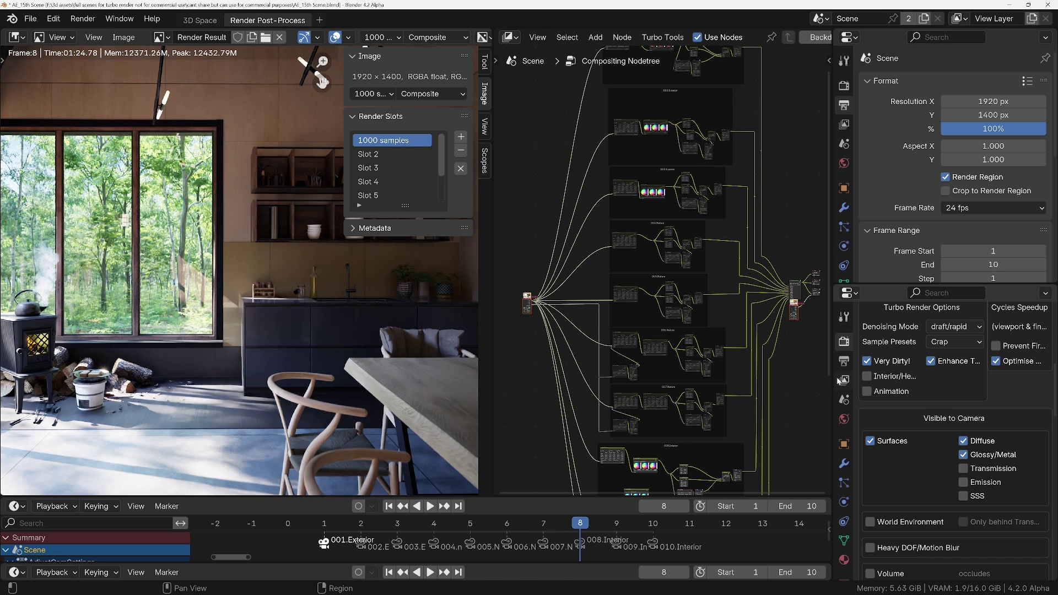
{"action": "scroll", "coordinate": [288, 326], "scroll_direction": "down", "scroll_amount": 2}
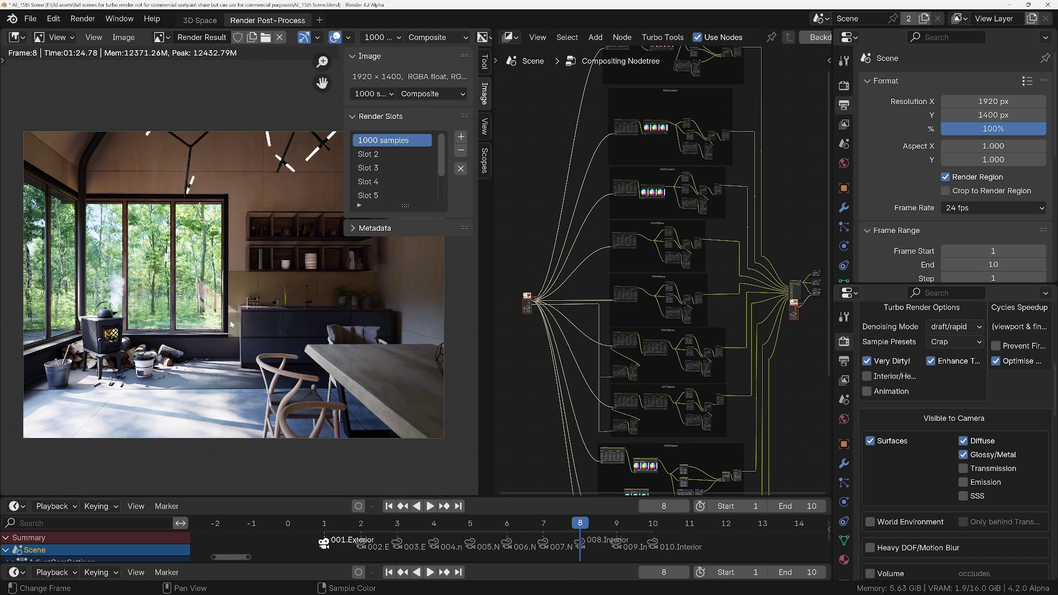
Enable Interior/Heavy GI and make transmission visible to camera in Turbo Render.
{"action": "left_click", "coordinate": [888, 377]}
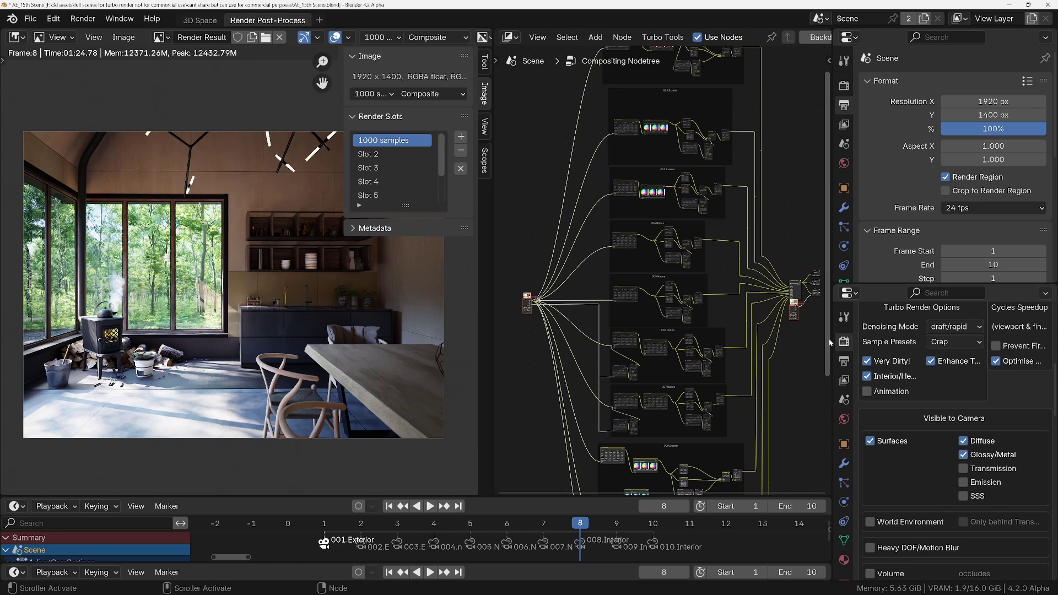
{"action": "left_click_drag", "start_coordinate": [831, 343], "coordinate": [754, 341]}
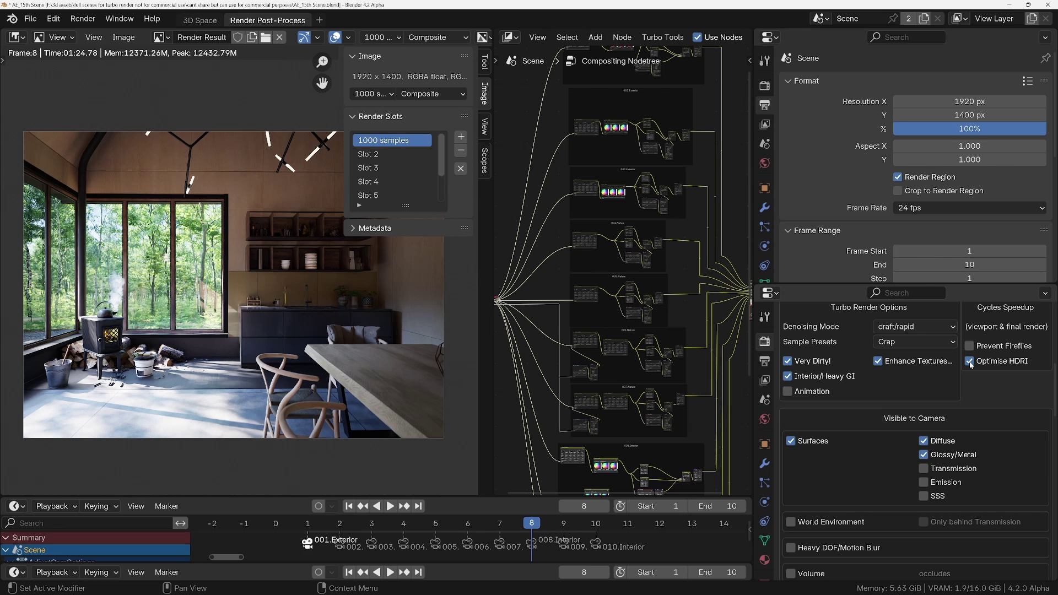
{"action": "mouse_move", "coordinate": [971, 365]}
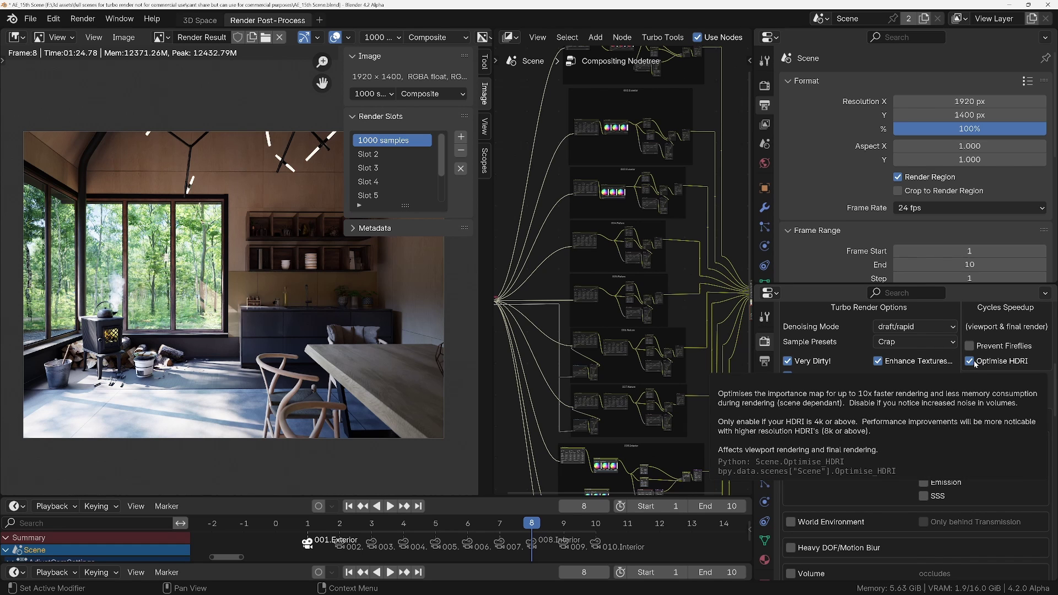
{"action": "scroll", "coordinate": [839, 496], "scroll_direction": "down", "scroll_amount": 5}
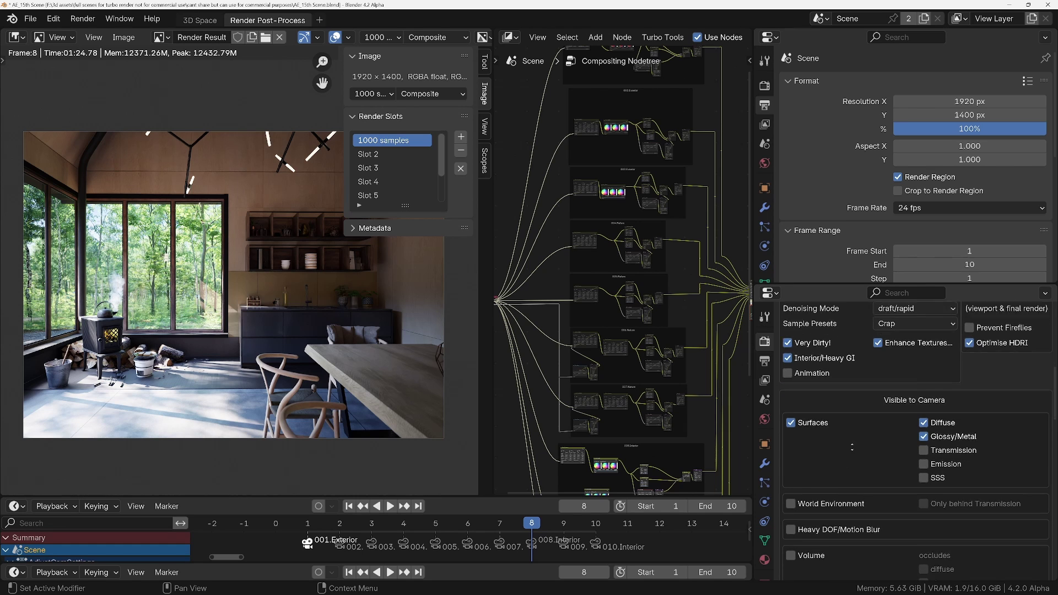
{"action": "left_click", "coordinate": [924, 376]}
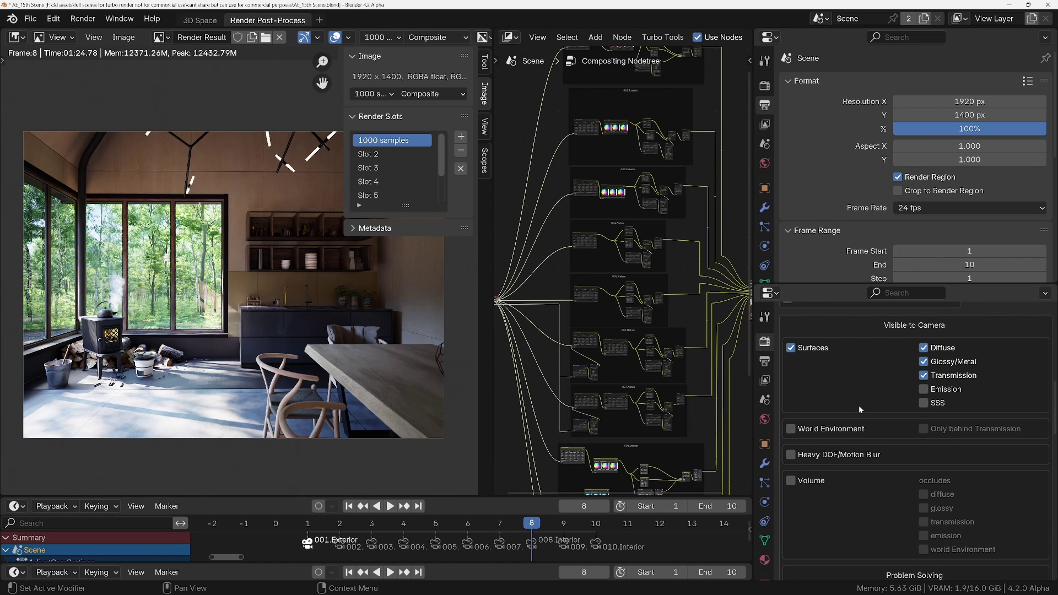
Make the World Environment visible to camera, limited to Only behind Transmission.
{"action": "scroll", "coordinate": [858, 378], "scroll_direction": "up", "scroll_amount": 3}
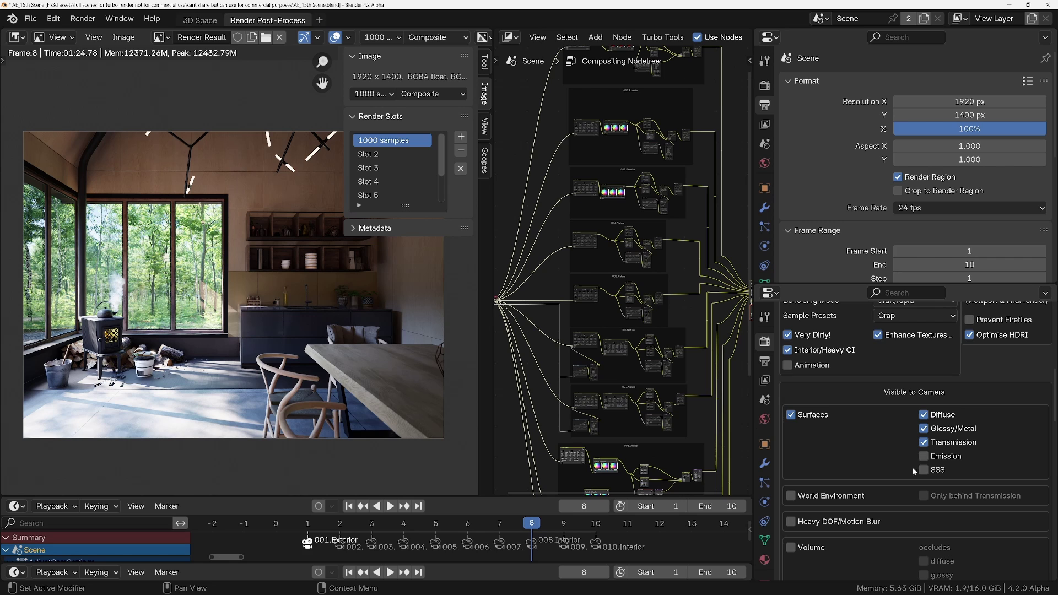
{"action": "scroll", "coordinate": [893, 441], "scroll_direction": "down", "scroll_amount": 4}
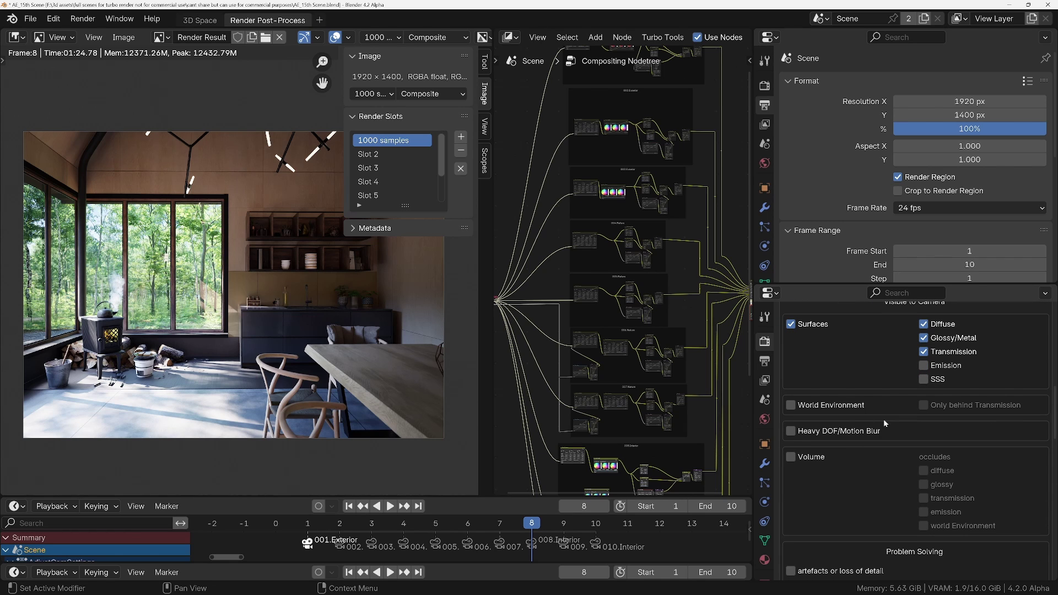
{"action": "left_click", "coordinate": [791, 406]}
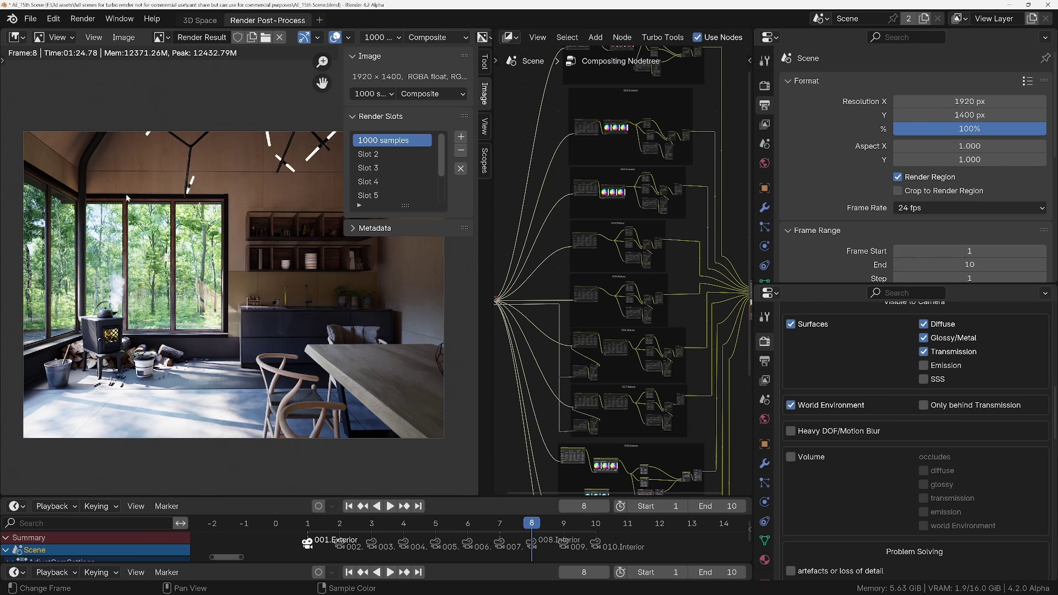
{"action": "left_click", "coordinate": [924, 405]}
{"action": "middle_click_drag", "start_coordinate": [844, 494], "coordinate": [843, 419]}
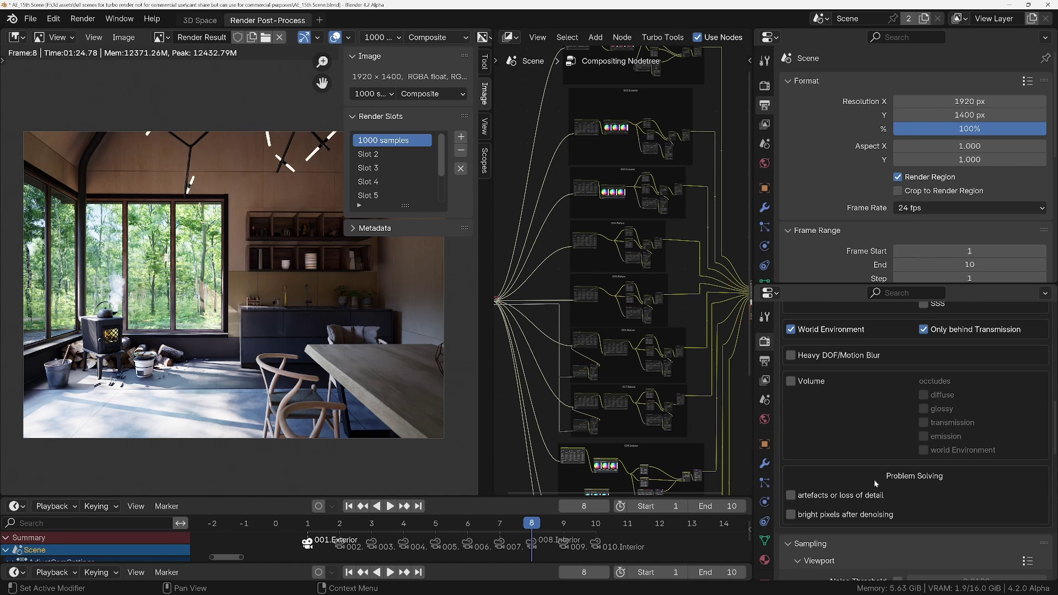
{"action": "middle_click_drag", "start_coordinate": [862, 496], "coordinate": [934, 468]}
Set the Turbo Render Denoising Mode to high.
{"action": "scroll", "coordinate": [904, 441], "scroll_direction": "down", "scroll_amount": 5}
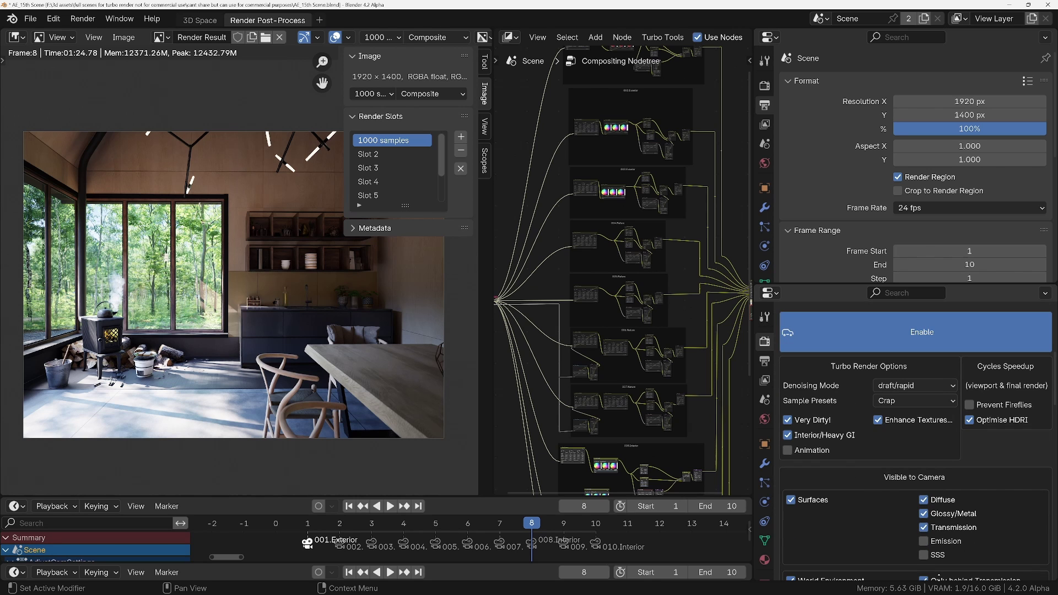
{"action": "left_click", "coordinate": [934, 387]}
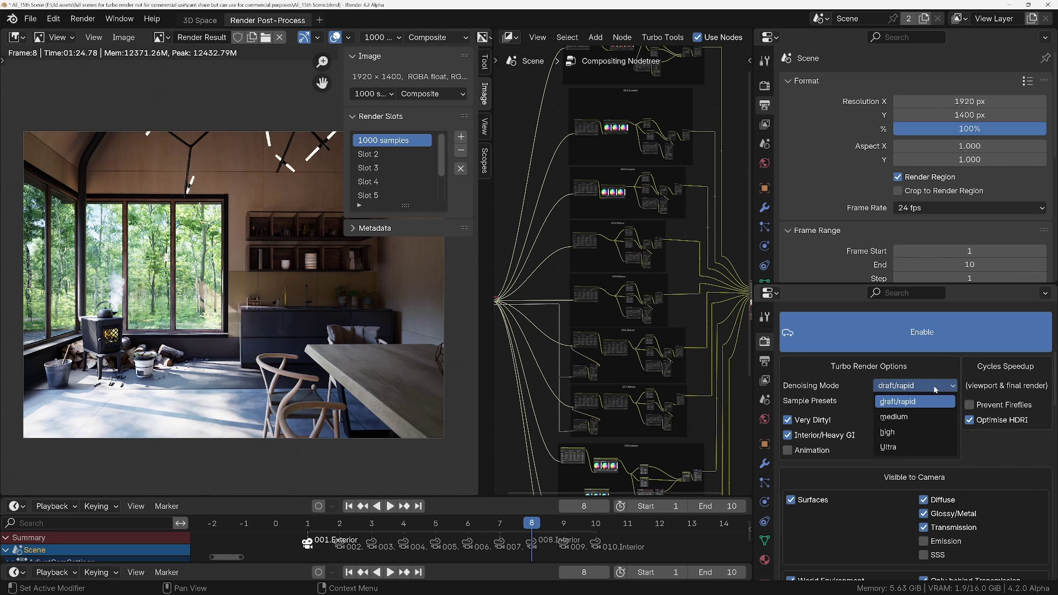
{"action": "left_click", "coordinate": [896, 433]}
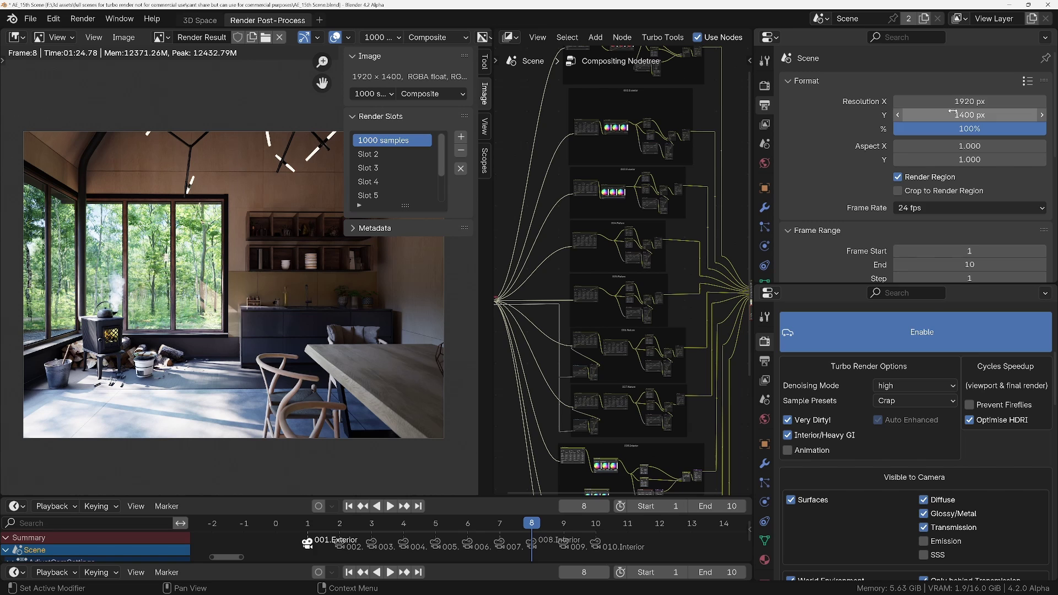
{"action": "left_click", "coordinate": [904, 386]}
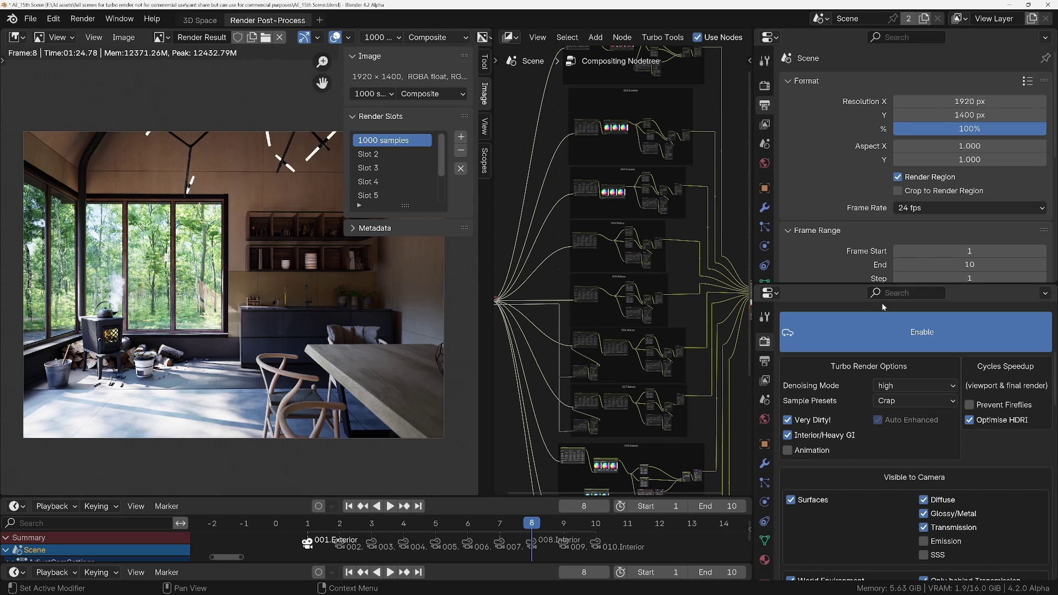
Look through the Sample Presets list, leaving Crap selected.
{"action": "left_click", "coordinate": [923, 402]}
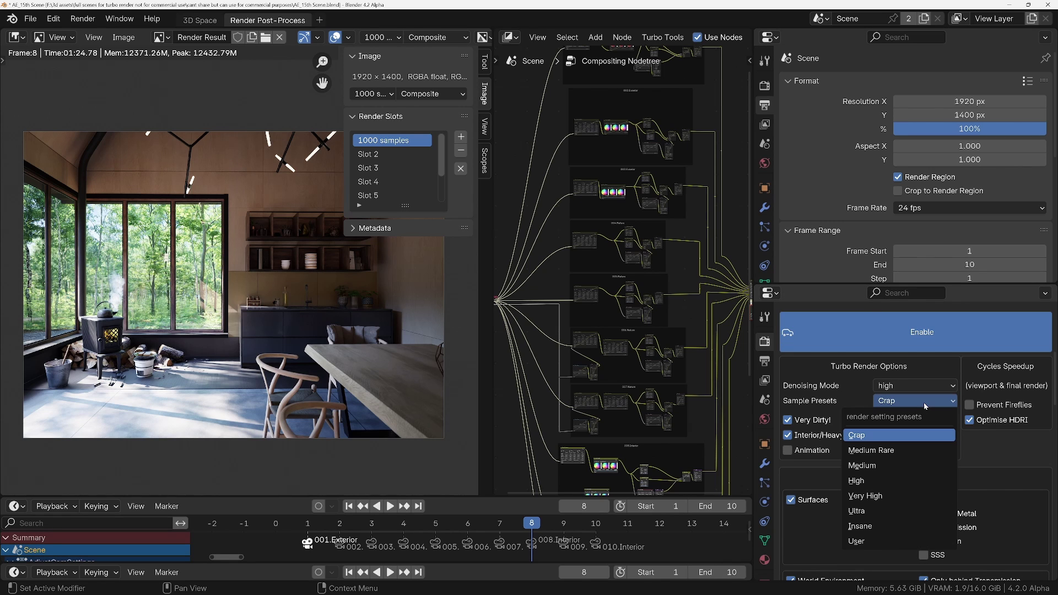
{"action": "left_click", "coordinate": [923, 402]}
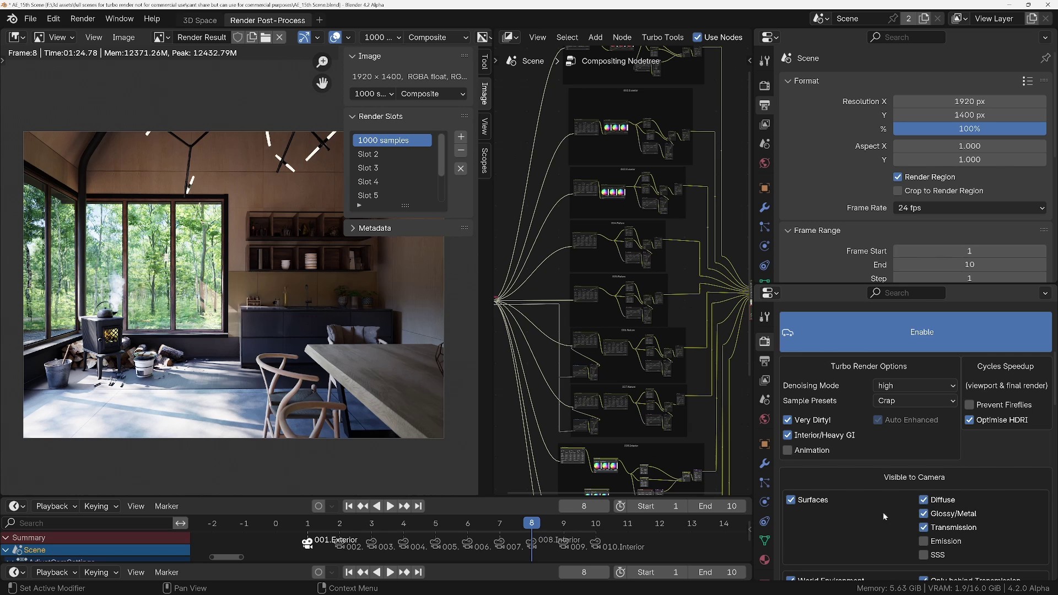
{"action": "left_click", "coordinate": [910, 404]}
{"action": "left_click", "coordinate": [909, 419]}
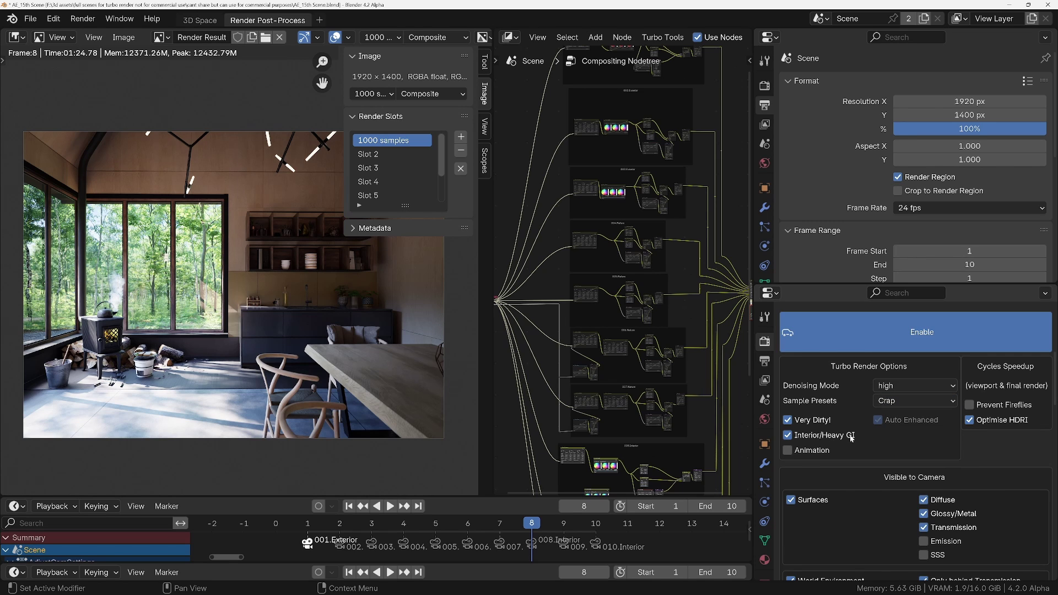
{"action": "left_click", "coordinate": [902, 404]}
{"action": "left_click", "coordinate": [901, 405]}
{"action": "left_click", "coordinate": [894, 407]}
{"action": "left_click", "coordinate": [894, 406]}
Cancel the started render and rename the second render slot to 'turbo'.
{"action": "left_click", "coordinate": [82, 18]}
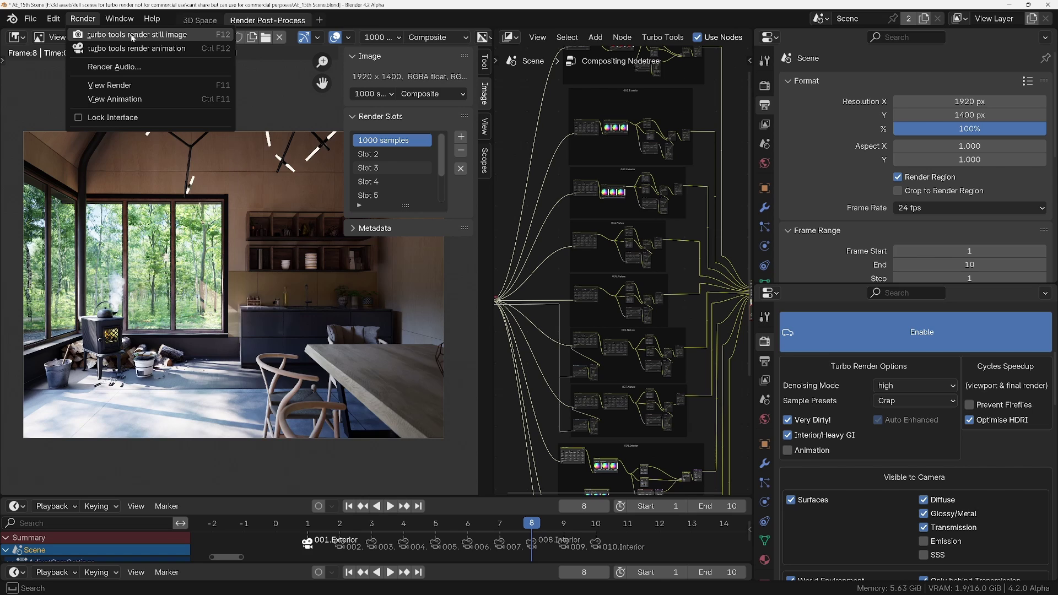
{"action": "left_click", "coordinate": [132, 35]}
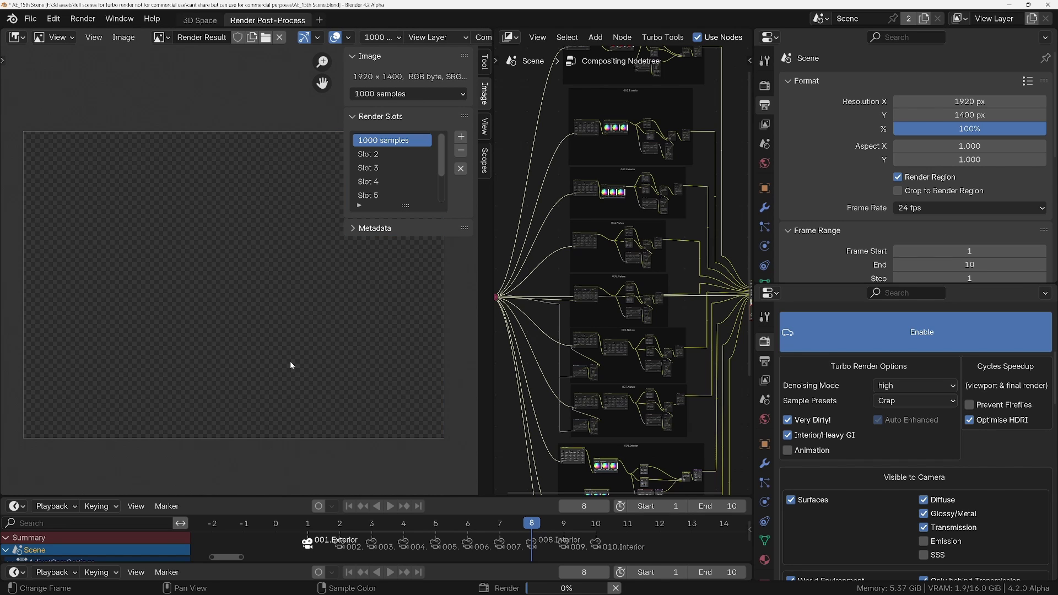
{"action": "key", "text": "Escape"}
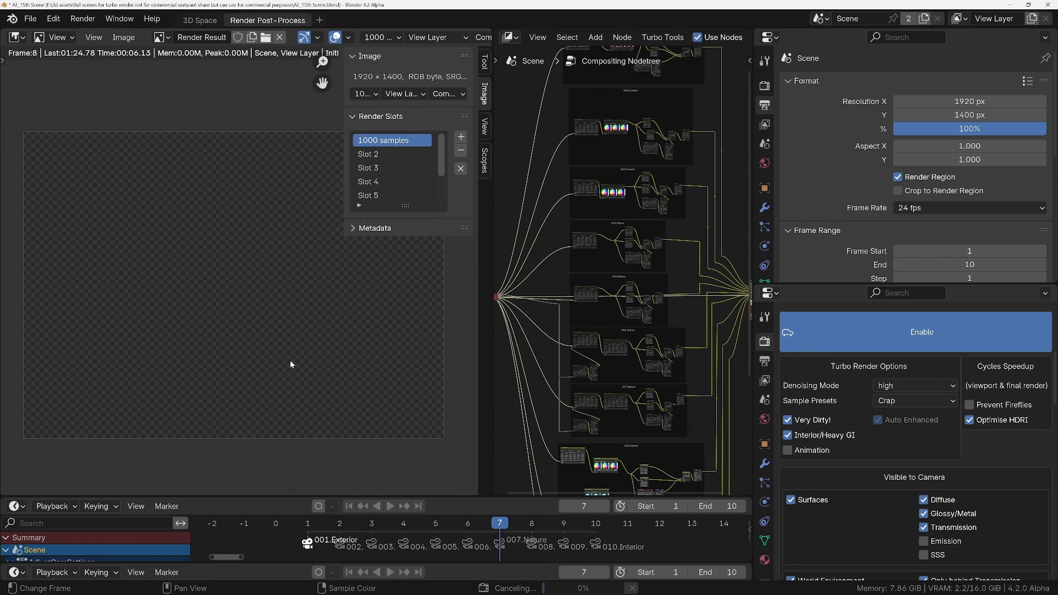
{"action": "left_click", "coordinate": [372, 155]}
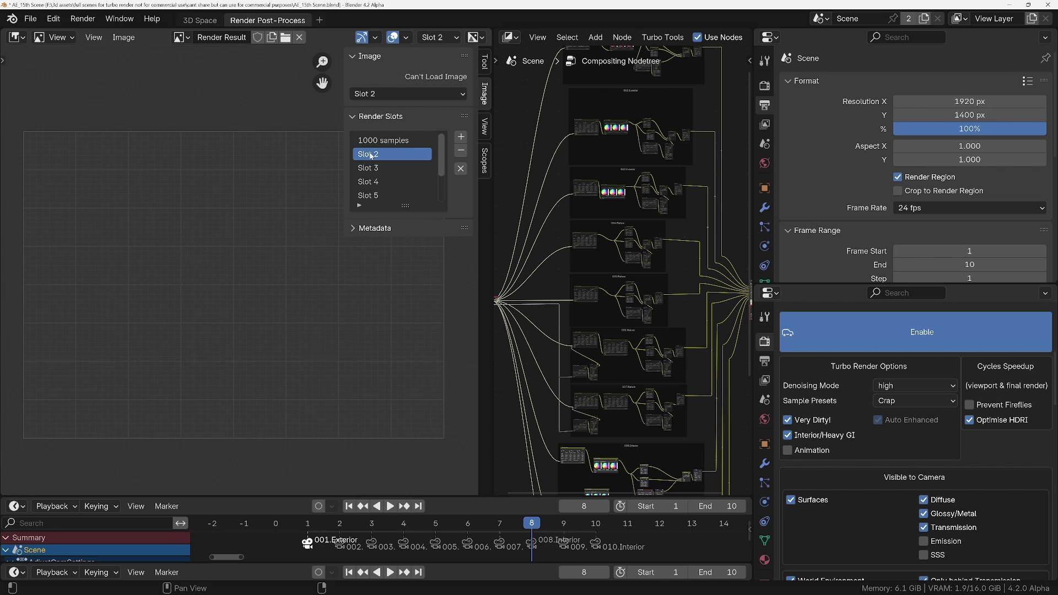
{"action": "double_click", "coordinate": [372, 154]}
{"action": "type", "text": "turbo"}
{"action": "key", "text": "Return"}
Render the interior with Turbo Tools into 'turbo' and compare it against '1000 samples'.
{"action": "left_click", "coordinate": [82, 19]}
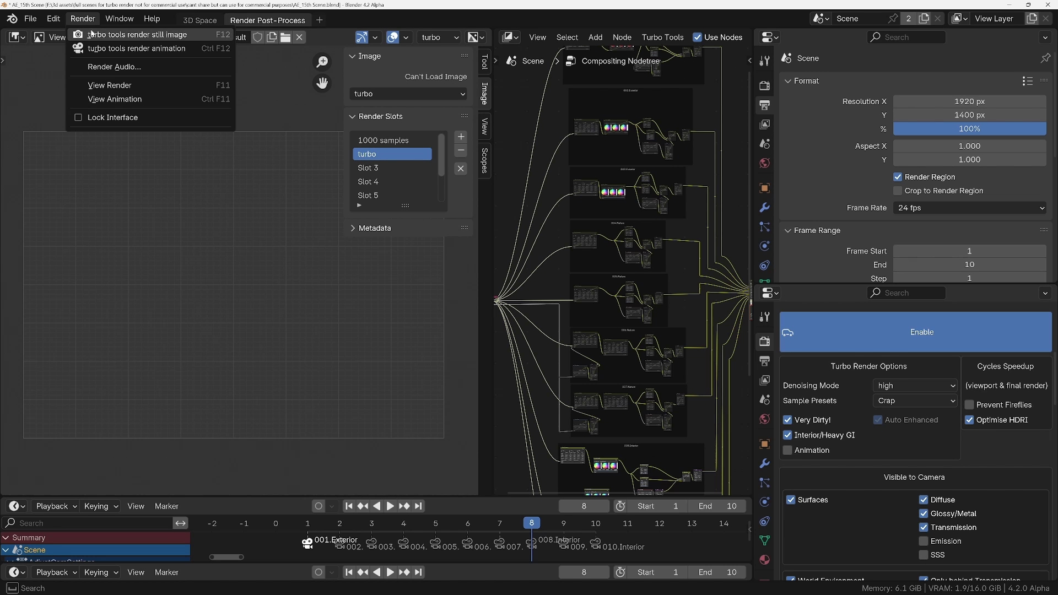
{"action": "left_click", "coordinate": [92, 35]}
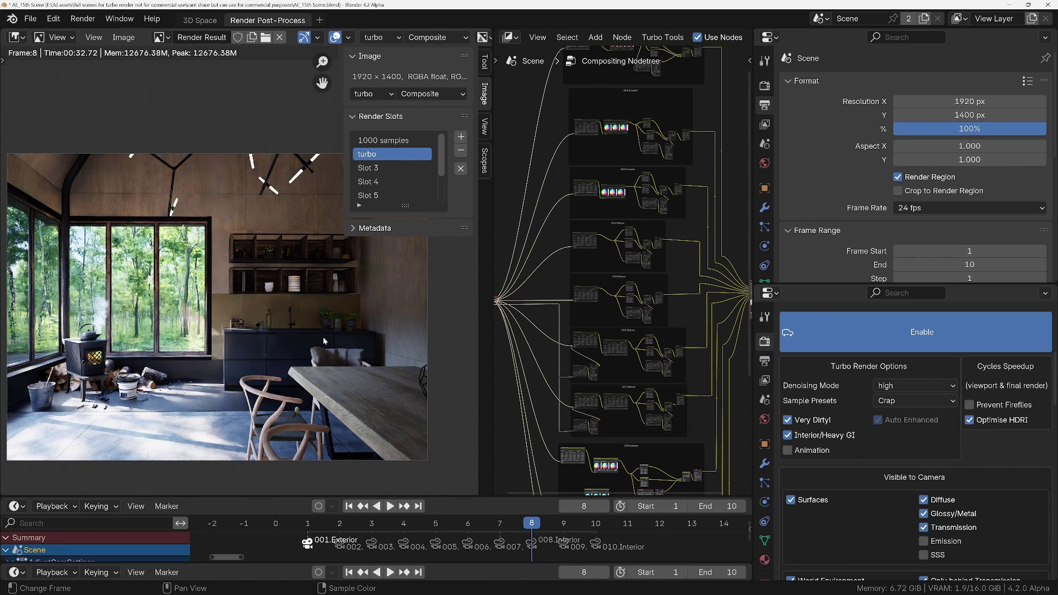
{"action": "scroll", "coordinate": [259, 319], "scroll_direction": "up", "scroll_amount": 5}
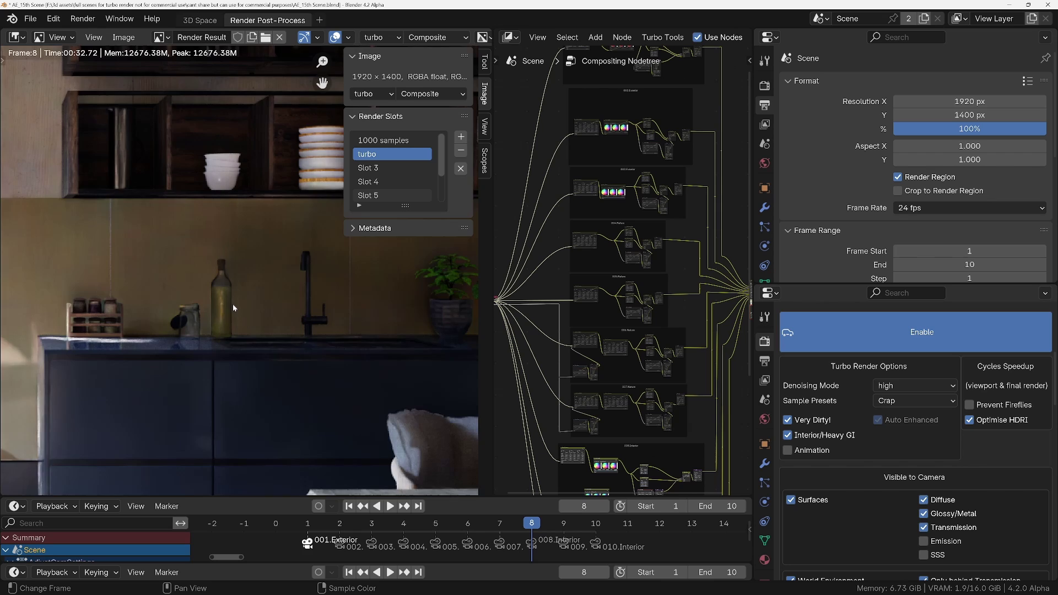
{"action": "scroll", "coordinate": [224, 284], "scroll_direction": "up", "scroll_amount": 2}
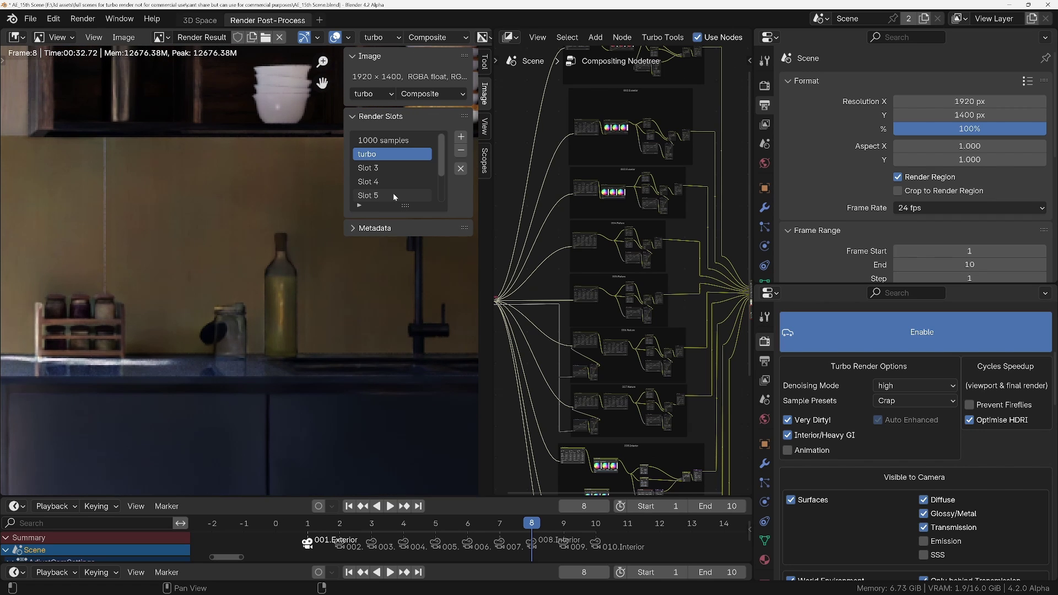
{"action": "left_click", "coordinate": [387, 140]}
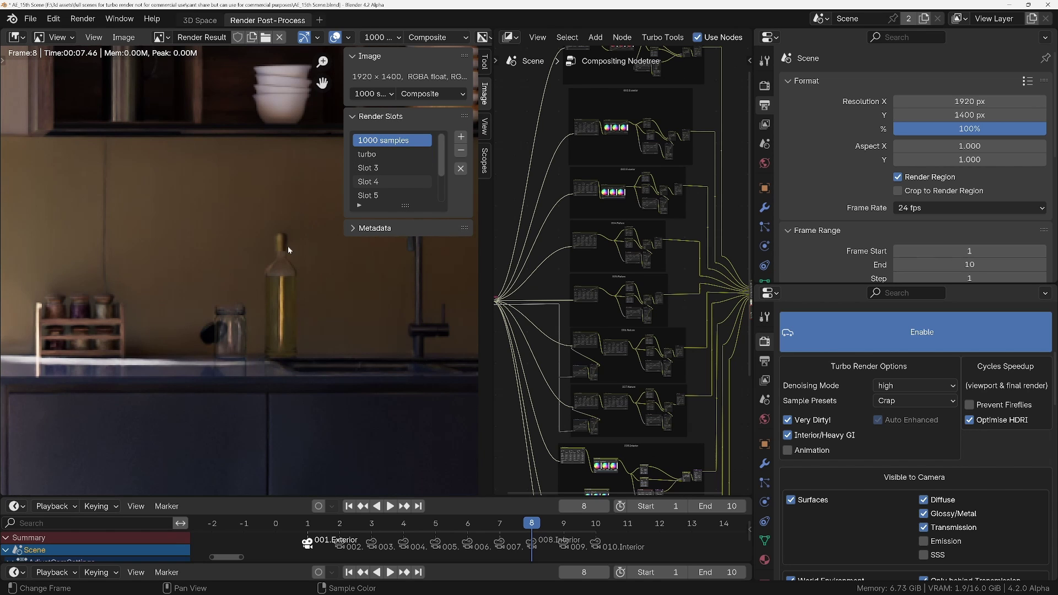
{"action": "key", "text": "j"}
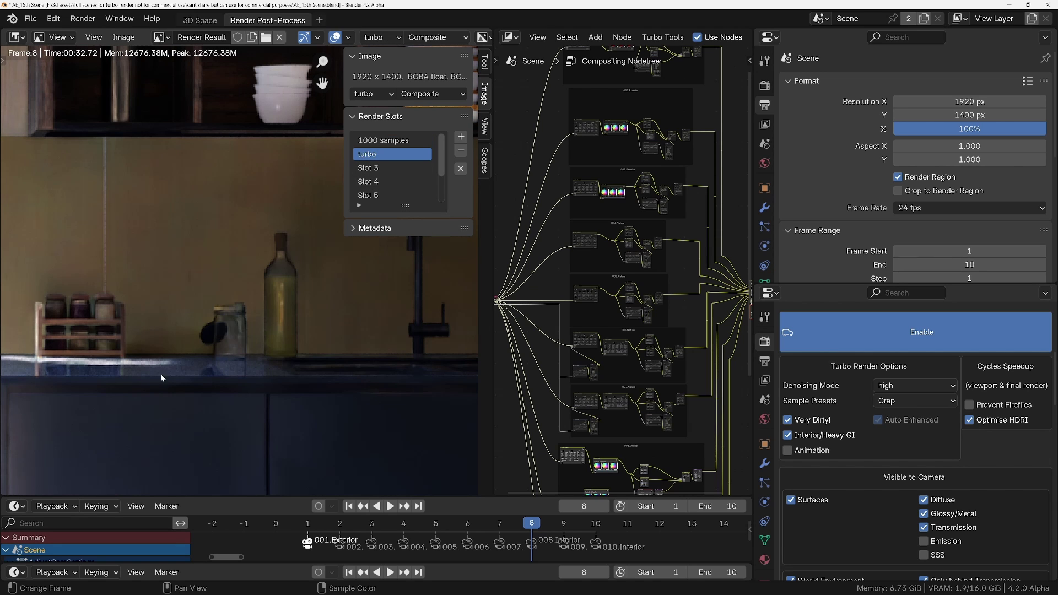
{"action": "middle_click_drag", "start_coordinate": [160, 374], "coordinate": [299, 402]}
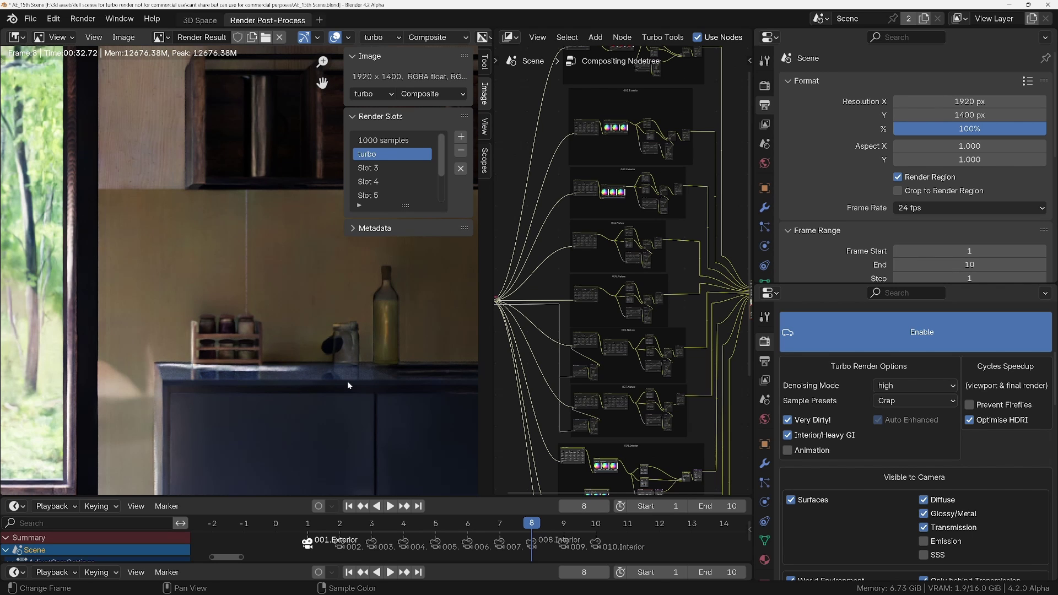
{"action": "scroll", "coordinate": [337, 364], "scroll_direction": "up", "scroll_amount": 1}
{"action": "scroll", "coordinate": [327, 363], "scroll_direction": "down", "scroll_amount": 1}
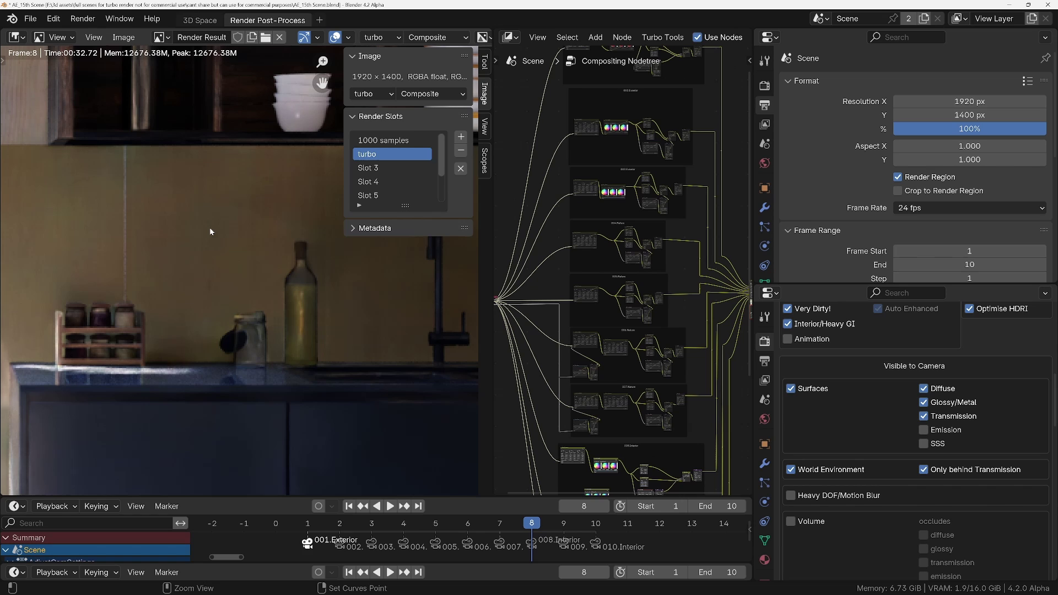
Mark a render region with Ctrl+B around the countertop bottle and jar.
{"action": "key", "text": "ctrl+b"}
{"action": "left_click_drag", "start_coordinate": [194, 214], "coordinate": [346, 389]}
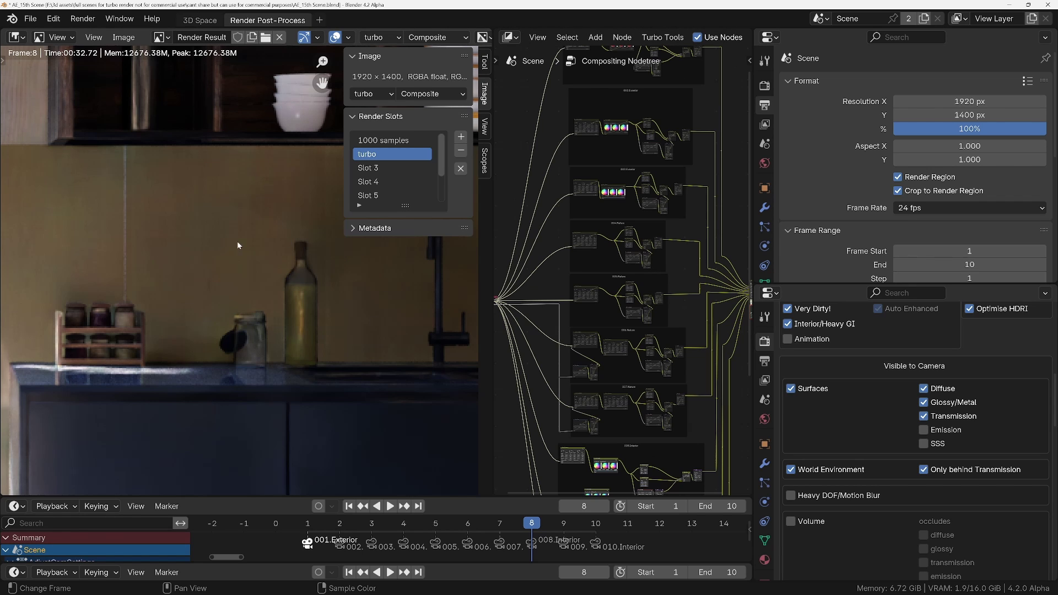
Name the third render slot 'turbo light tree'.
{"action": "left_click", "coordinate": [369, 172]}
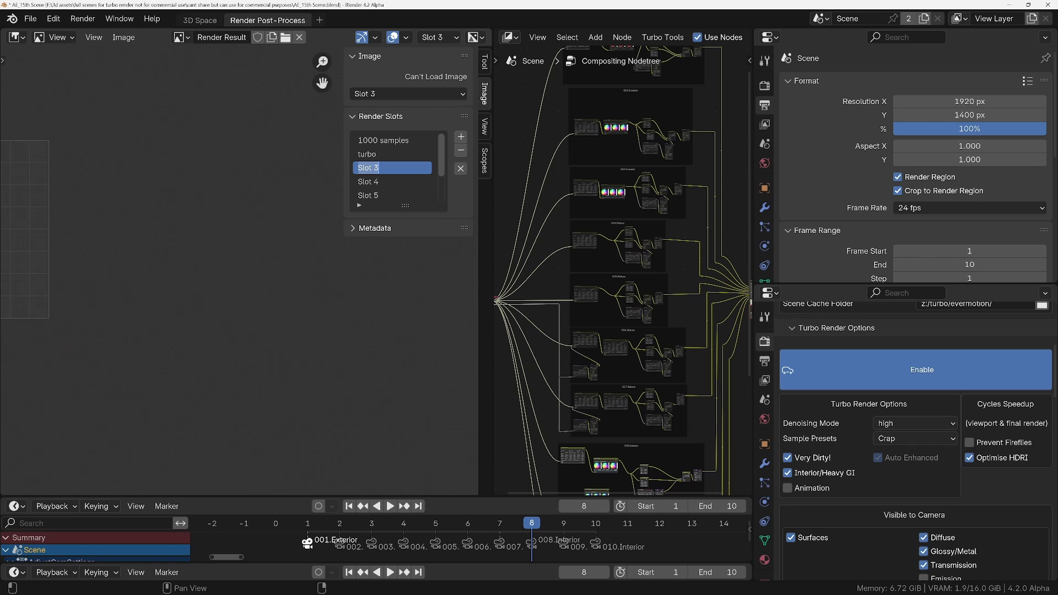
{"action": "type", "text": "turbo light tree"}
{"action": "key", "text": "Return"}
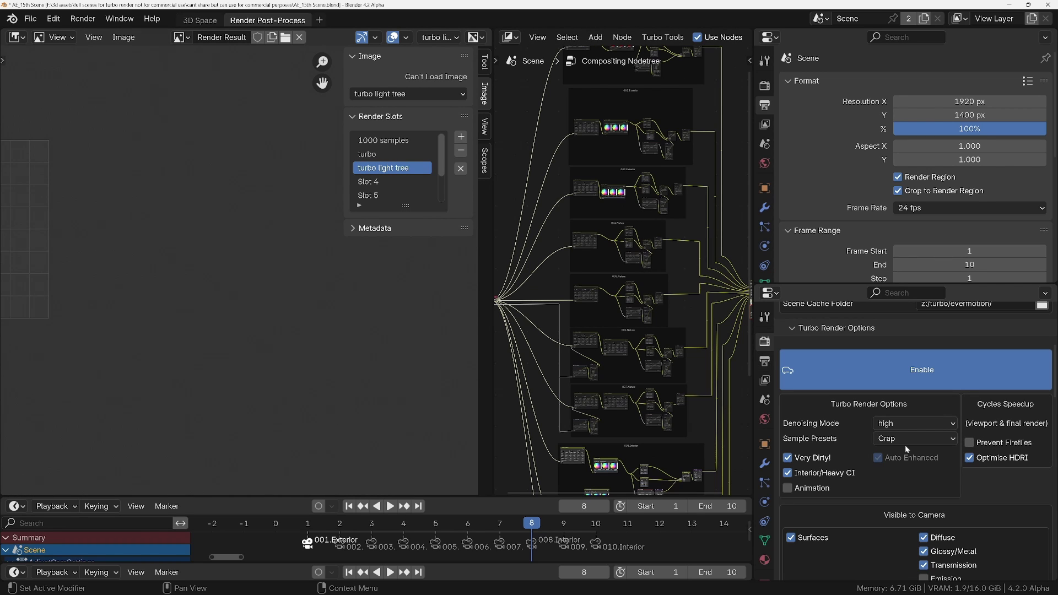
Enable Light Tree in the Lights sampling settings.
{"action": "left_click", "coordinate": [795, 329]}
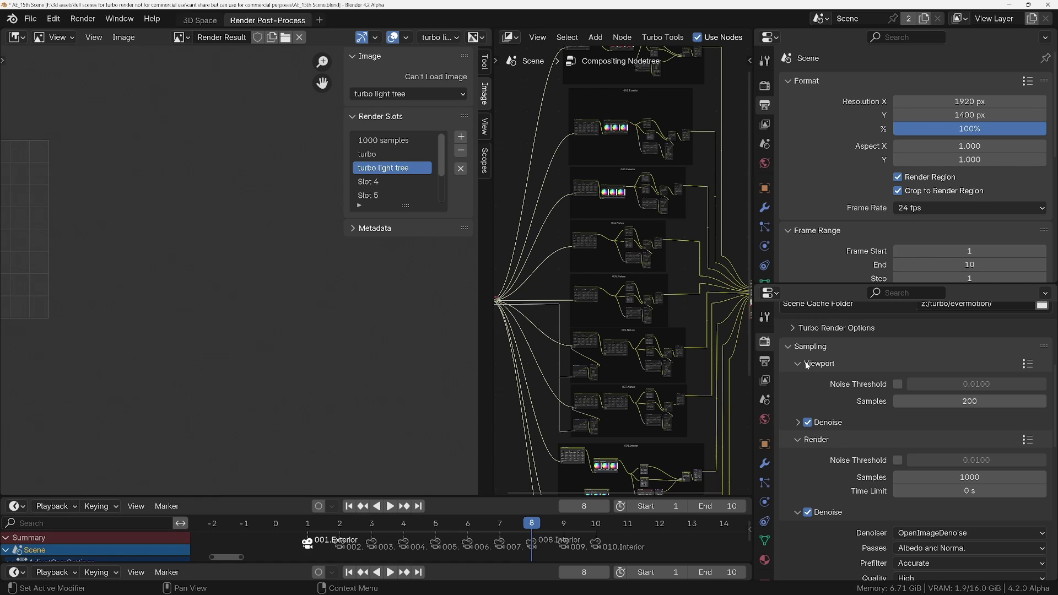
{"action": "scroll", "coordinate": [789, 347], "scroll_direction": "down", "scroll_amount": 1}
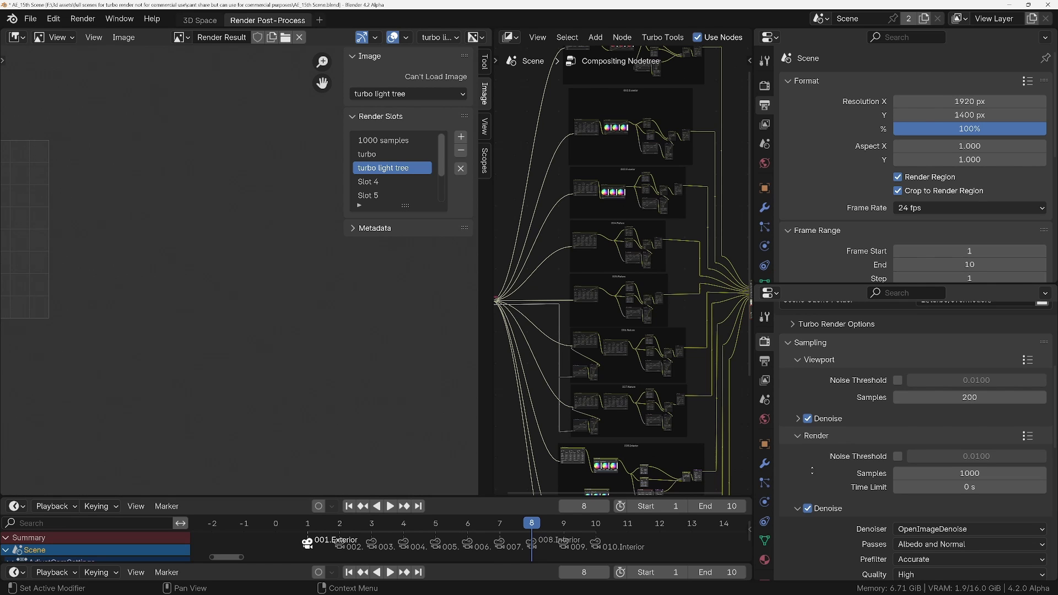
{"action": "scroll", "coordinate": [811, 470], "scroll_direction": "down", "scroll_amount": 8}
{"action": "left_click", "coordinate": [801, 427]}
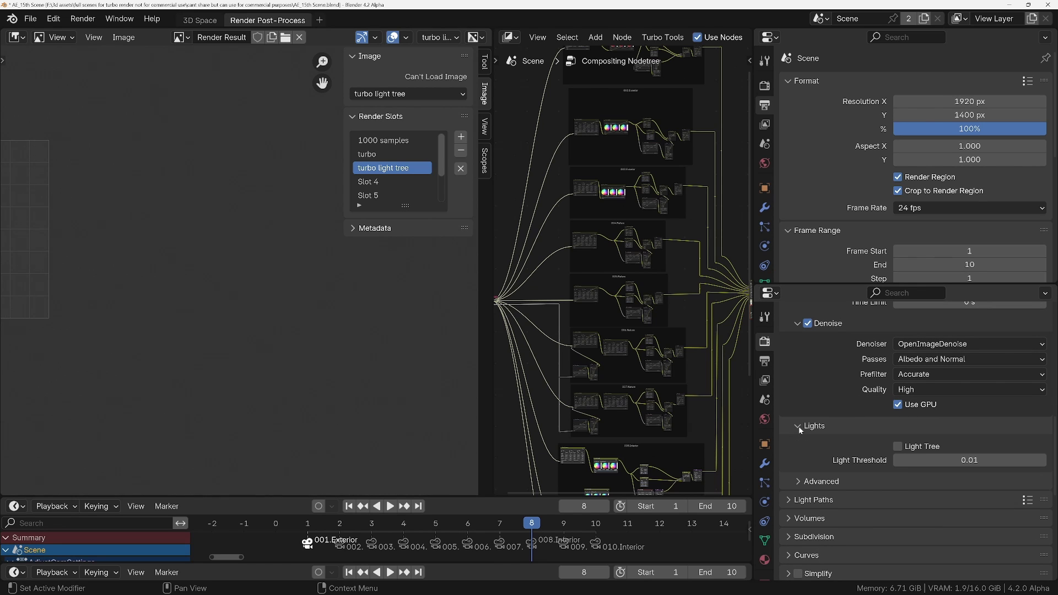
{"action": "left_click", "coordinate": [898, 447]}
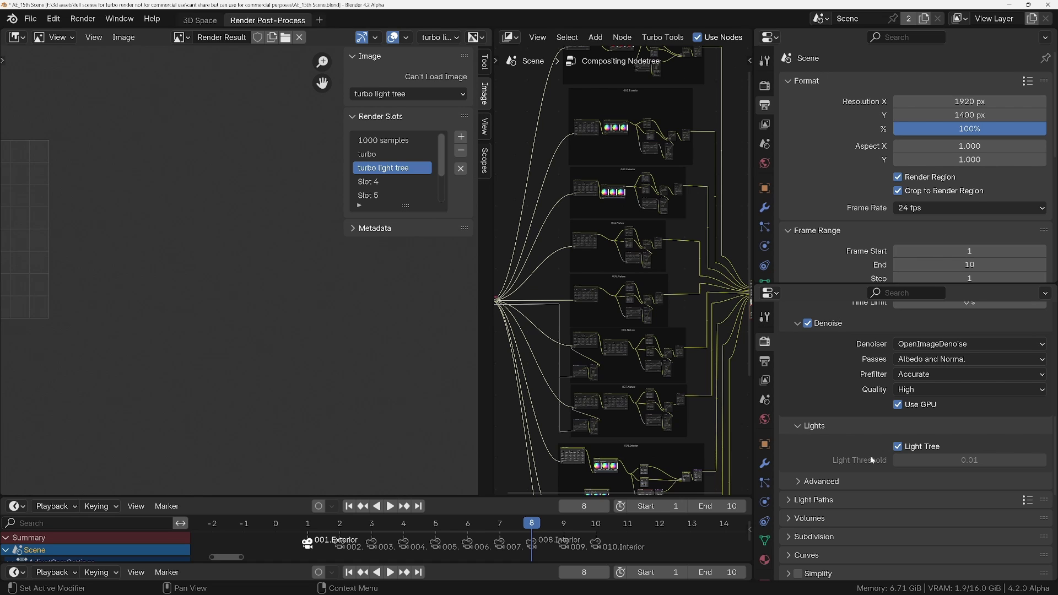
{"action": "left_click", "coordinate": [83, 19]}
{"action": "left_click", "coordinate": [110, 36]}
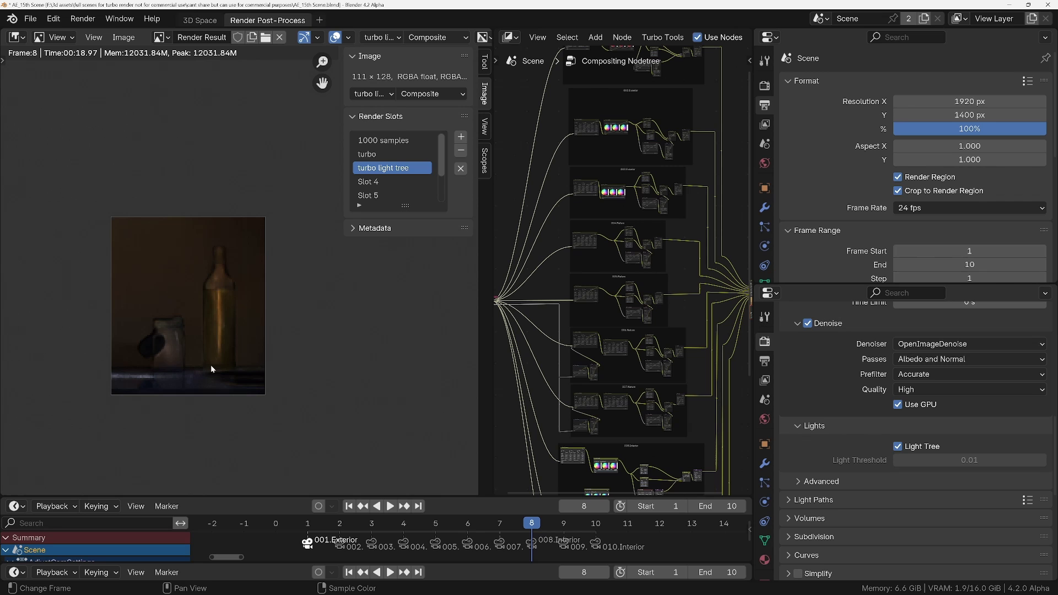
{"action": "left_click", "coordinate": [367, 154]}
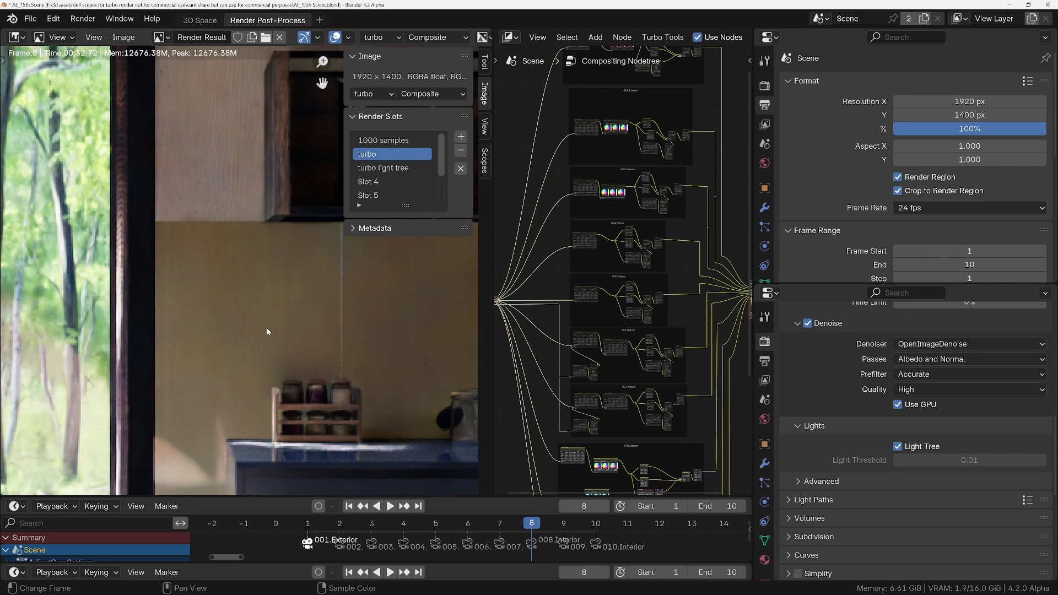
{"action": "middle_click_drag", "start_coordinate": [266, 328], "coordinate": [182, 340]}
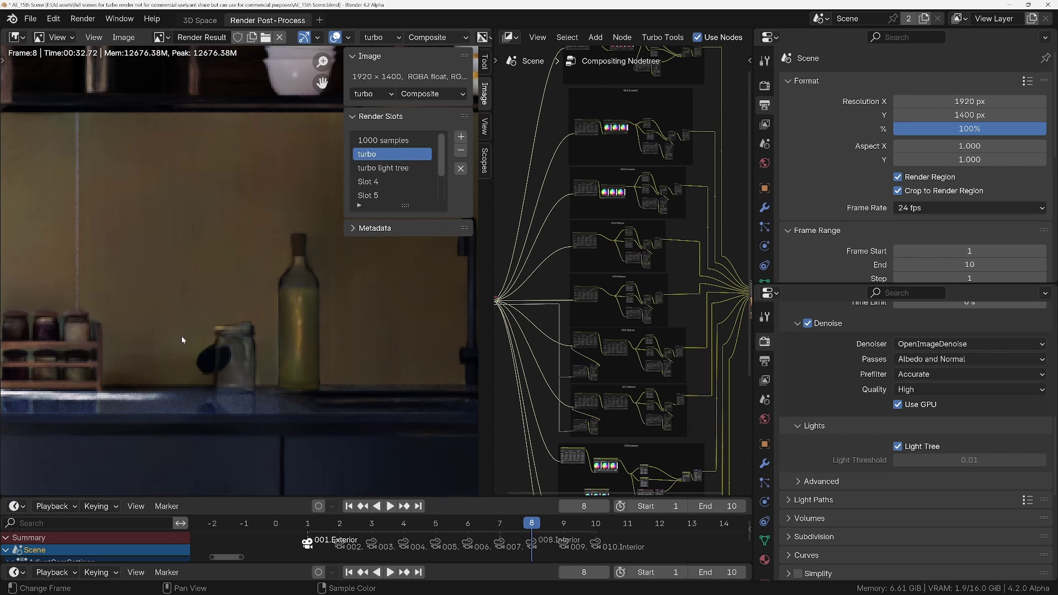
{"action": "left_click", "coordinate": [378, 166]}
{"action": "key", "text": "Home"}
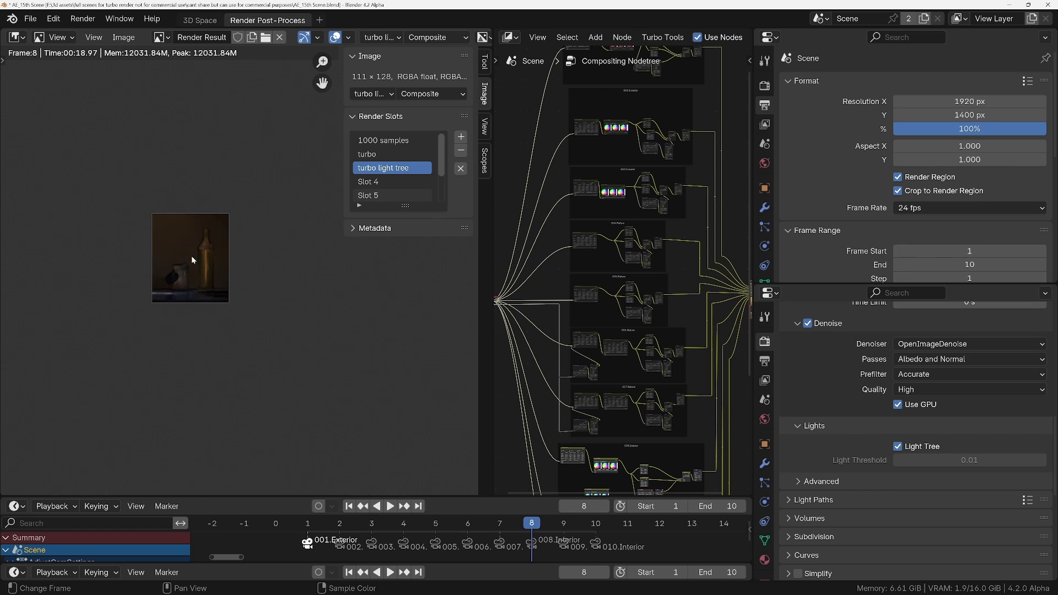
{"action": "left_click", "coordinate": [383, 153]}
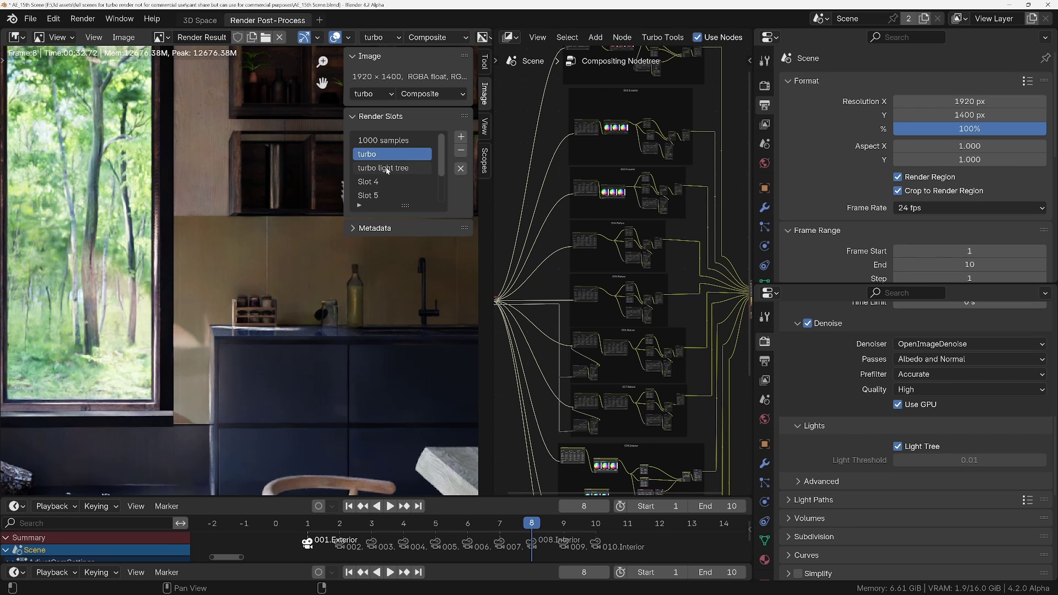
{"action": "left_click", "coordinate": [387, 169]}
{"action": "left_click", "coordinate": [387, 158]}
{"action": "left_click", "coordinate": [391, 169]}
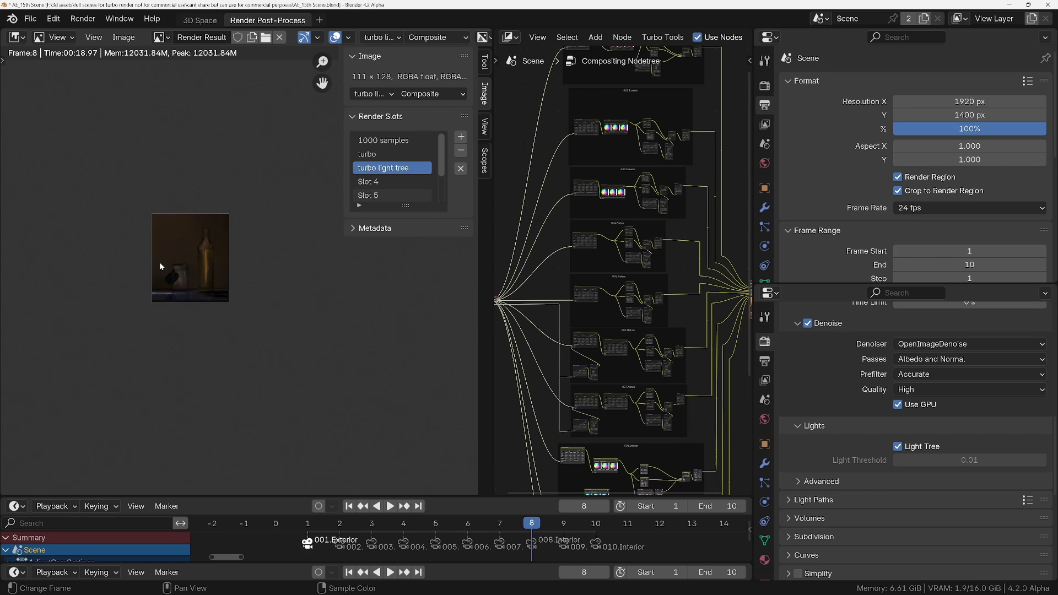
{"action": "scroll", "coordinate": [177, 268], "scroll_direction": "up", "scroll_amount": 3}
Expand the Advanced light sampling settings to enable automatic scrambling distance.
{"action": "scroll", "coordinate": [177, 266], "scroll_direction": "down", "scroll_amount": 2}
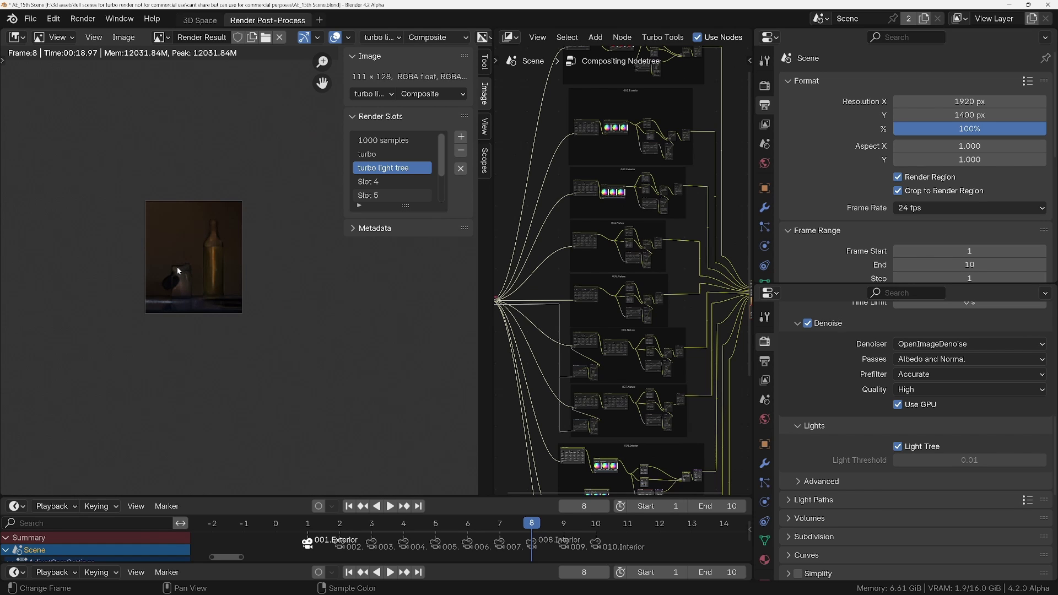
{"action": "left_click", "coordinate": [810, 481]}
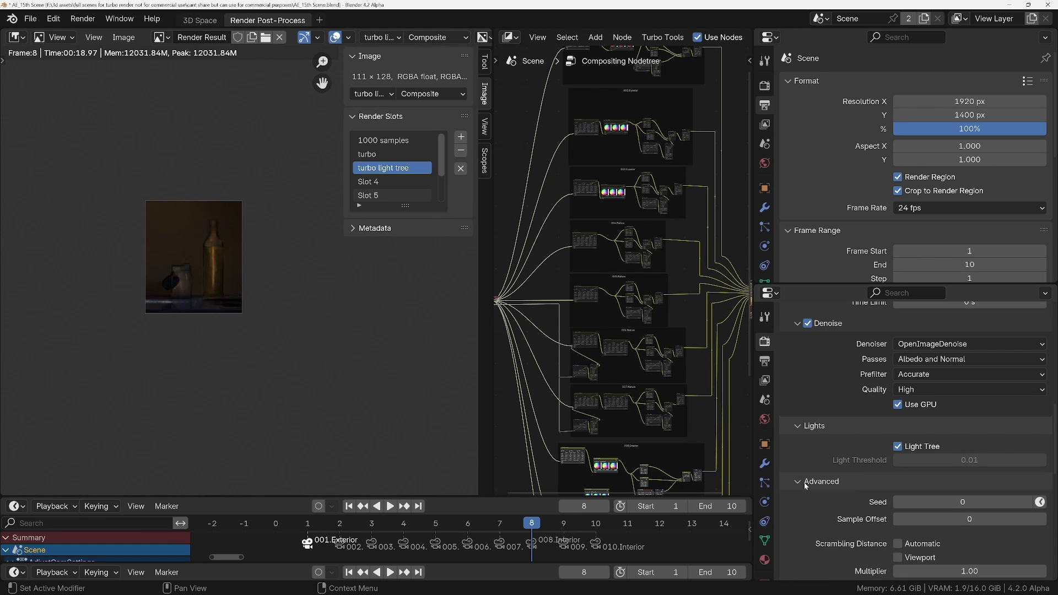
{"action": "scroll", "coordinate": [828, 526], "scroll_direction": "down", "scroll_amount": 5}
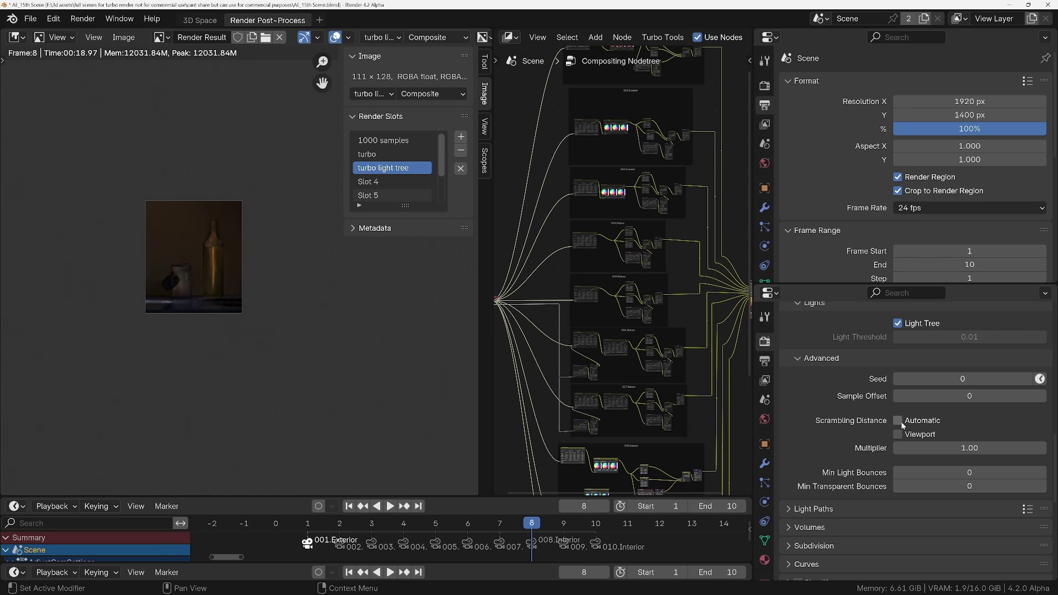
Name the fourth render slot 'lt scr'.
{"action": "left_click", "coordinate": [379, 182]}
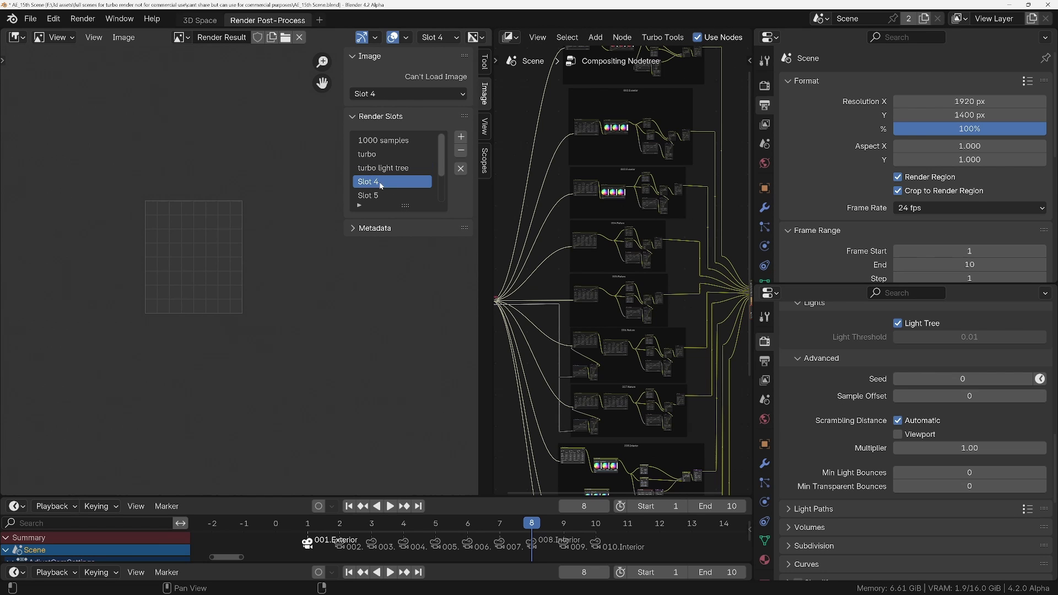
{"action": "type", "text": "lt scr"}
{"action": "key", "text": "Return"}
Render the cropped bottle-and-jar still into the 'lt scr' slot.
{"action": "left_click", "coordinate": [83, 19]}
{"action": "left_click", "coordinate": [104, 37]}
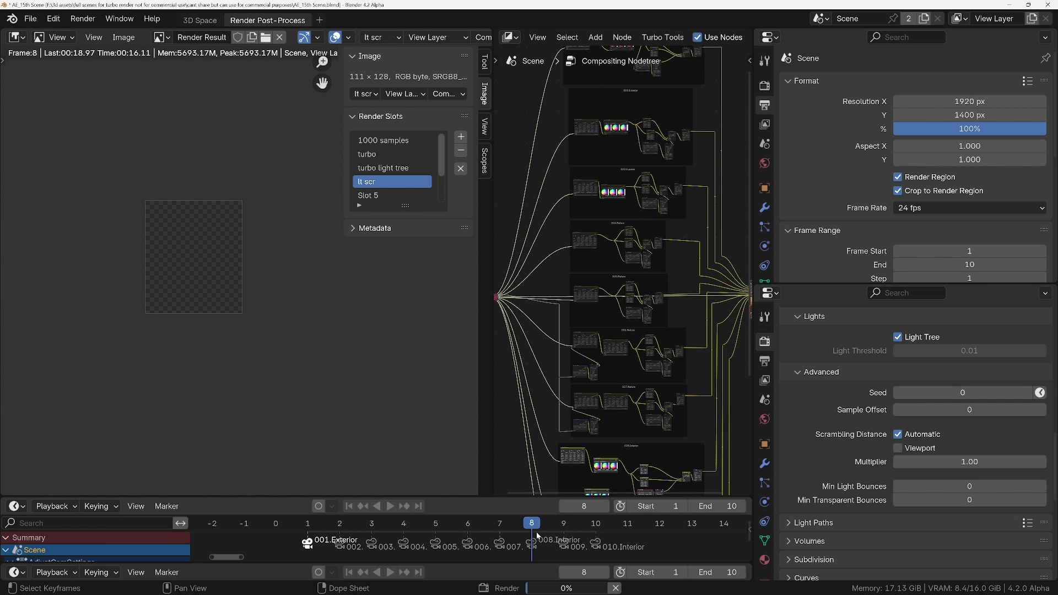
{"action": "scroll", "coordinate": [812, 352], "scroll_direction": "up", "scroll_amount": 10}
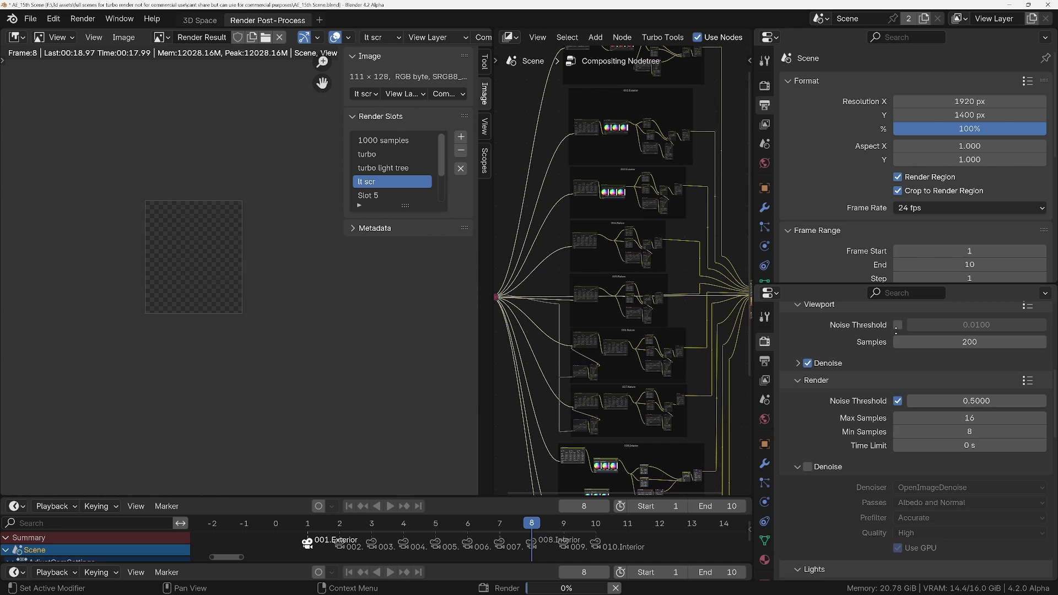
{"action": "scroll", "coordinate": [813, 413], "scroll_direction": "up", "scroll_amount": 6}
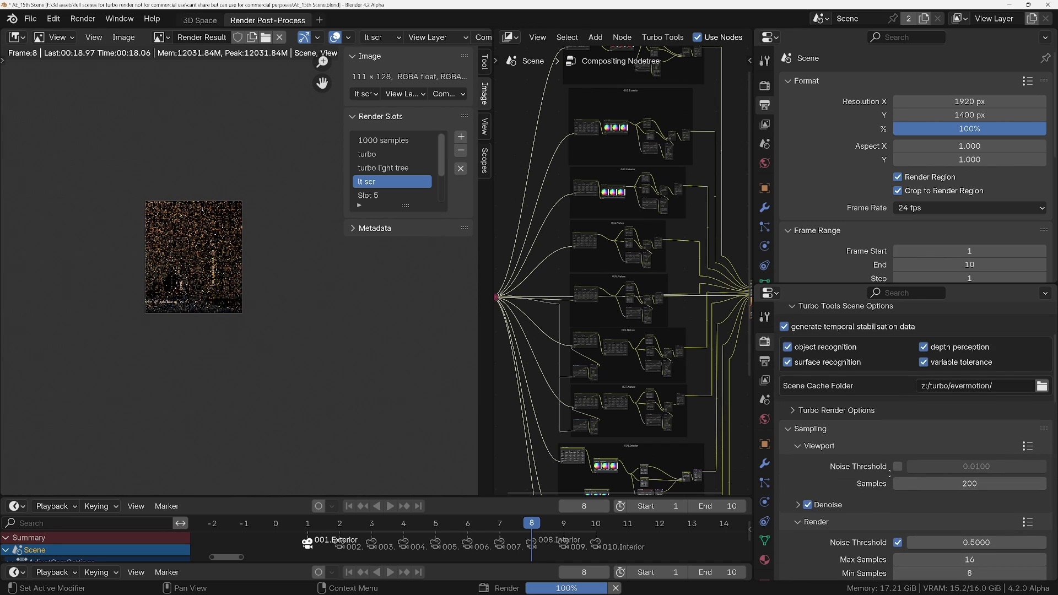
Turn off 'generate temporal stabilisation data' in the Turbo cache settings.
{"action": "left_click", "coordinate": [814, 413]}
{"action": "left_click", "coordinate": [815, 413]}
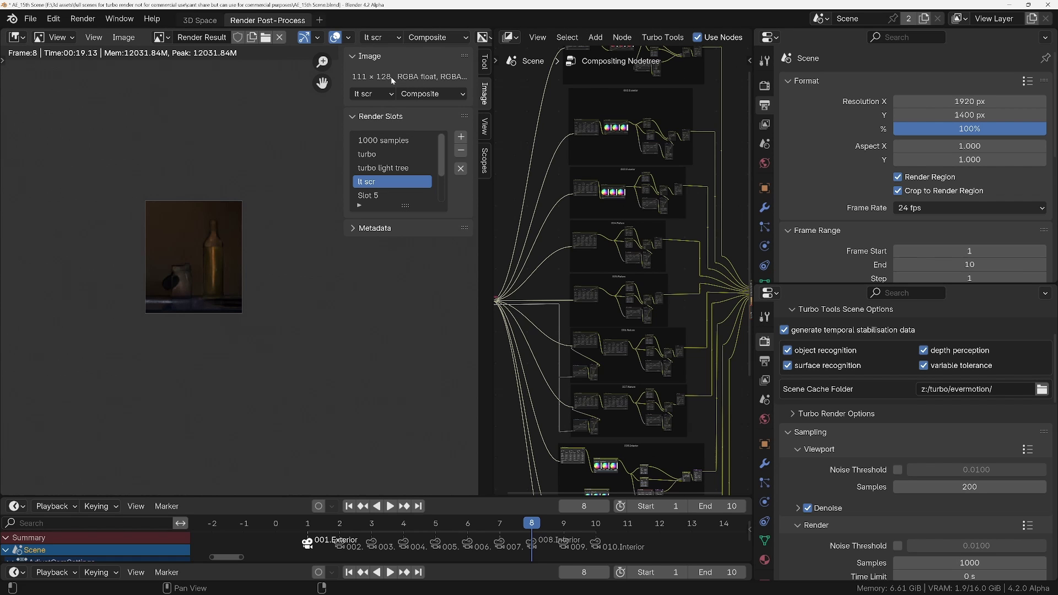
{"action": "key", "text": "n"}
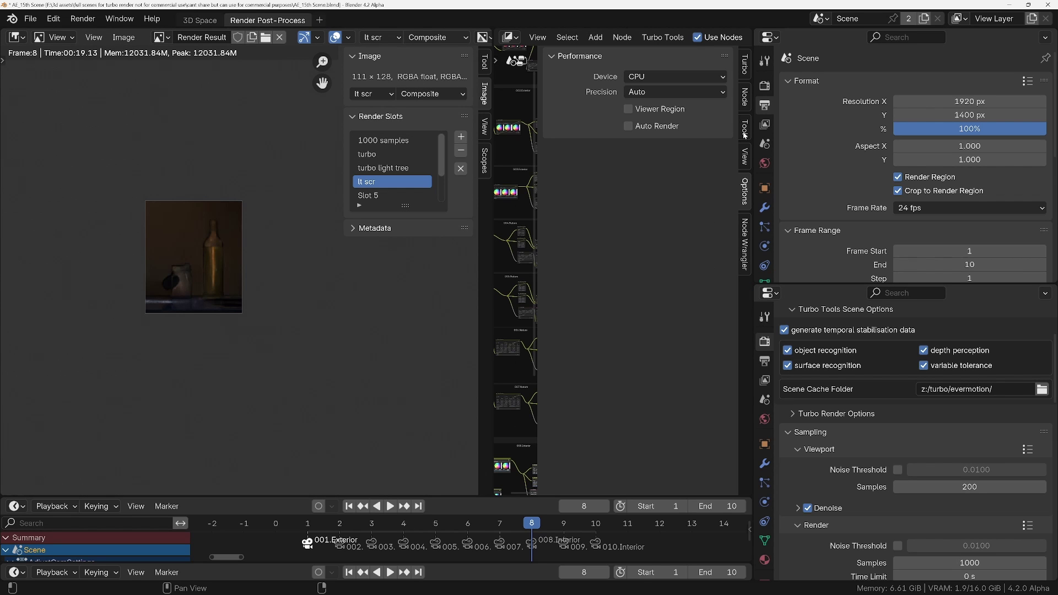
{"action": "left_click", "coordinate": [745, 63]}
{"action": "scroll", "coordinate": [660, 278], "scroll_direction": "down", "scroll_amount": 10}
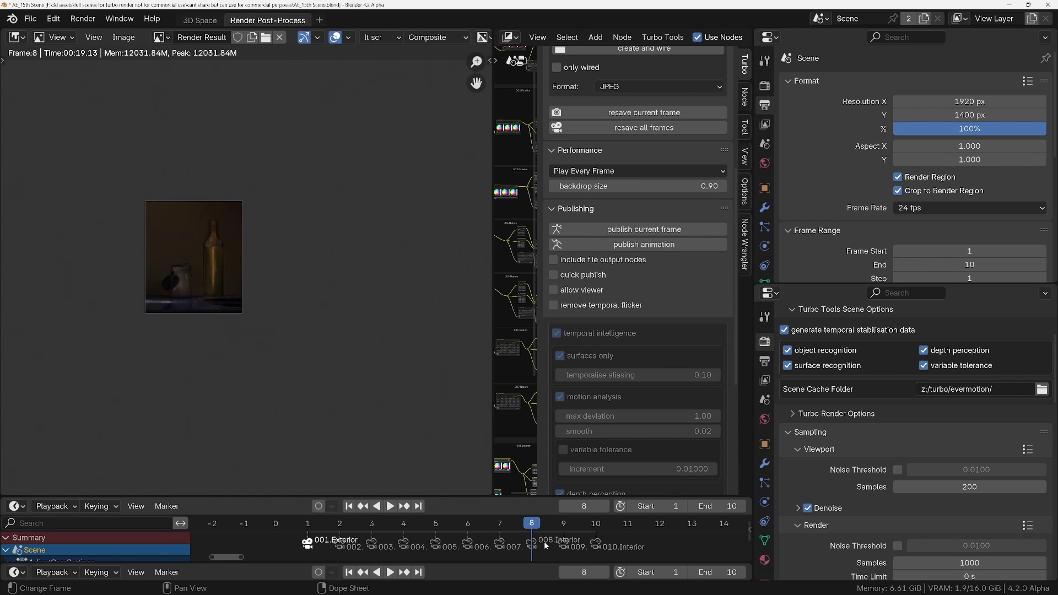
{"action": "left_click", "coordinate": [785, 331]}
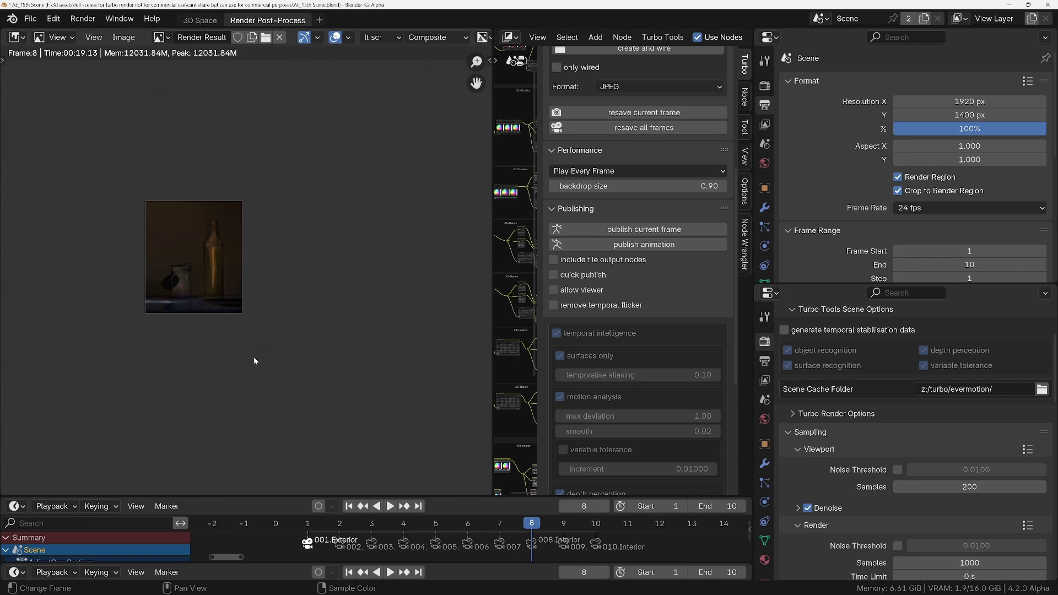
Re-render the still with Turbo Tools into the 'lt scr' slot.
{"action": "left_click", "coordinate": [86, 22]}
{"action": "left_click", "coordinate": [96, 35]}
{"action": "key", "text": "n"}
{"action": "key", "text": "n"}
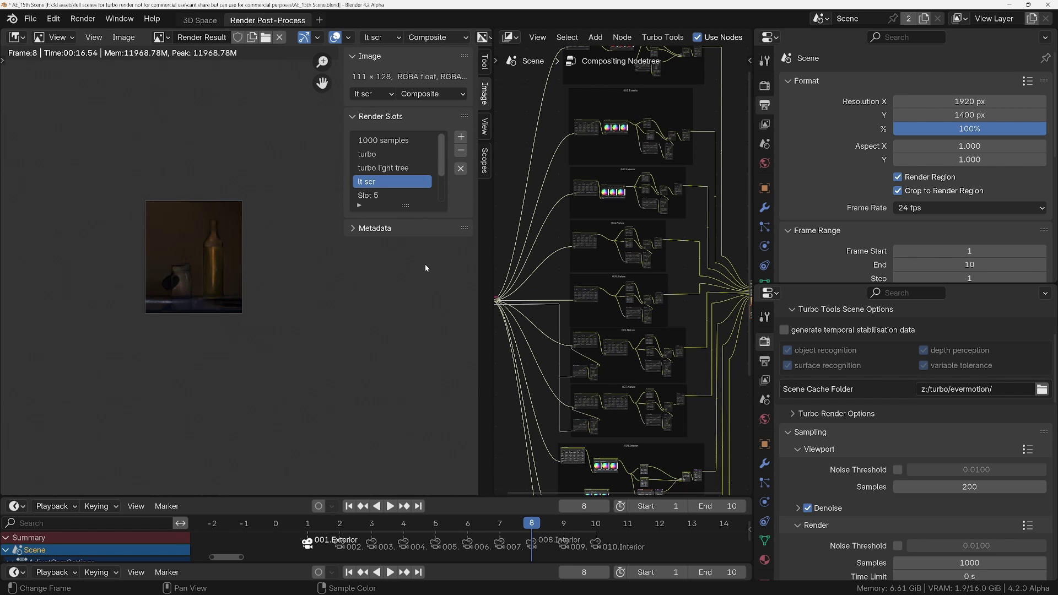
Flip between the 'turbo light tree' and 'lt scr' renders to compare them.
{"action": "left_click", "coordinate": [374, 172]}
{"action": "left_click", "coordinate": [375, 183]}
{"action": "left_click", "coordinate": [377, 174]}
{"action": "left_click", "coordinate": [375, 183]}
{"action": "left_click", "coordinate": [374, 171]}
{"action": "left_click", "coordinate": [376, 184]}
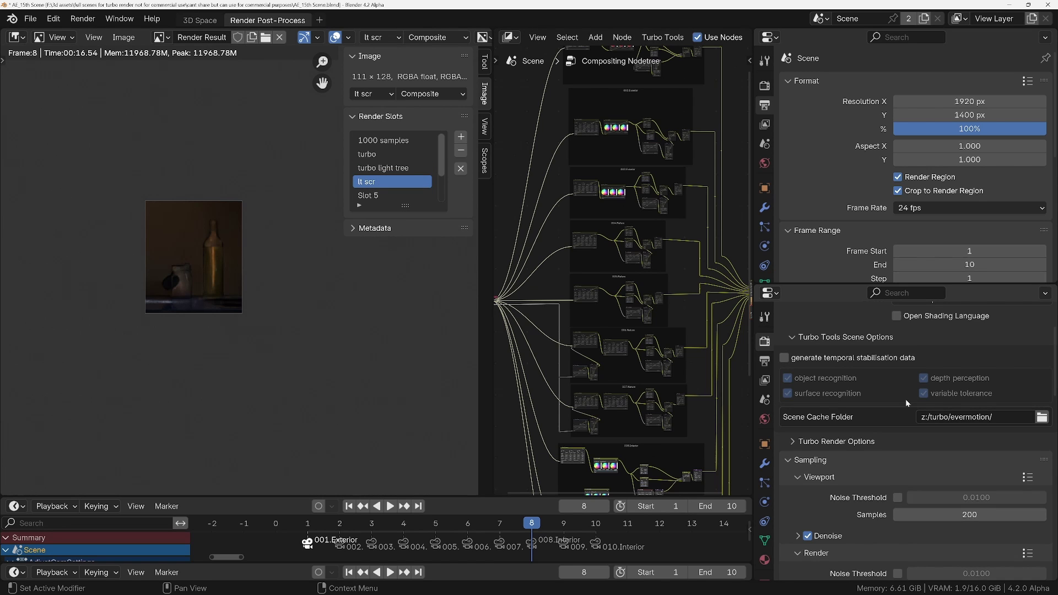
{"action": "scroll", "coordinate": [893, 520], "scroll_direction": "up", "scroll_amount": 5}
{"action": "scroll", "coordinate": [872, 338], "scroll_direction": "down", "scroll_amount": 5}
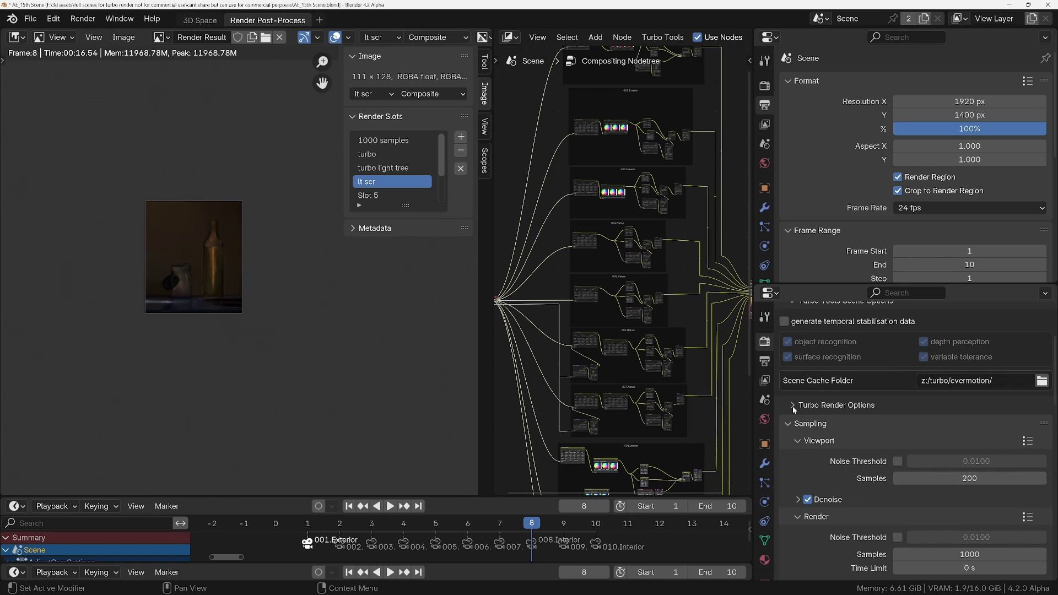
Set the Turbo Render sample preset to High and render the still.
{"action": "left_click", "coordinate": [793, 411]}
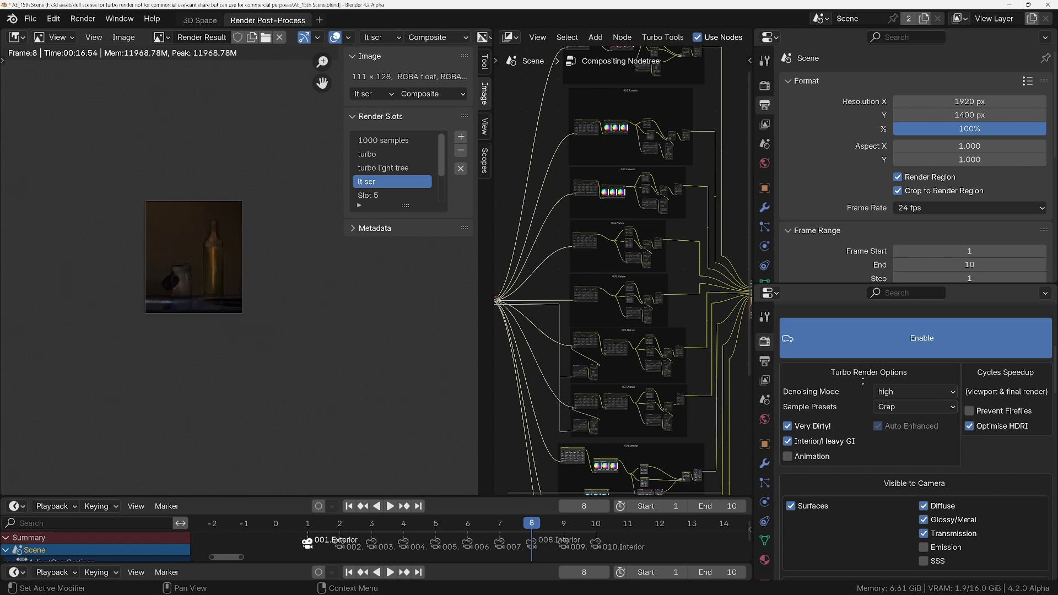
{"action": "left_click", "coordinate": [924, 409]}
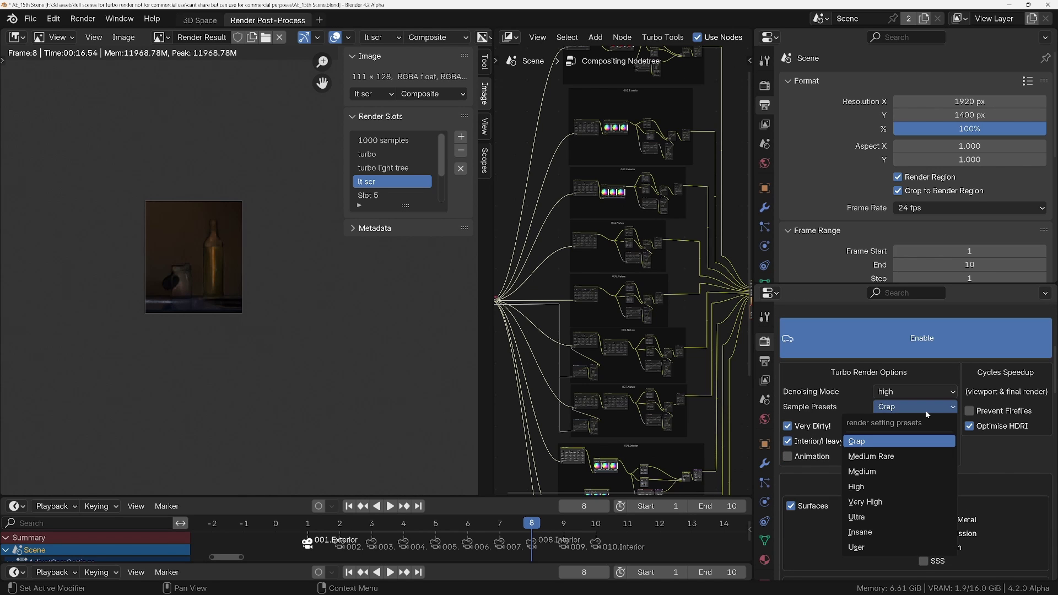
{"action": "left_click", "coordinate": [857, 488]}
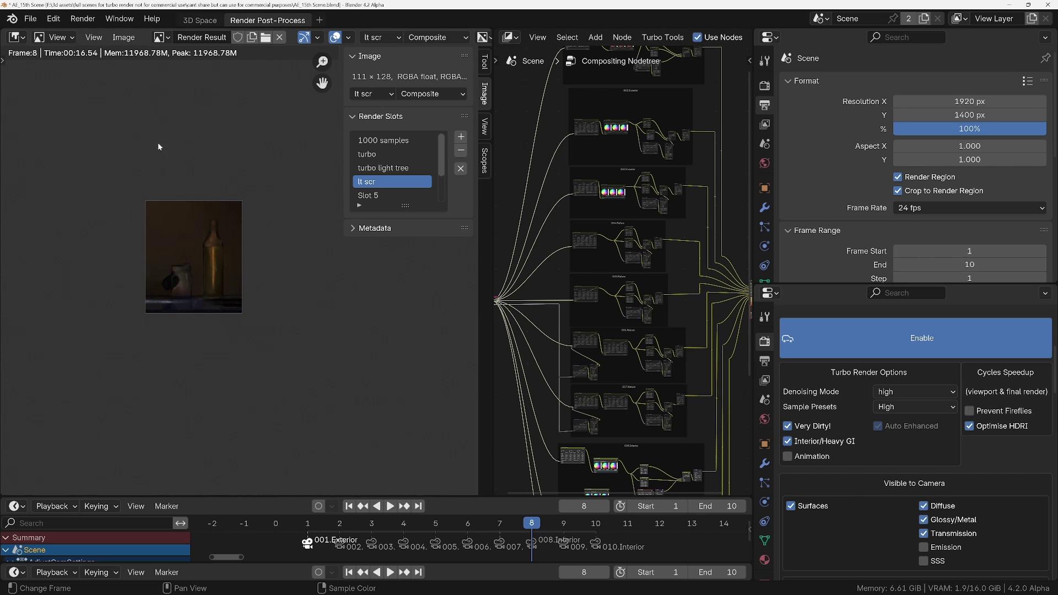
{"action": "left_click", "coordinate": [89, 21]}
{"action": "left_click", "coordinate": [132, 34]}
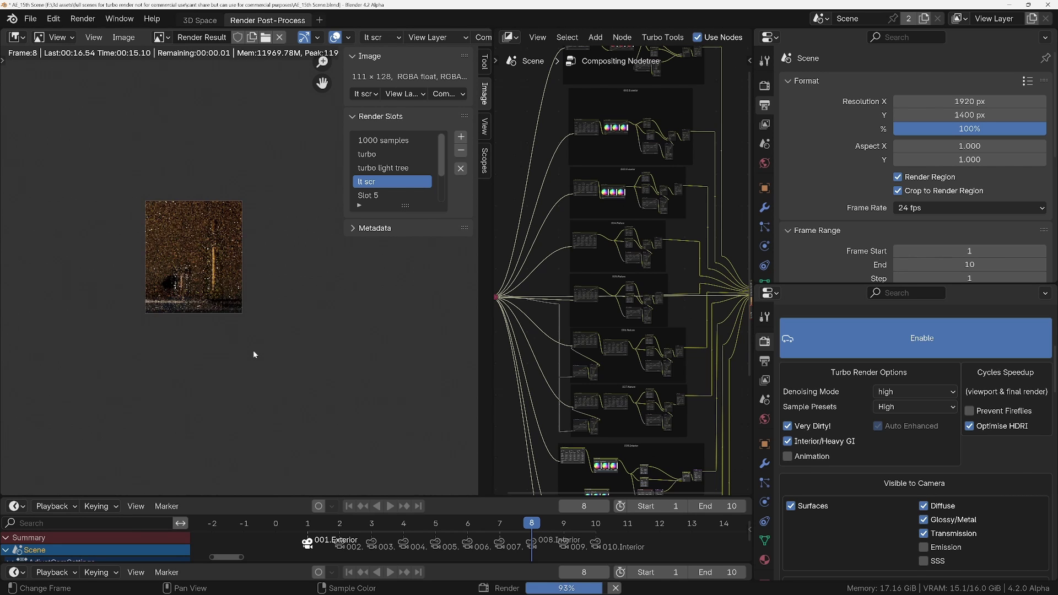
Compare the new High 'lt scr' render with 'turbo light tree' on the bottle and jar.
{"action": "scroll", "coordinate": [156, 278], "scroll_direction": "up", "scroll_amount": 4}
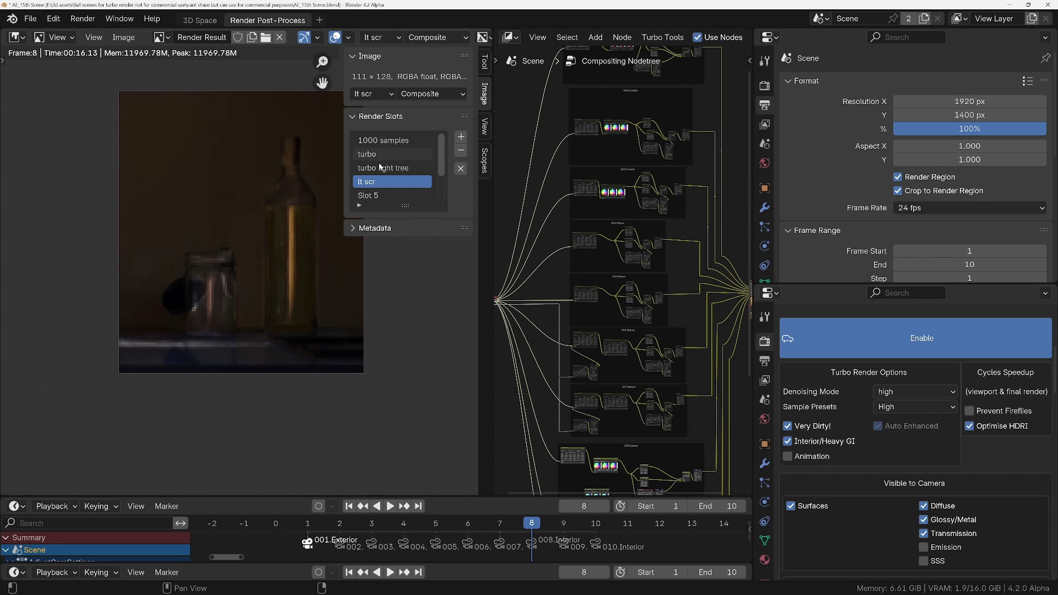
{"action": "key", "text": "alt+j"}
{"action": "middle_click_drag", "start_coordinate": [269, 265], "coordinate": [259, 280]}
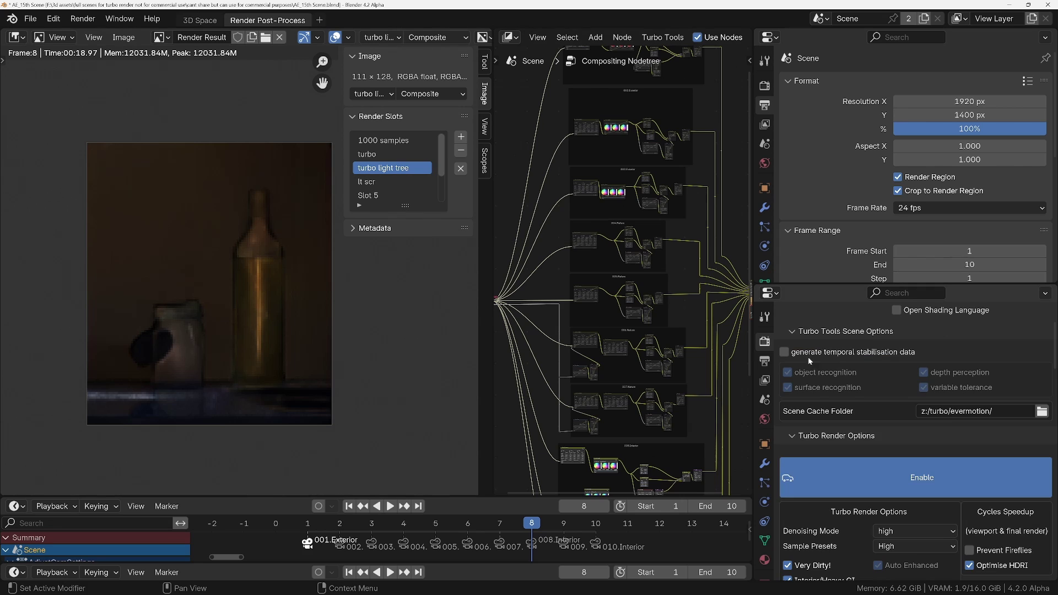
{"action": "left_click", "coordinate": [371, 183]}
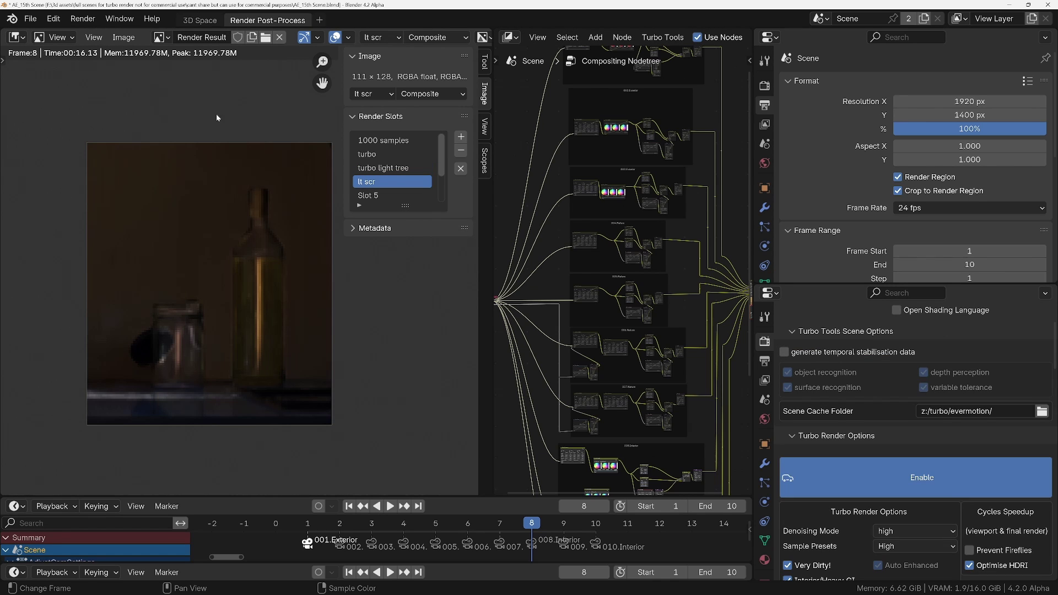
{"action": "left_click", "coordinate": [376, 170]}
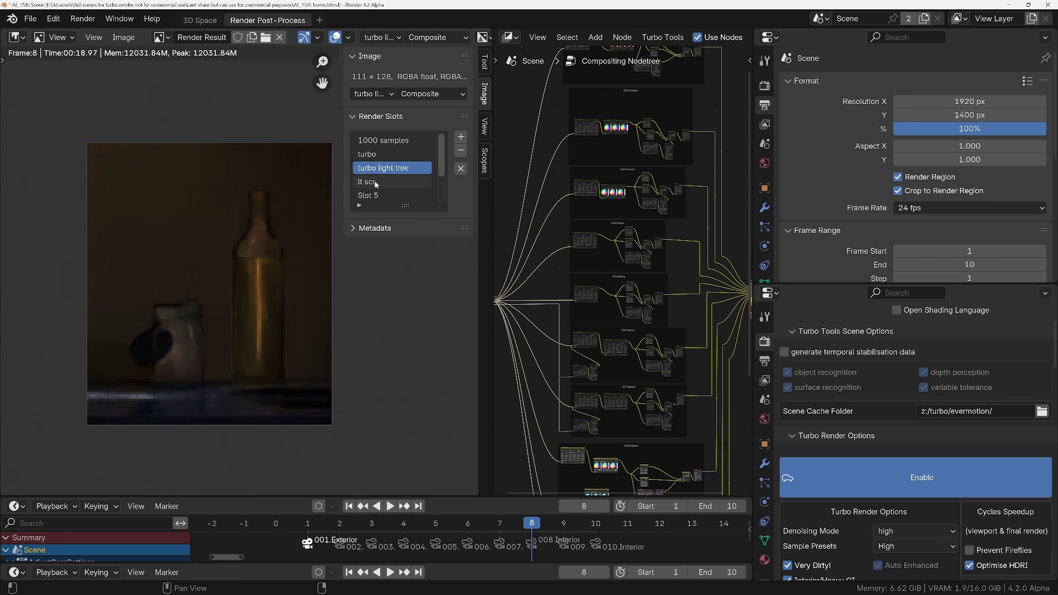
{"action": "left_click", "coordinate": [378, 182]}
{"action": "left_click", "coordinate": [378, 169]}
{"action": "left_click", "coordinate": [378, 182]}
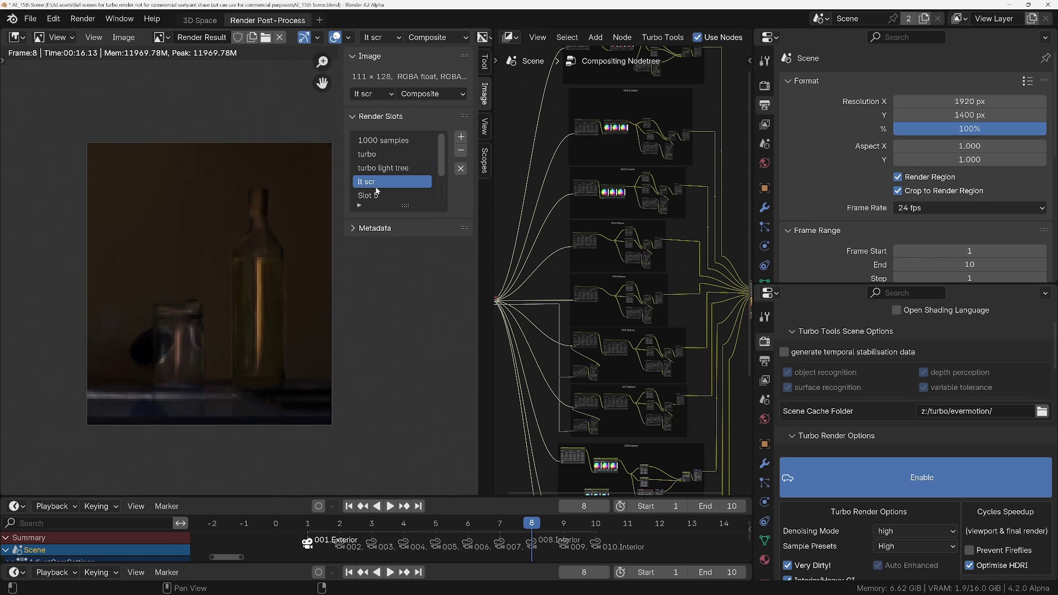
{"action": "scroll", "coordinate": [375, 193], "scroll_direction": "down", "scroll_amount": 4}
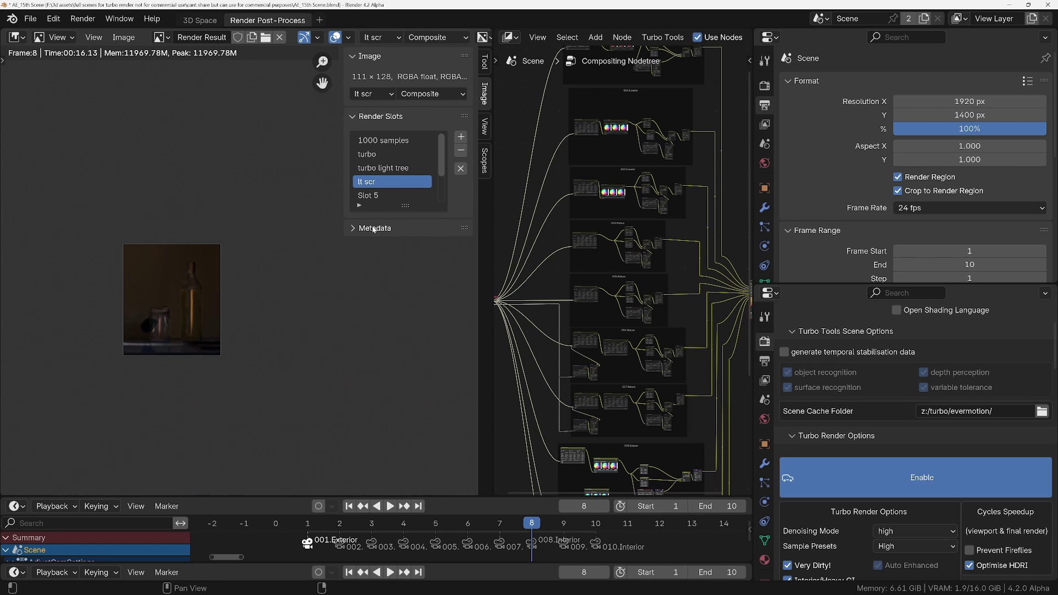
Turn off Render Region and render the full frame into the fifth slot with F12.
{"action": "left_click", "coordinate": [898, 177]}
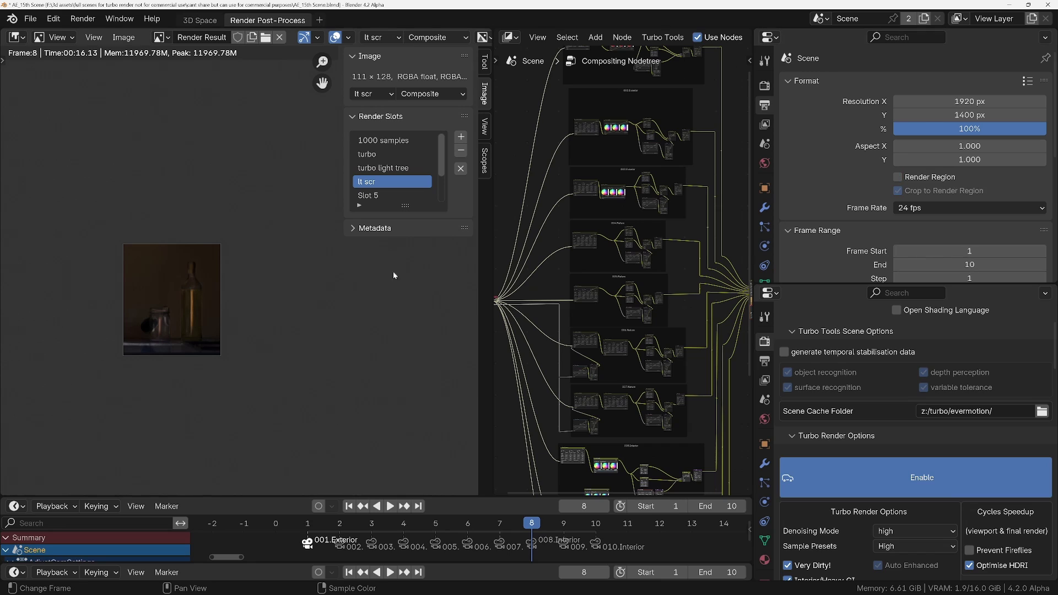
{"action": "left_click", "coordinate": [388, 195]}
{"action": "key", "text": "F12"}
{"action": "scroll", "coordinate": [834, 565], "scroll_direction": "down", "scroll_amount": 5}
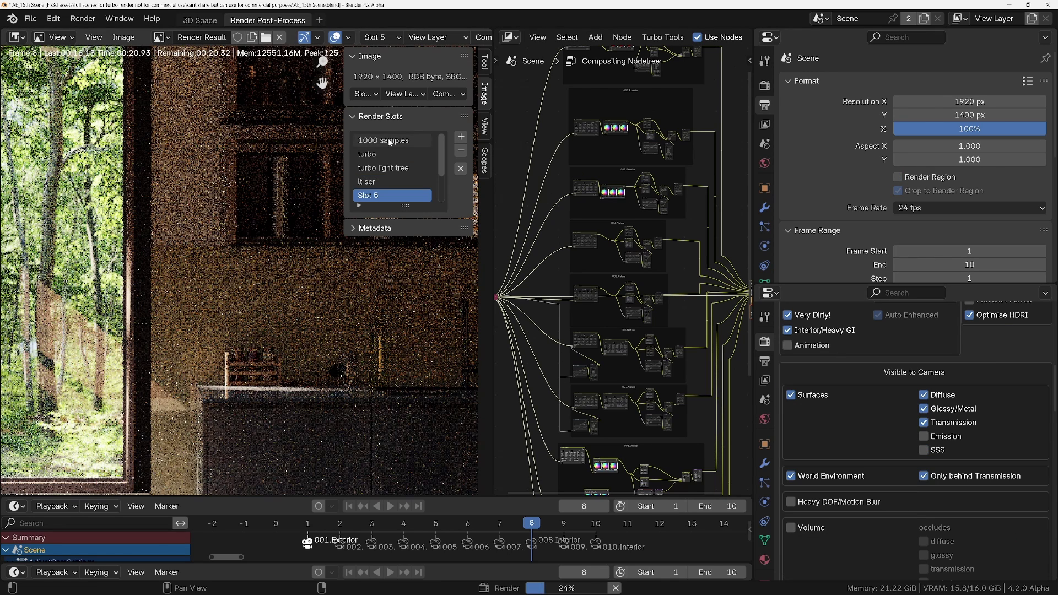
{"action": "scroll", "coordinate": [962, 434], "scroll_direction": "down", "scroll_amount": 8}
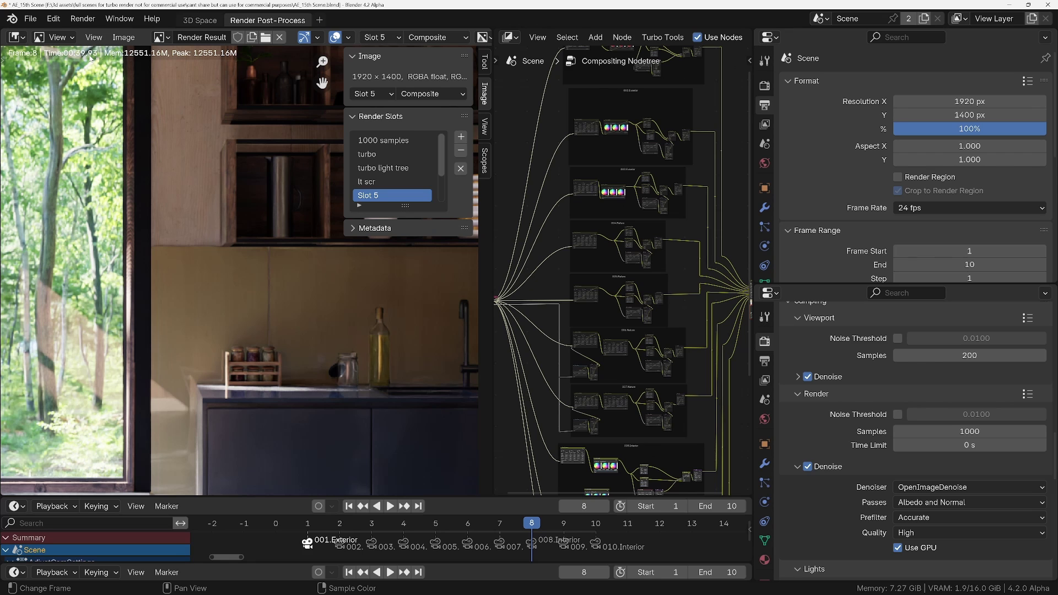
Compare with '1000 samples', then name the fifth slot 'turbo high'.
{"action": "left_click", "coordinate": [379, 141]}
{"action": "left_click", "coordinate": [379, 195]}
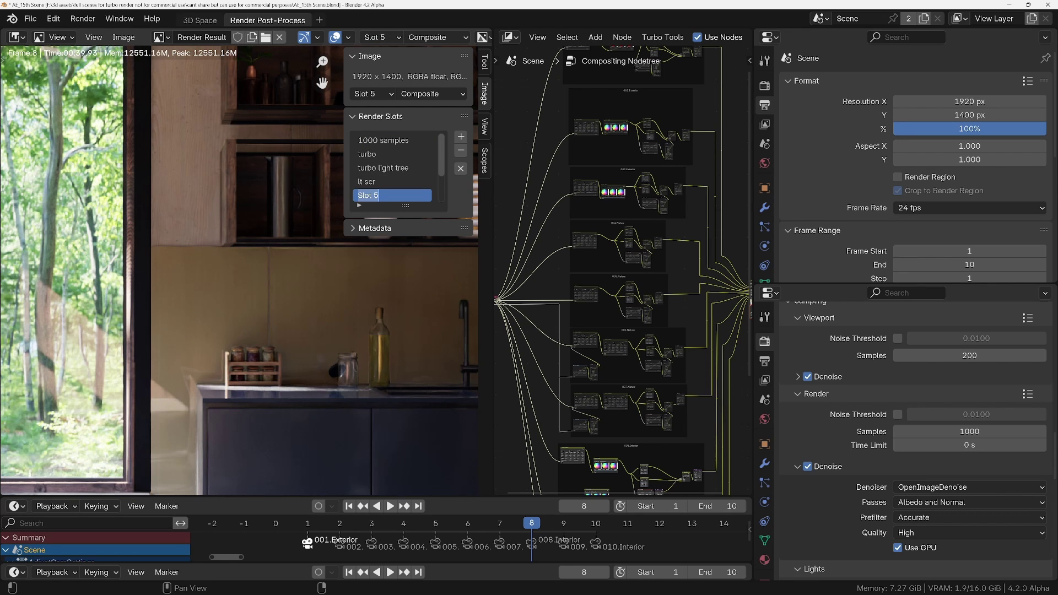
{"action": "type", "text": "turbo high"}
{"action": "key", "text": "Return"}
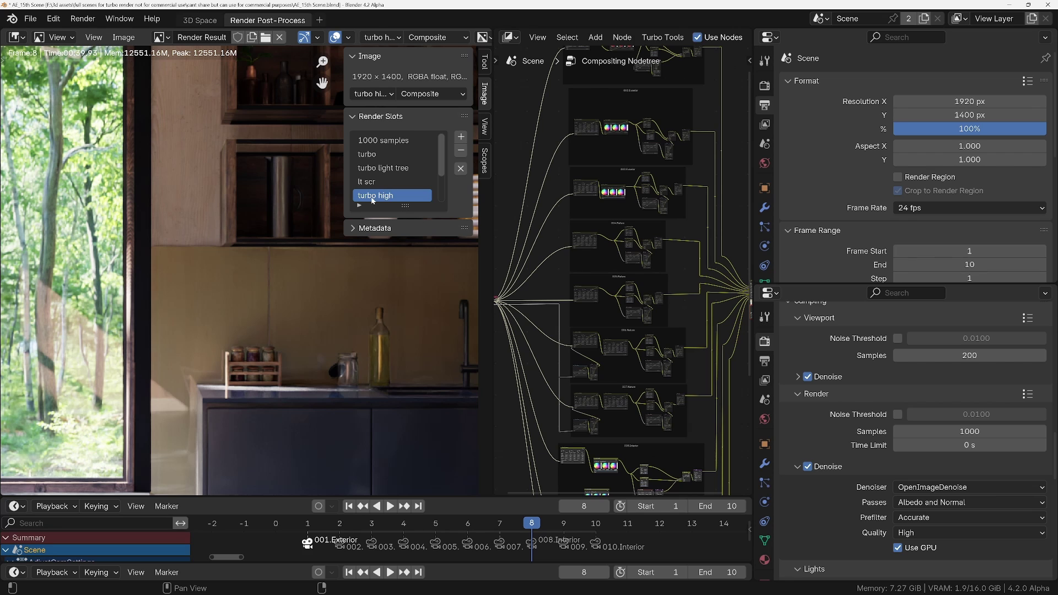
Delete the 'turbo', 'turbo light tree' and 'lt scr' render slots.
{"action": "left_click", "coordinate": [368, 156]}
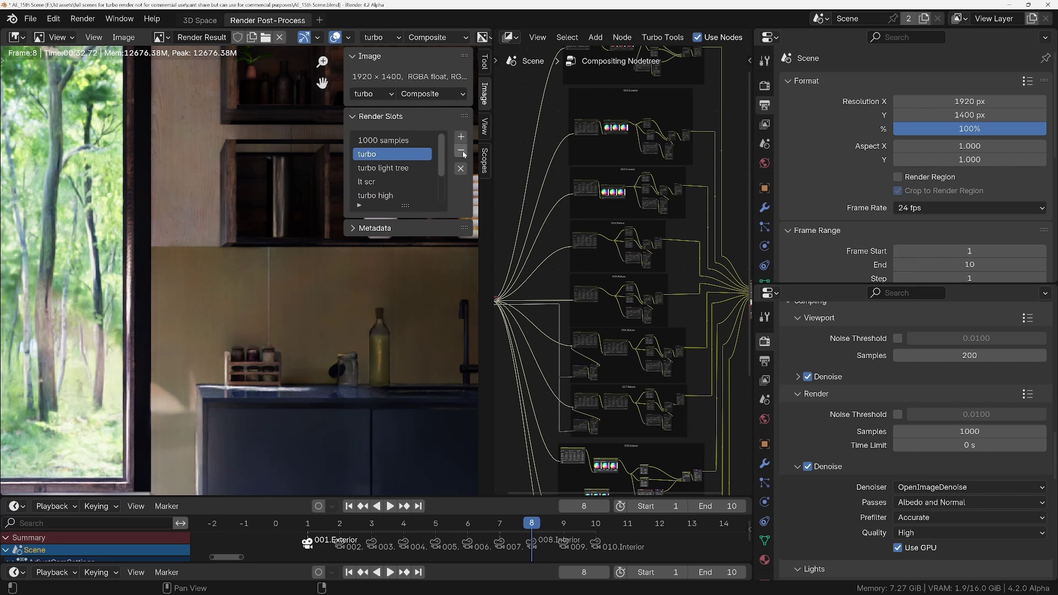
{"action": "left_click", "coordinate": [461, 152]}
{"action": "left_click", "coordinate": [462, 152]}
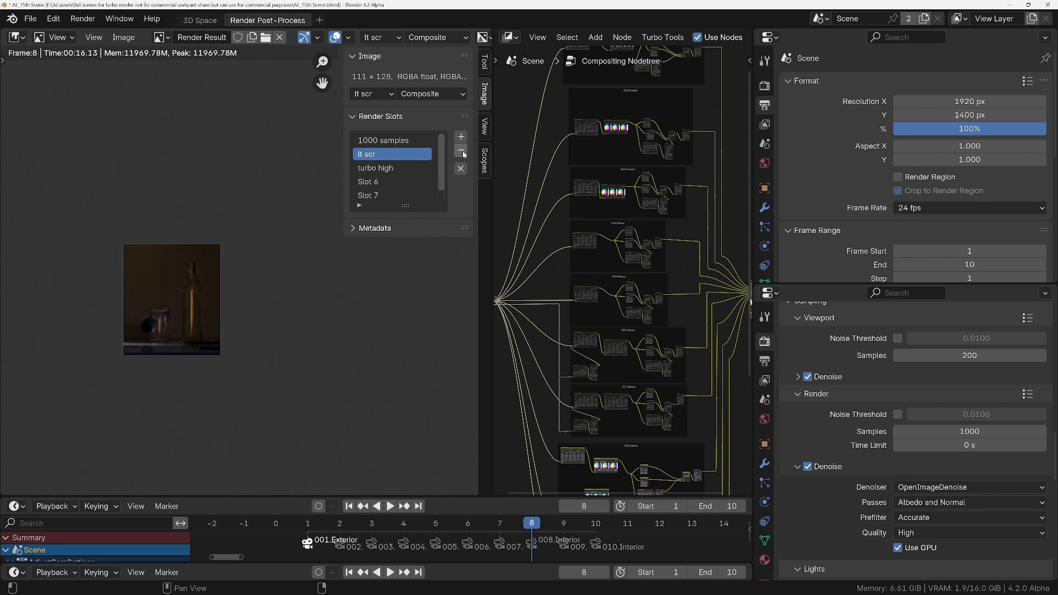
{"action": "left_click", "coordinate": [462, 152]}
Flip between the '1000 samples' and 'turbo high' renders to compare them.
{"action": "left_click", "coordinate": [381, 141]}
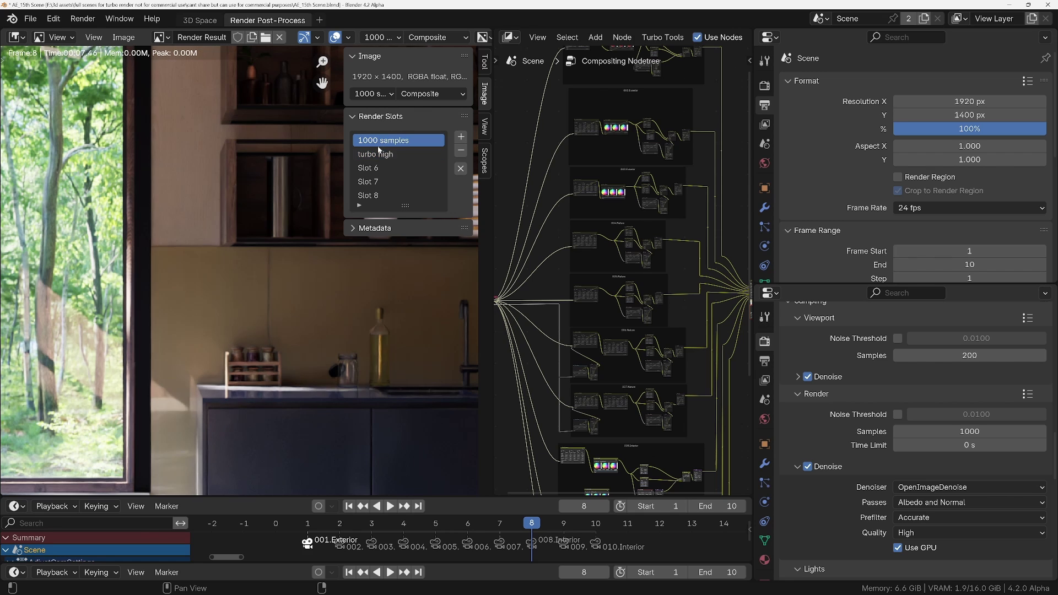
{"action": "left_click", "coordinate": [378, 153]}
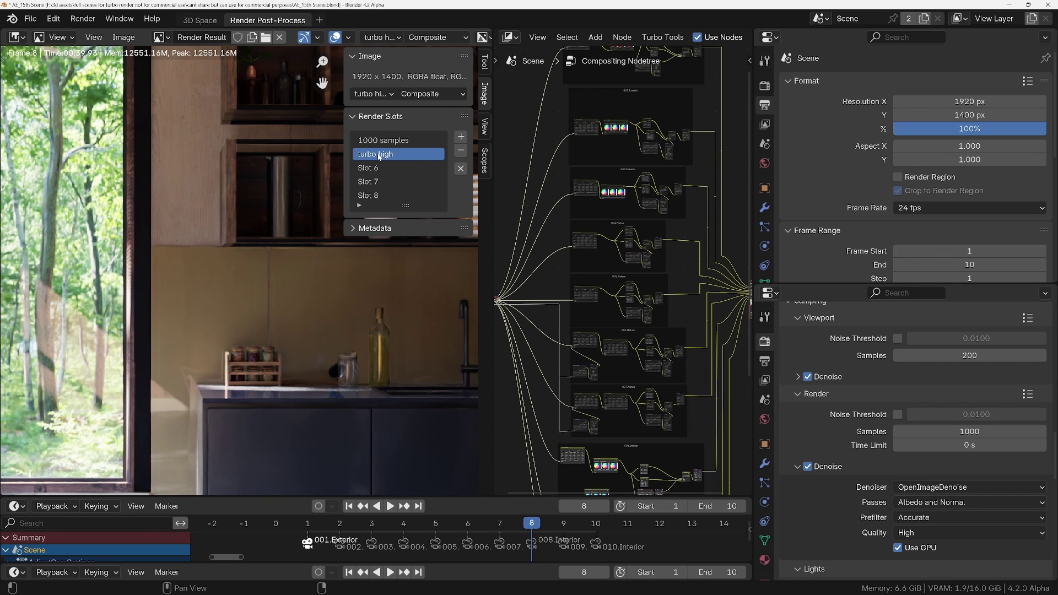
{"action": "left_click", "coordinate": [379, 143]}
{"action": "left_click", "coordinate": [383, 155]}
{"action": "left_click", "coordinate": [380, 141]}
{"action": "left_click", "coordinate": [381, 154]}
{"action": "scroll", "coordinate": [350, 353], "scroll_direction": "up", "scroll_amount": 4}
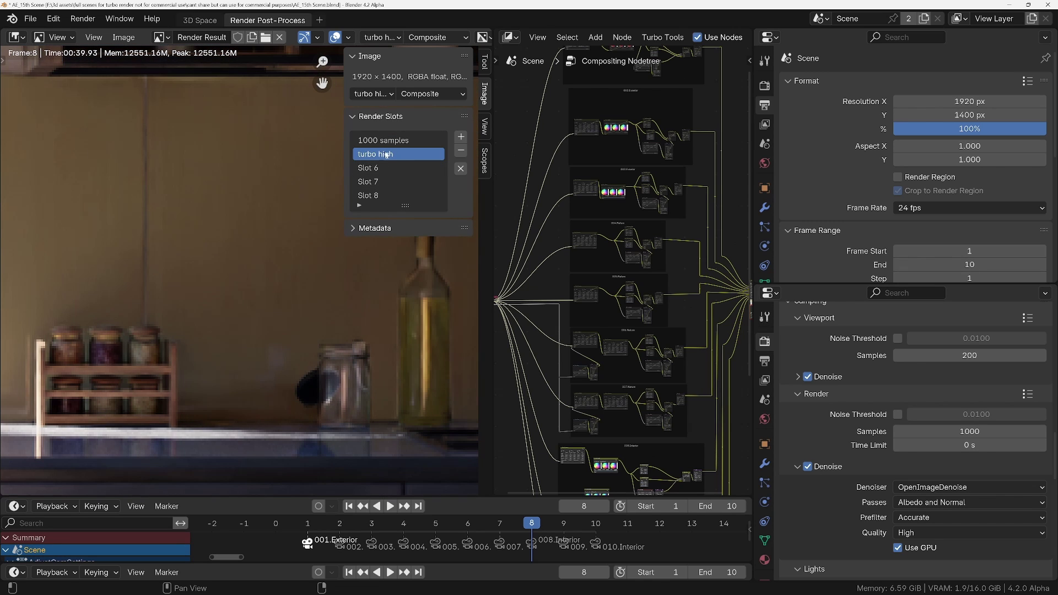
{"action": "left_click", "coordinate": [384, 142]}
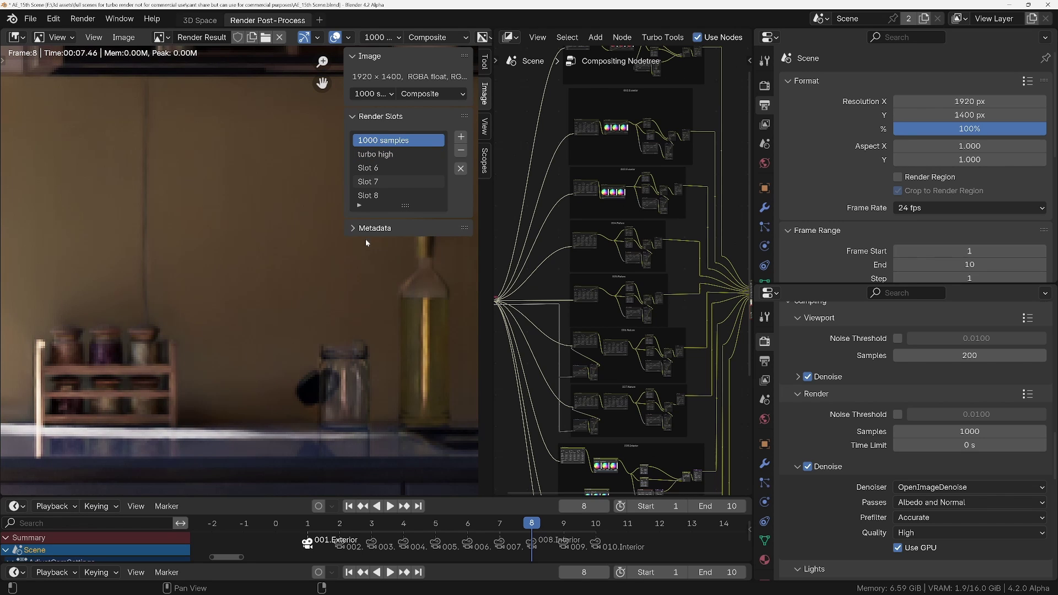
{"action": "left_click", "coordinate": [374, 156]}
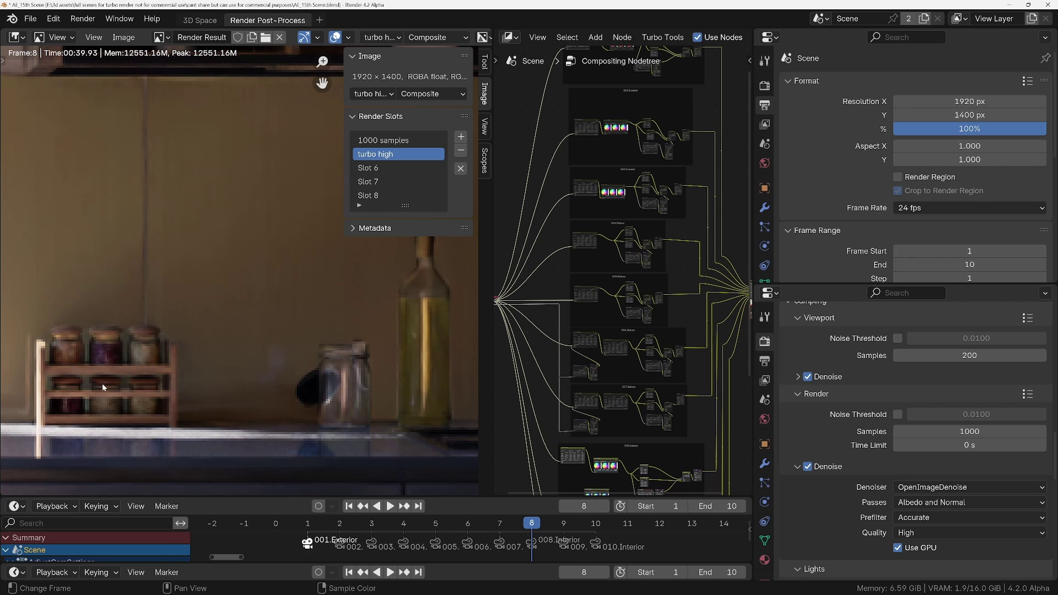
Compare '1000 samples' and 'turbo high' around the spice jar rack.
{"action": "middle_click_drag", "start_coordinate": [23, 365], "coordinate": [166, 366]}
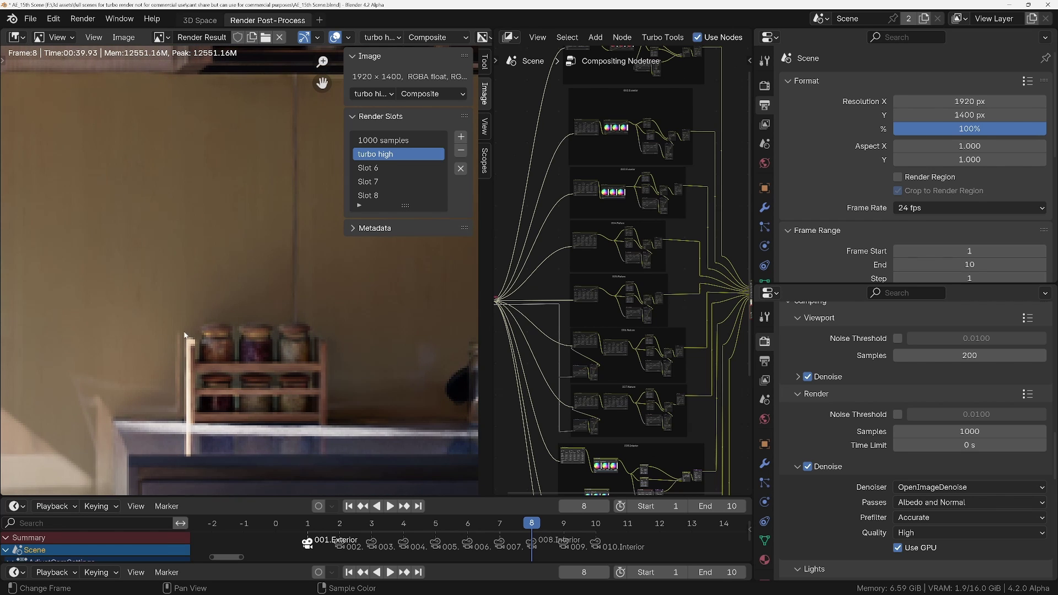
{"action": "left_click", "coordinate": [386, 142]}
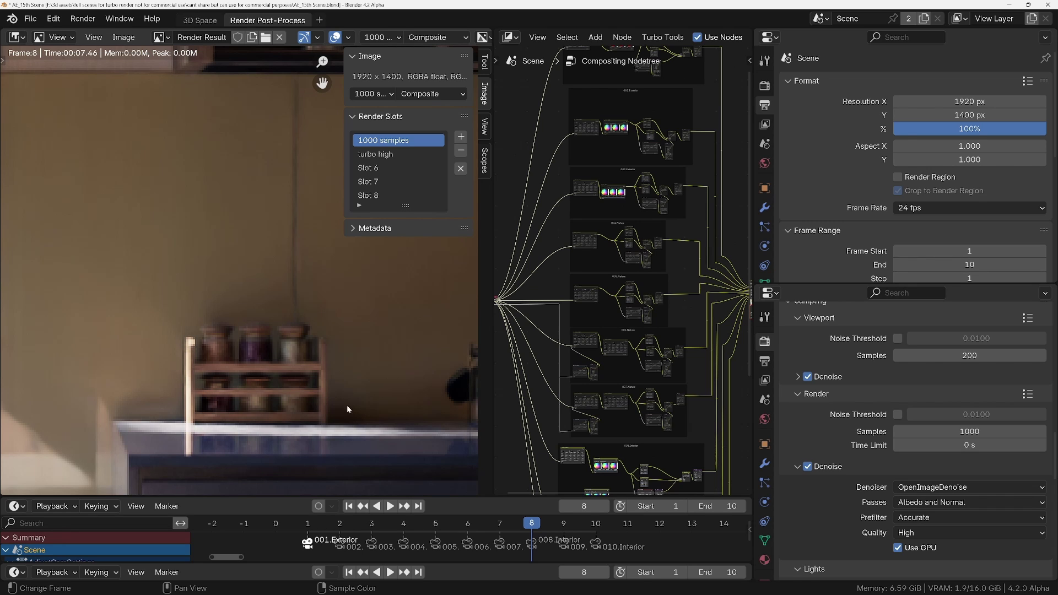
{"action": "scroll", "coordinate": [319, 393], "scroll_direction": "down", "scroll_amount": 3}
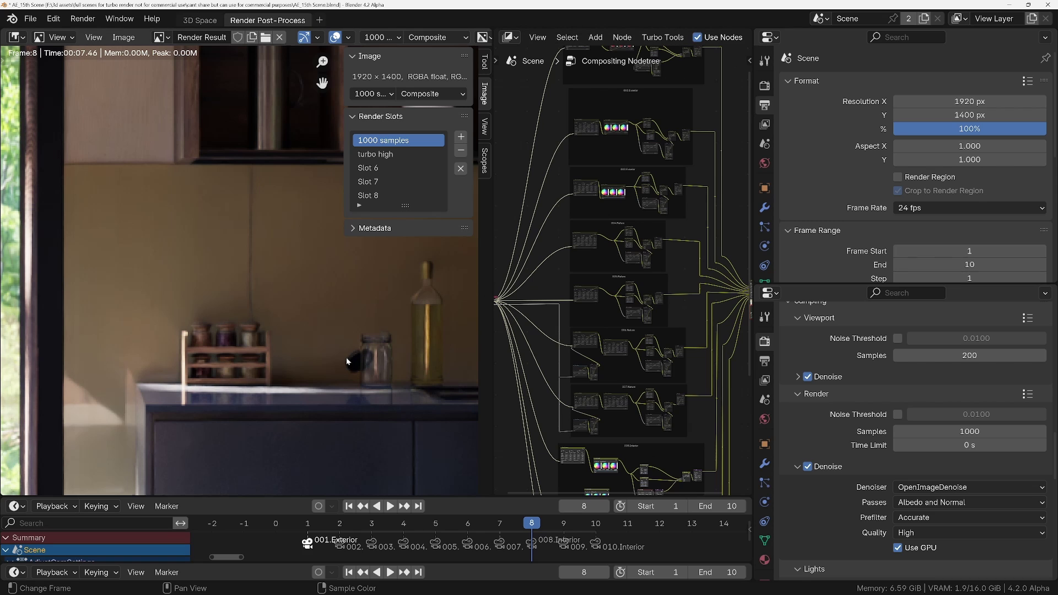
{"action": "left_click", "coordinate": [372, 155]}
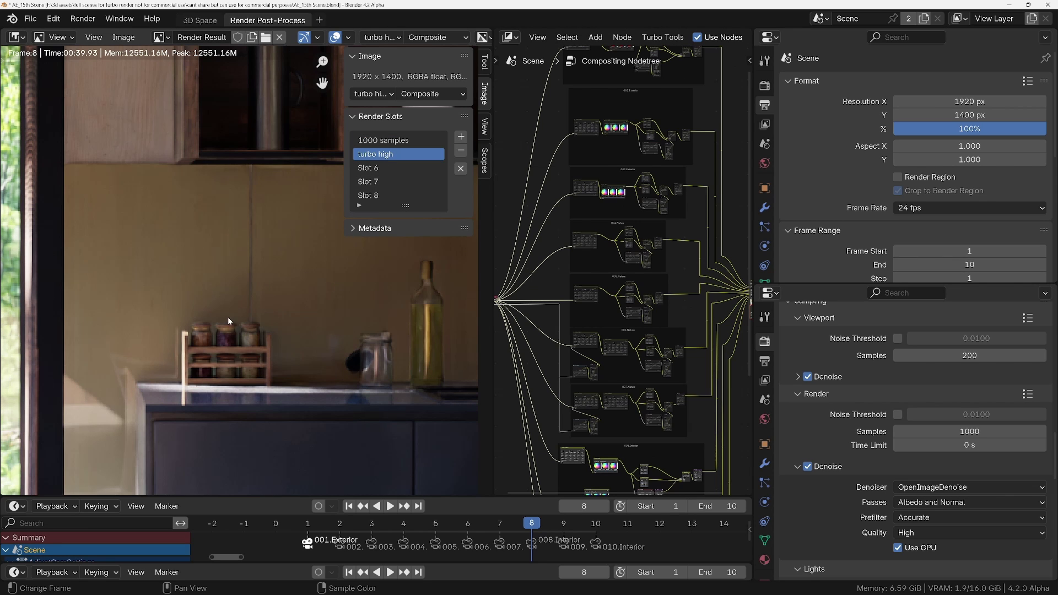
{"action": "scroll", "coordinate": [247, 351], "scroll_direction": "up", "scroll_amount": 3}
{"action": "scroll", "coordinate": [247, 353], "scroll_direction": "up", "scroll_amount": 1}
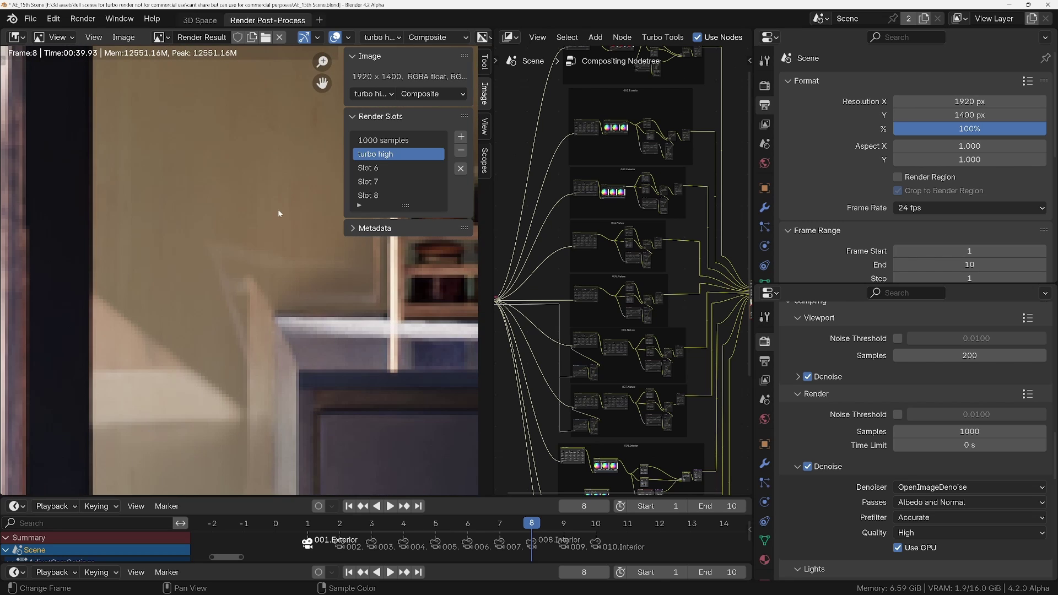
{"action": "left_click", "coordinate": [380, 140]}
{"action": "left_click", "coordinate": [377, 155]}
Pan the 'turbo high' render over to the stove corner.
{"action": "key", "text": "j"}
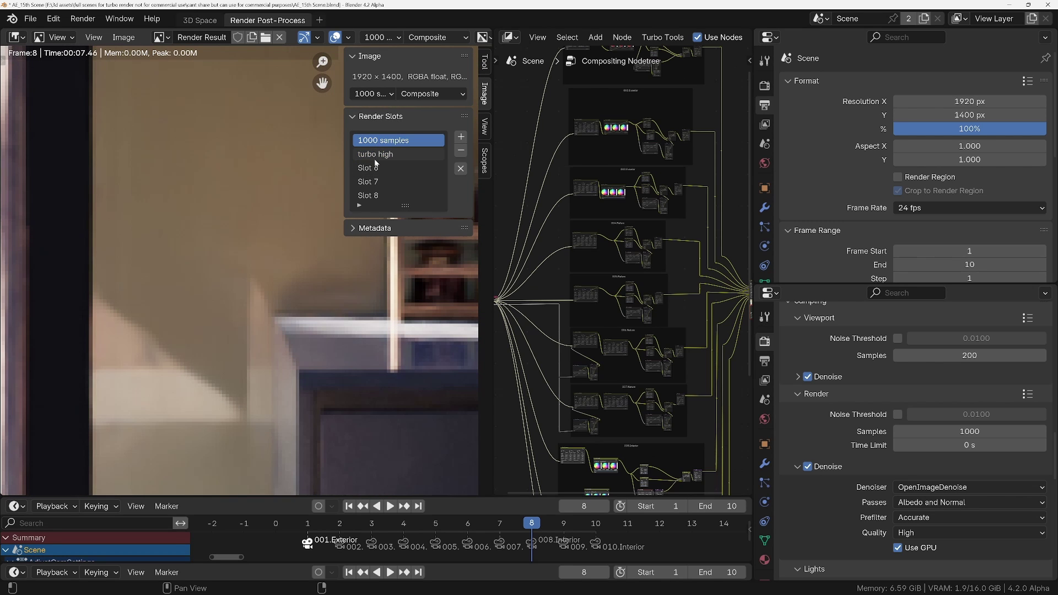
{"action": "left_click", "coordinate": [375, 157]}
{"action": "scroll", "coordinate": [271, 319], "scroll_direction": "down", "scroll_amount": 6}
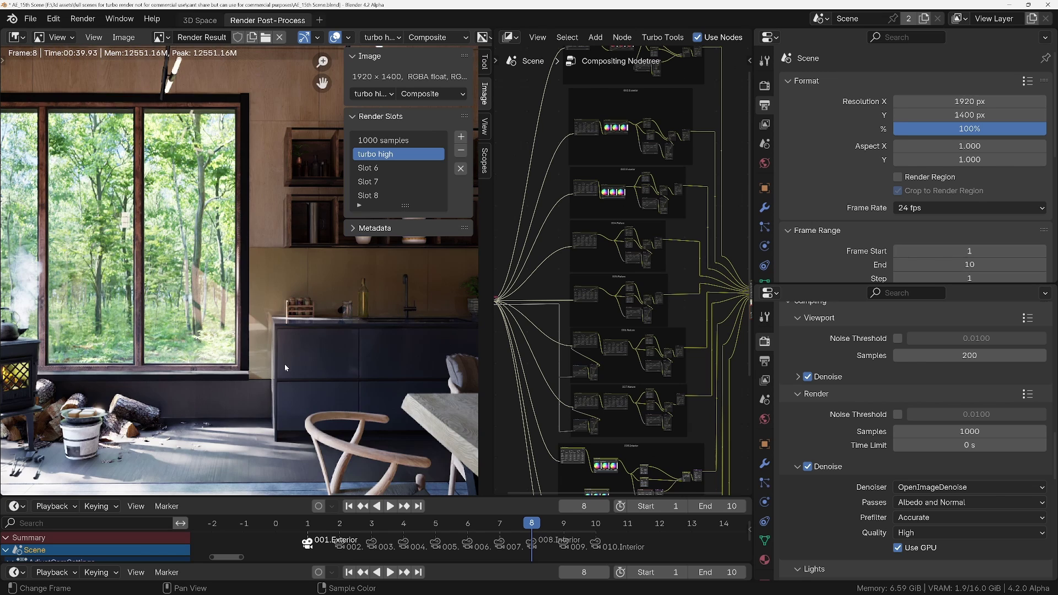
{"action": "middle_click_drag", "start_coordinate": [284, 364], "coordinate": [326, 363]}
{"action": "scroll", "coordinate": [327, 363], "scroll_direction": "up", "scroll_amount": 2}
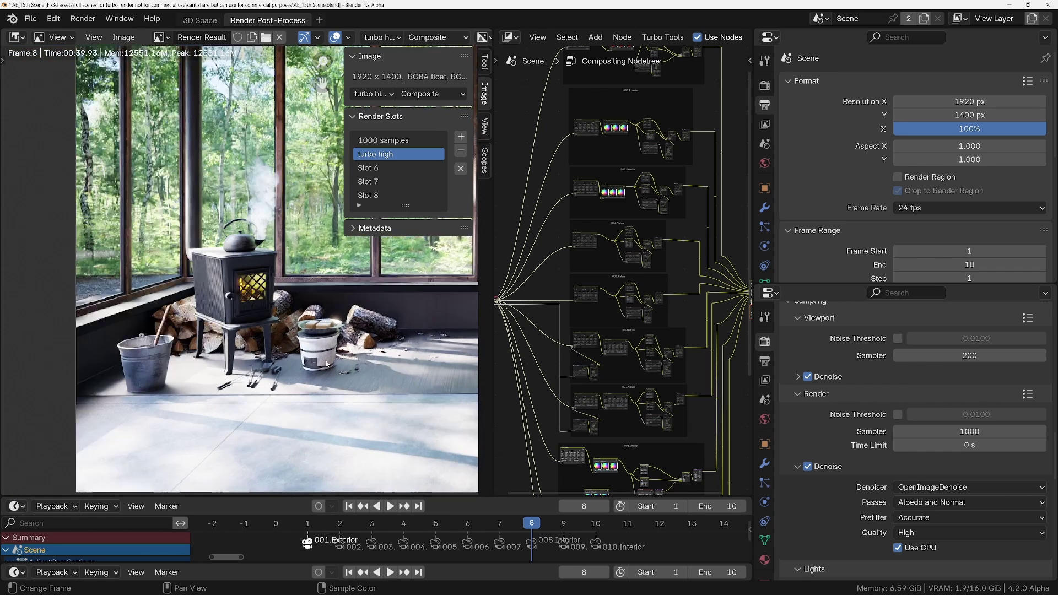
{"action": "scroll", "coordinate": [326, 363], "scroll_direction": "up", "scroll_amount": 5}
{"action": "scroll", "coordinate": [326, 372], "scroll_direction": "up", "scroll_amount": 1}
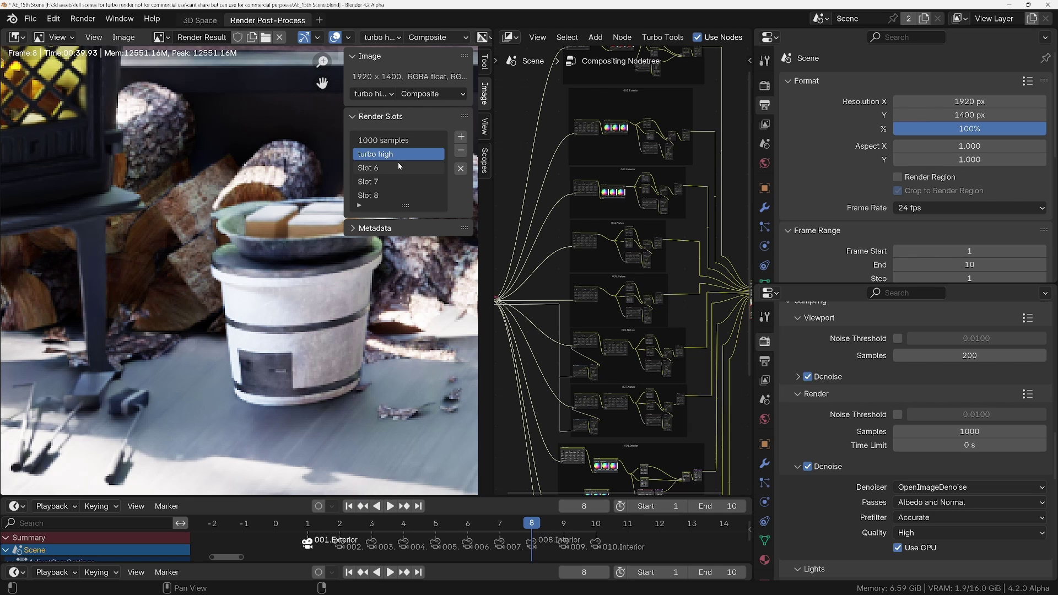
Flip repeatedly between '1000 samples' and 'turbo high' on the stove corner.
{"action": "left_click", "coordinate": [373, 146]}
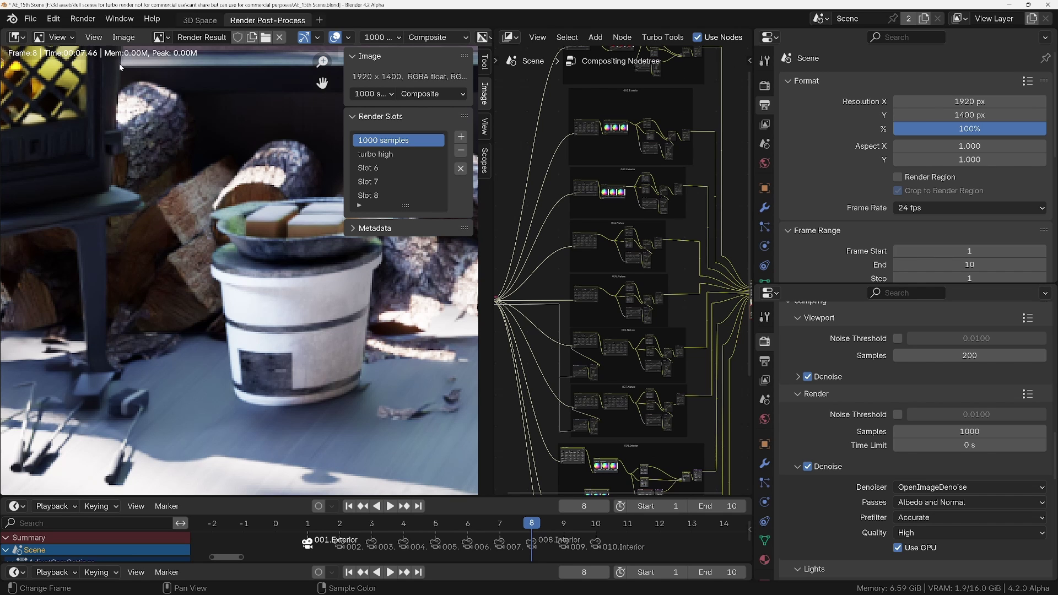
{"action": "left_click", "coordinate": [375, 154]}
{"action": "key", "text": "Up"}
{"action": "key", "text": "Down"}
{"action": "key", "text": "Up"}
{"action": "key", "text": "Down"}
{"action": "key", "text": "Up"}
{"action": "key", "text": "j"}
{"action": "key", "text": "j"}
{"action": "key", "text": "j"}
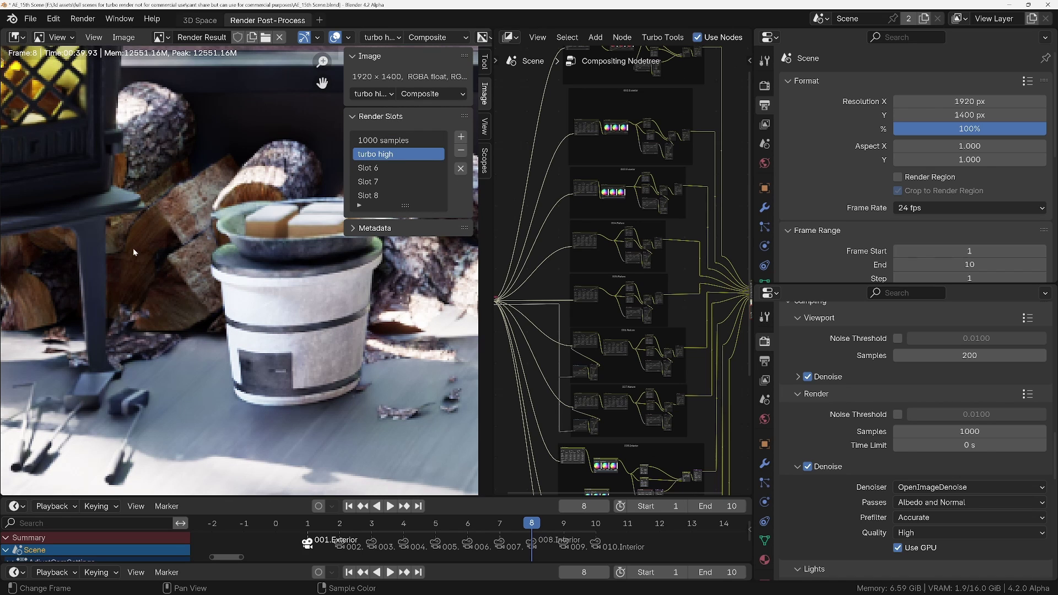
{"action": "scroll", "coordinate": [899, 435], "scroll_direction": "down", "scroll_amount": 10}
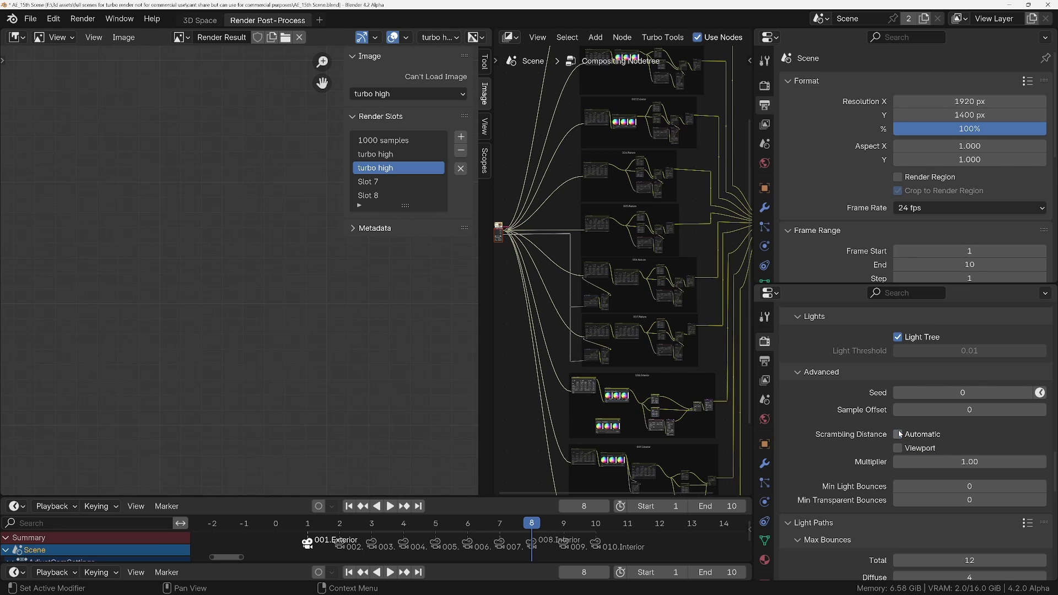
Turn off automatic scrambling distance and Light Tree, then render the frame with F12.
{"action": "left_click", "coordinate": [898, 435]}
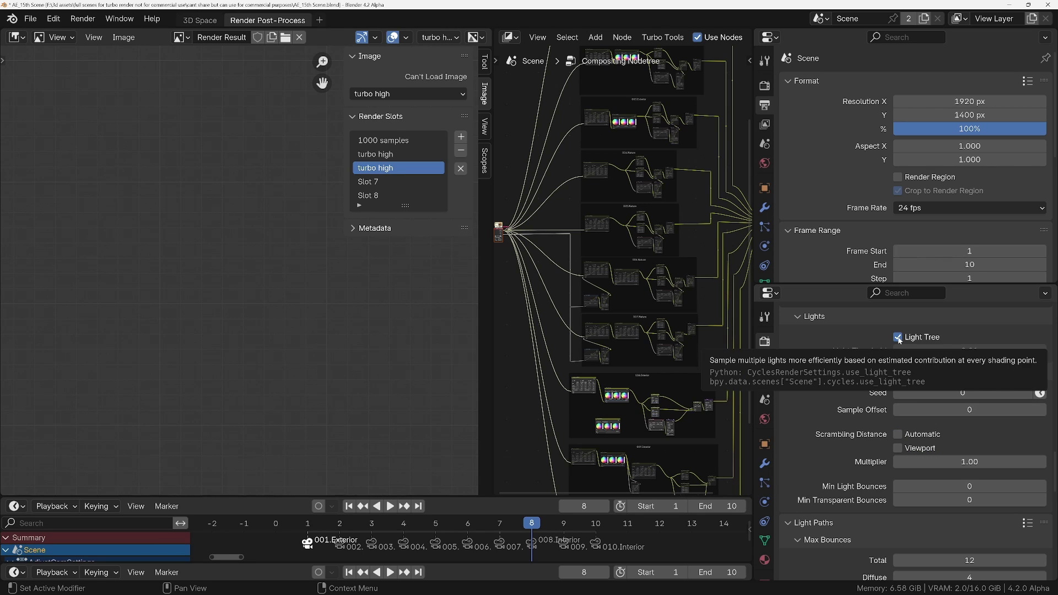
{"action": "left_click", "coordinate": [898, 337]}
{"action": "key", "text": "F12"}
{"action": "scroll", "coordinate": [897, 463], "scroll_direction": "up", "scroll_amount": 1}
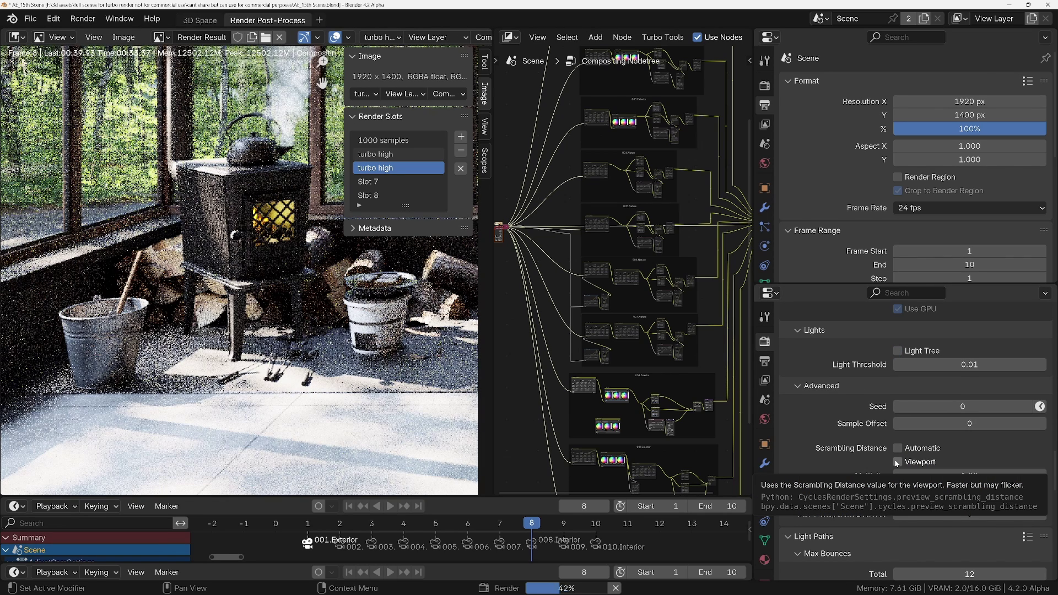
{"action": "scroll", "coordinate": [897, 463], "scroll_direction": "down", "scroll_amount": 1}
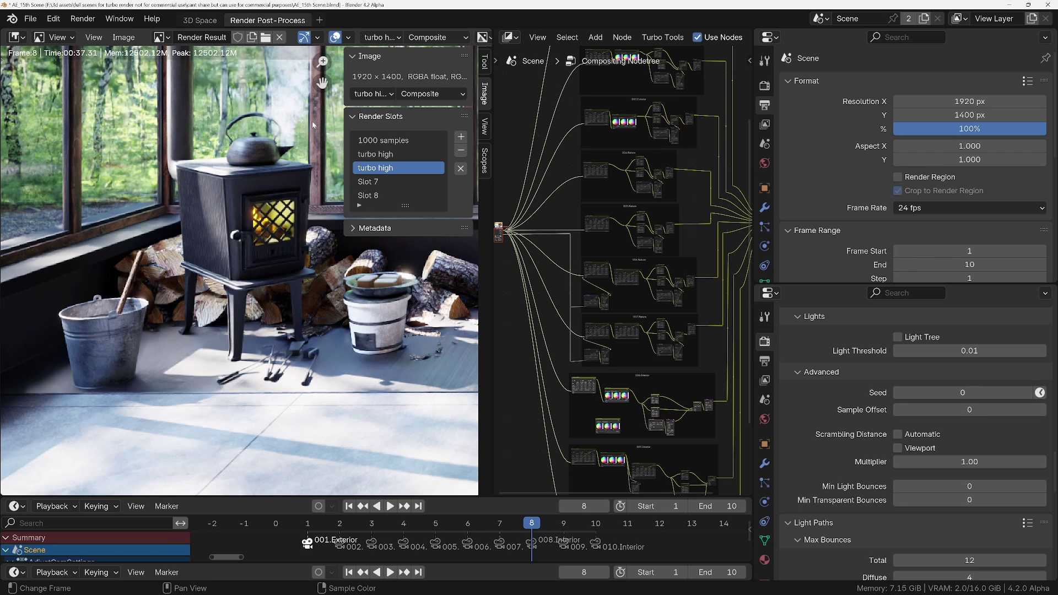
Compare the new light-tree-off render with '1000 samples' and the earlier 'turbo high'.
{"action": "left_click", "coordinate": [373, 141]}
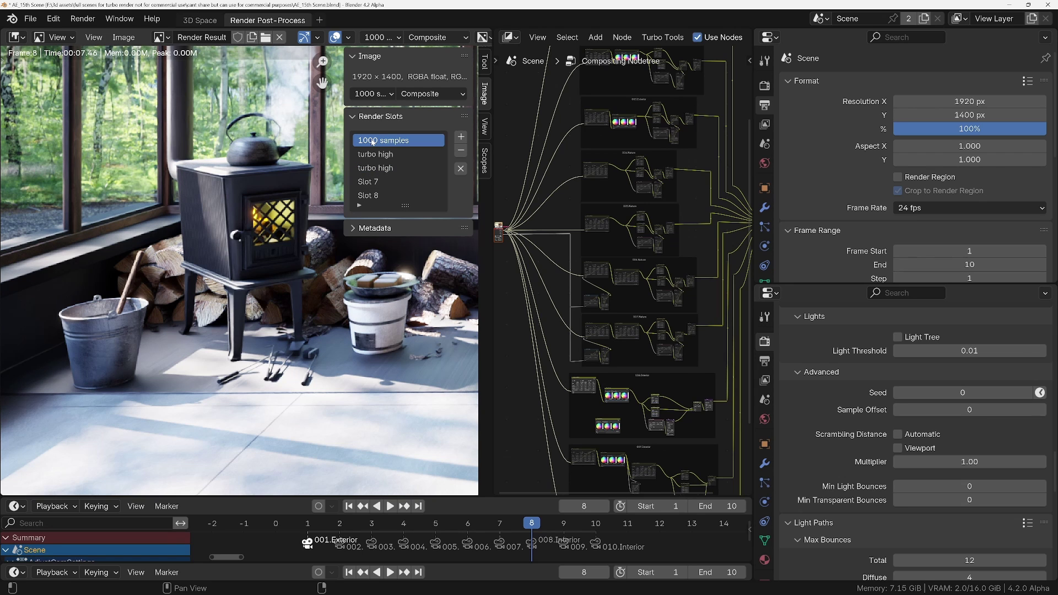
{"action": "left_click", "coordinate": [380, 169]}
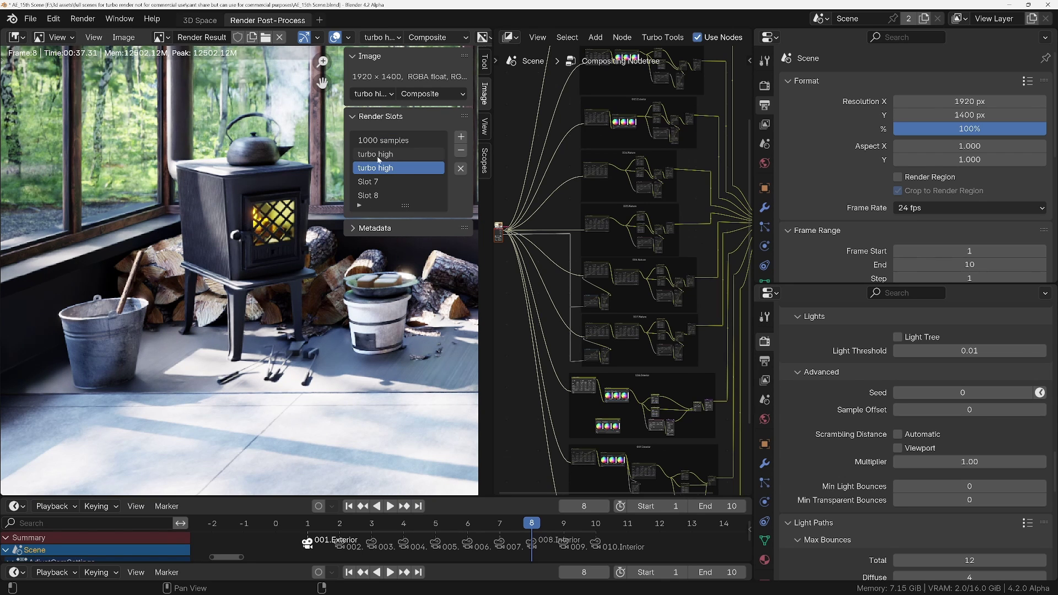
{"action": "left_click", "coordinate": [382, 155]}
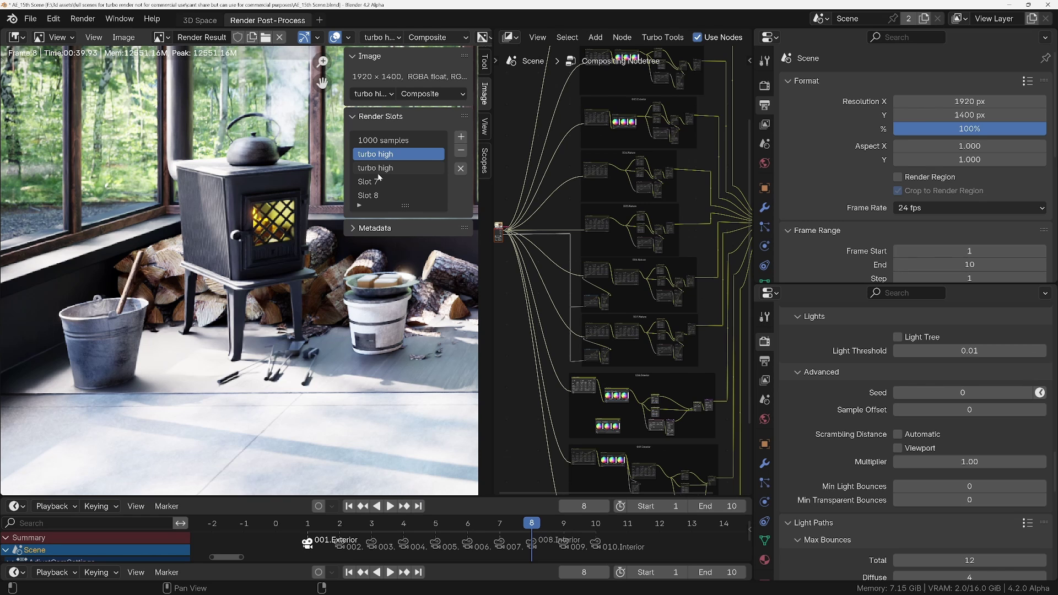
Maximize the image editor and pan the render onto the kitchen and dining table.
{"action": "key", "text": "ctrl+space"}
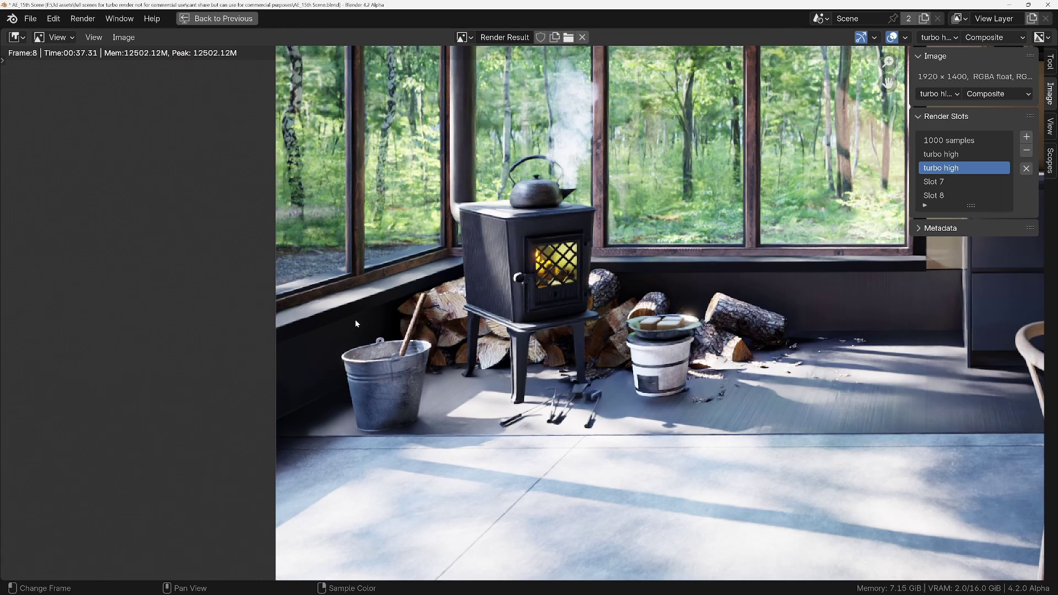
{"action": "scroll", "coordinate": [488, 318], "scroll_direction": "up", "scroll_amount": 1}
{"action": "middle_click_drag", "start_coordinate": [488, 318], "coordinate": [279, 318]}
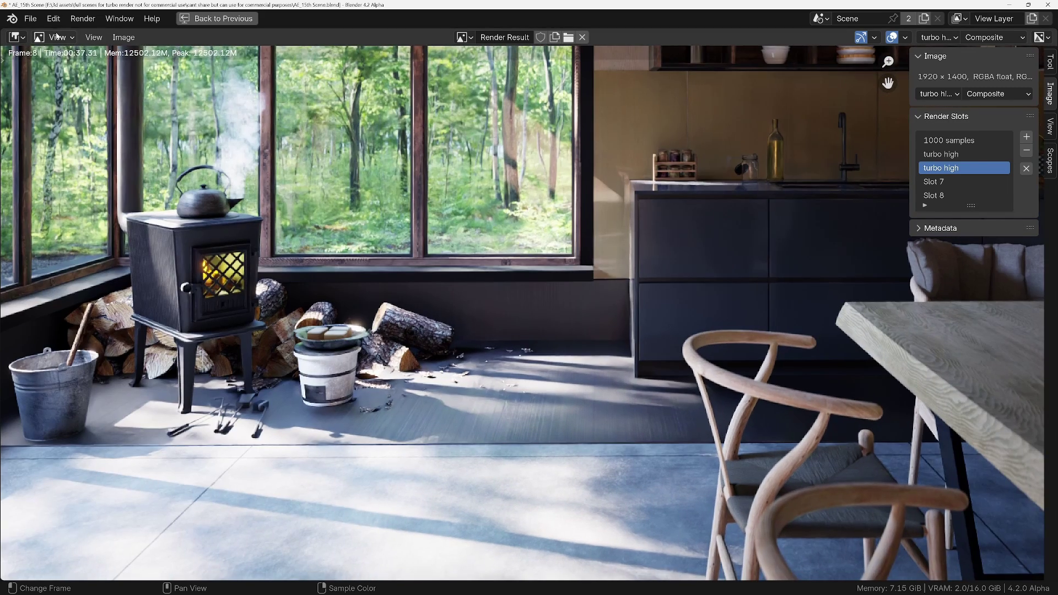
{"action": "scroll", "coordinate": [616, 295], "scroll_direction": "up", "scroll_amount": 4}
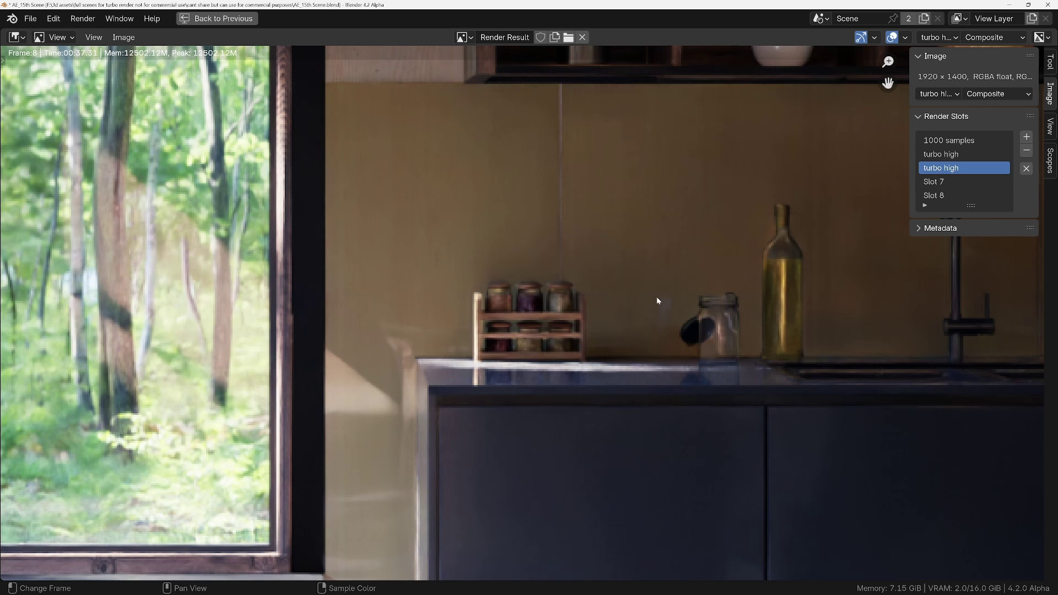
Compare the '1000 samples' render against the latest 'turbo high' render.
{"action": "left_click", "coordinate": [947, 142]}
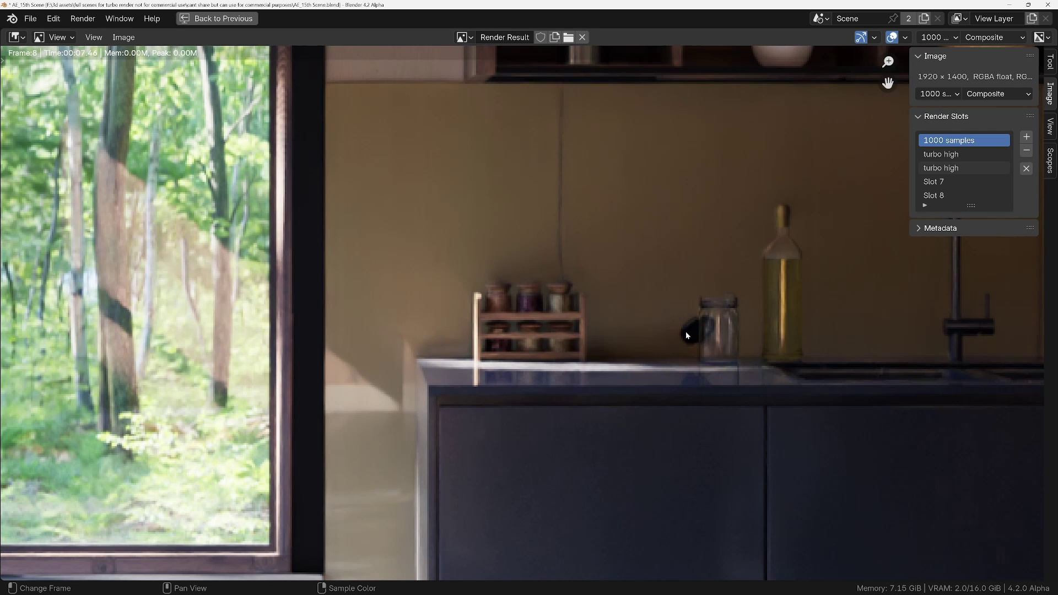
{"action": "scroll", "coordinate": [824, 251], "scroll_direction": "down", "scroll_amount": 3}
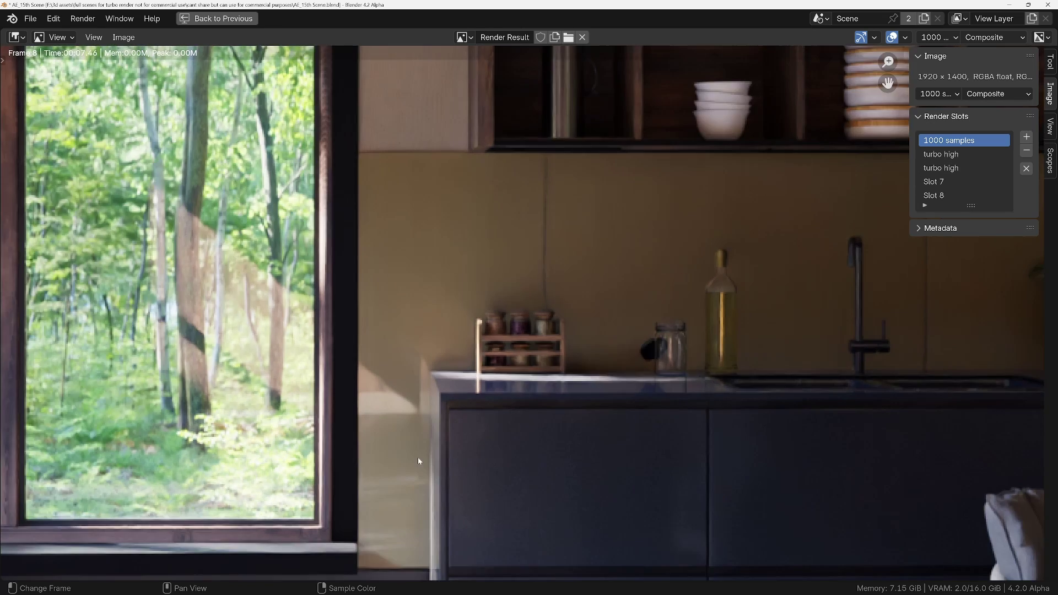
{"action": "scroll", "coordinate": [623, 437], "scroll_direction": "up", "scroll_amount": 5}
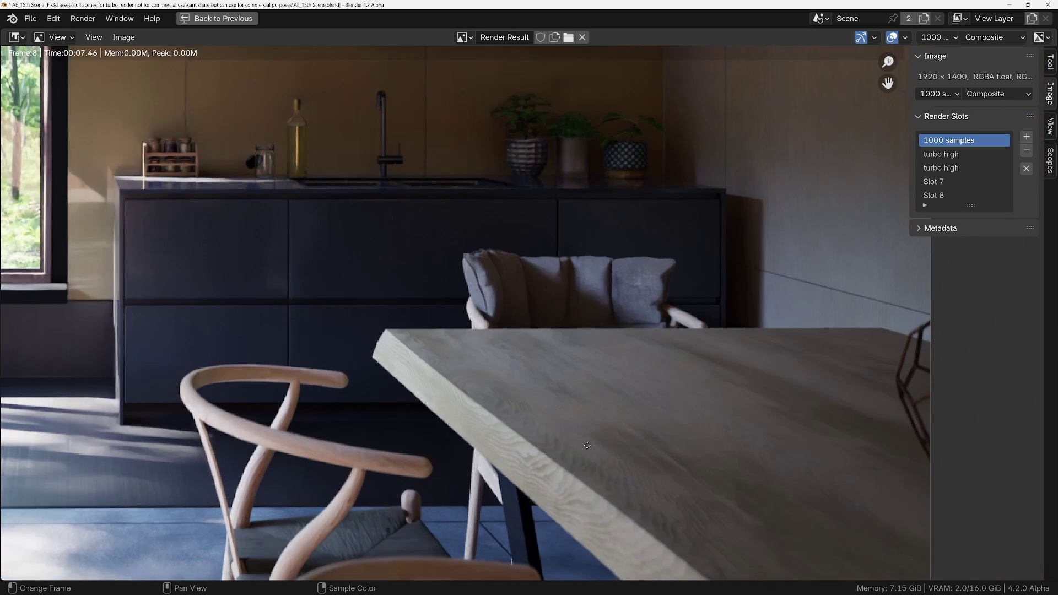
{"action": "scroll", "coordinate": [565, 419], "scroll_direction": "up", "scroll_amount": 1}
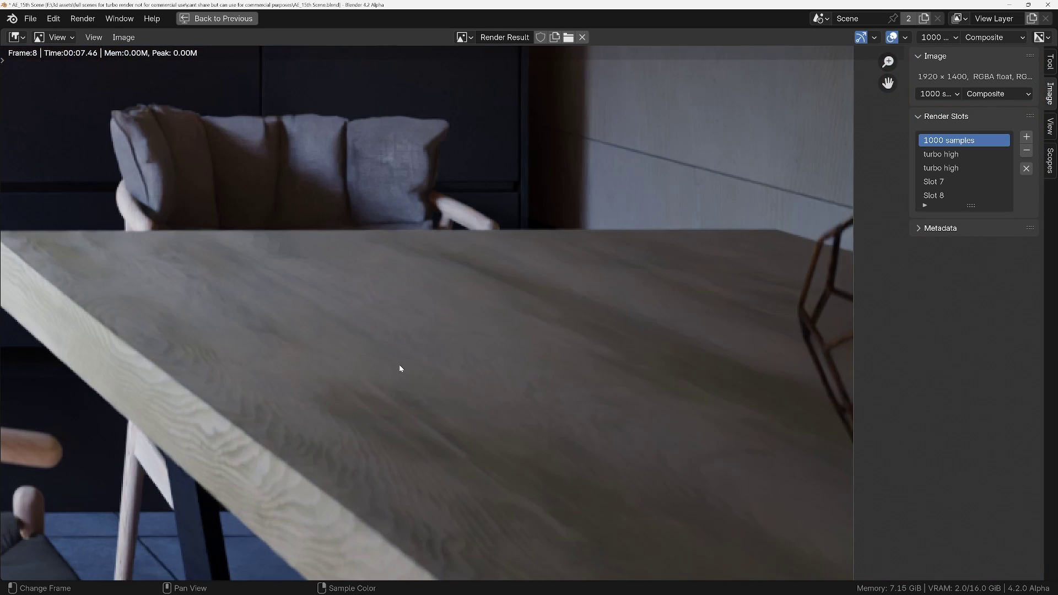
{"action": "scroll", "coordinate": [400, 368], "scroll_direction": "down", "scroll_amount": 2}
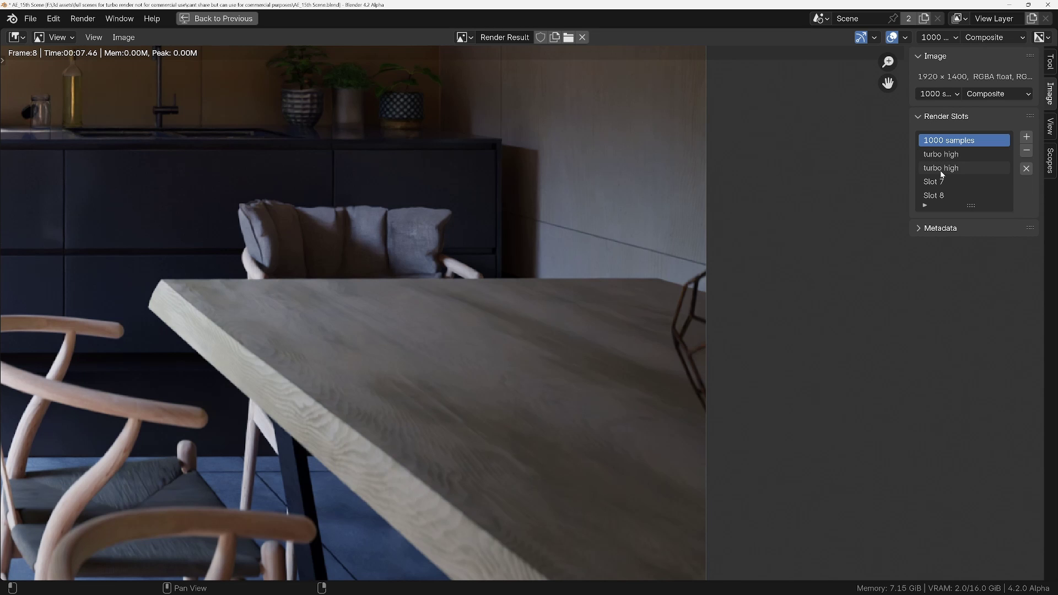
{"action": "left_click", "coordinate": [941, 172]}
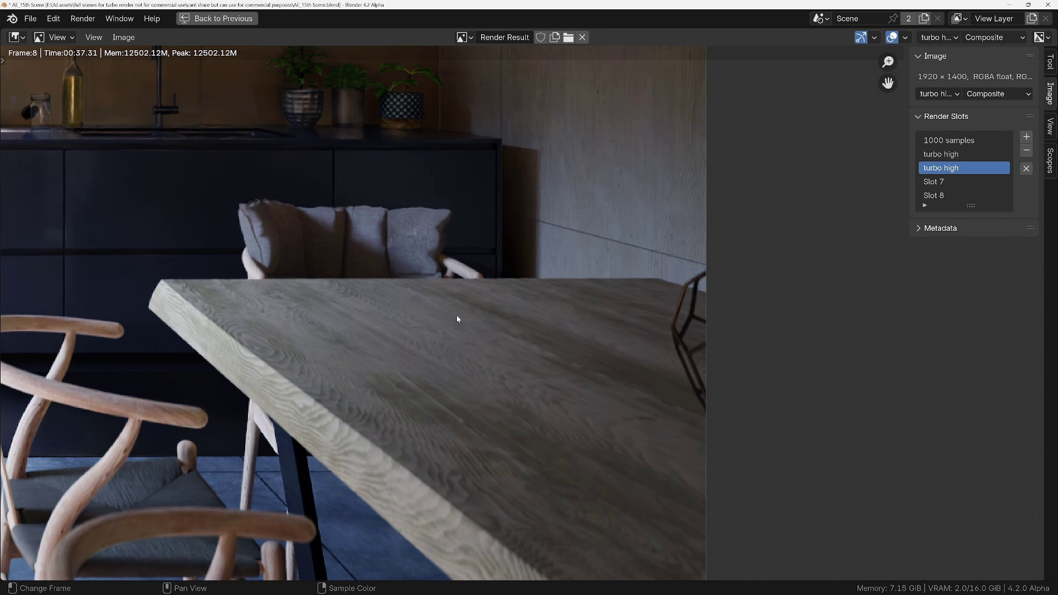
{"action": "middle_click_drag", "start_coordinate": [581, 313], "coordinate": [499, 450]}
{"action": "scroll", "coordinate": [327, 417], "scroll_direction": "up", "scroll_amount": 4}
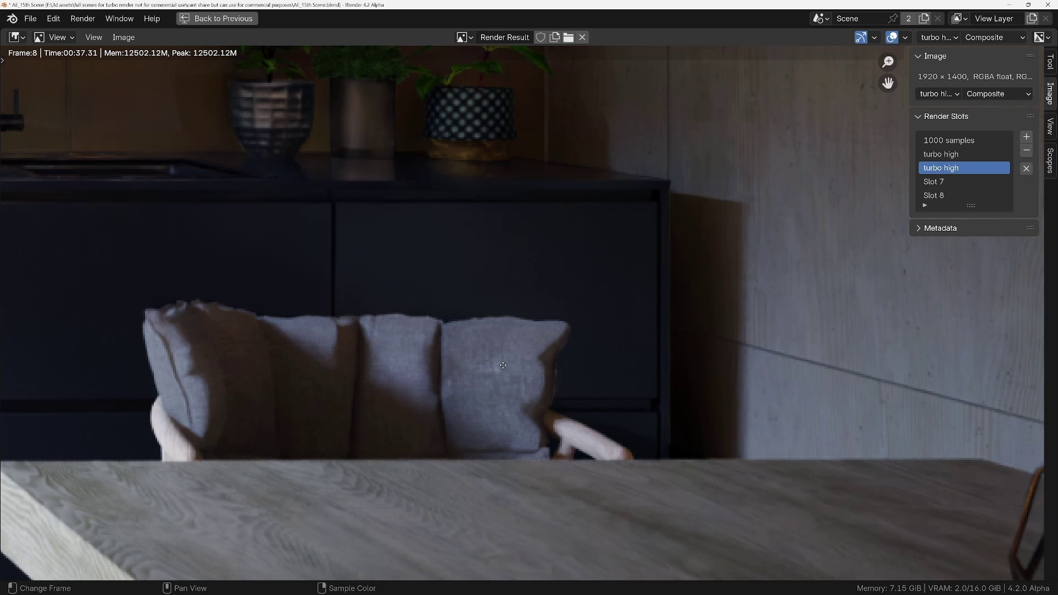
{"action": "middle_click_drag", "start_coordinate": [503, 365], "coordinate": [528, 359]}
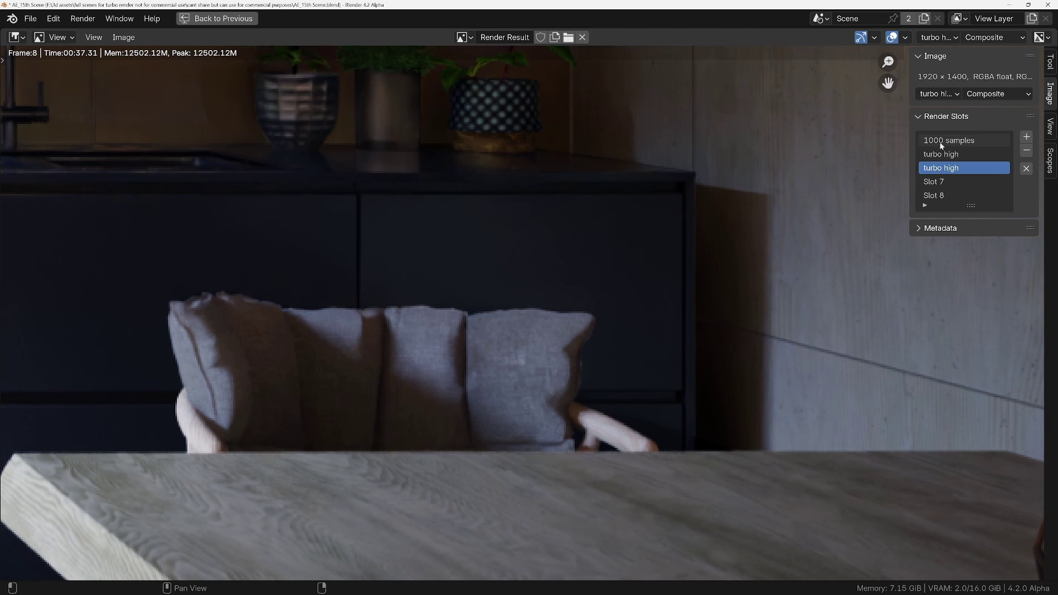
{"action": "left_click", "coordinate": [943, 141]}
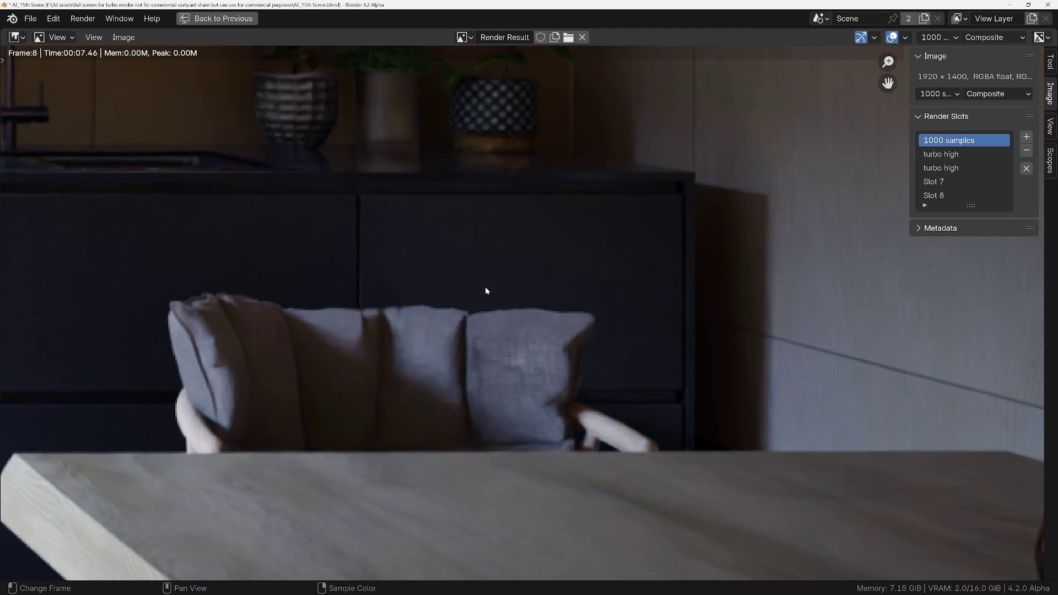
{"action": "scroll", "coordinate": [420, 325], "scroll_direction": "up", "scroll_amount": 2}
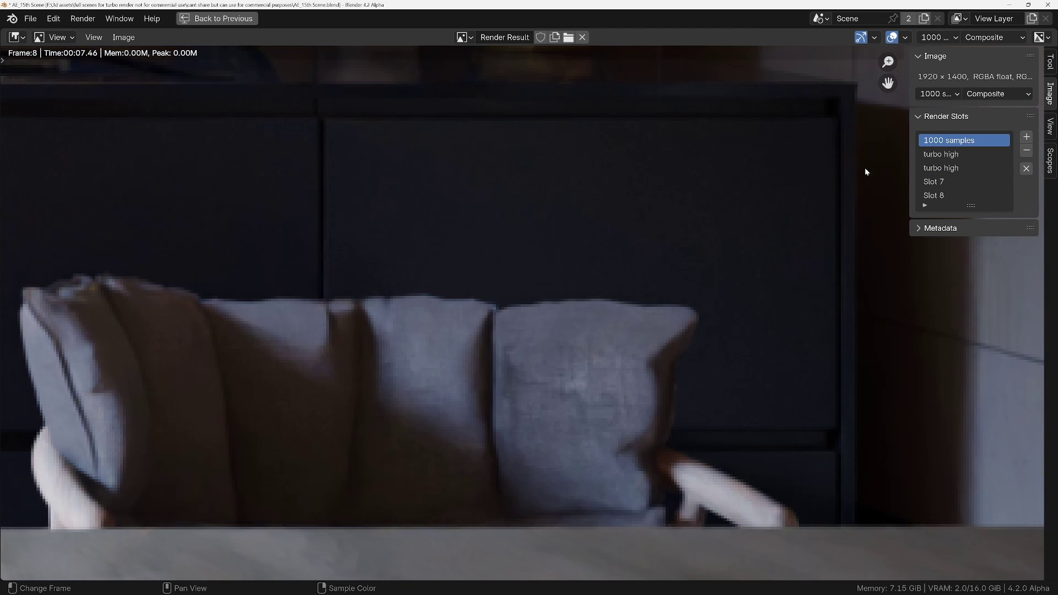
{"action": "left_click", "coordinate": [943, 168]}
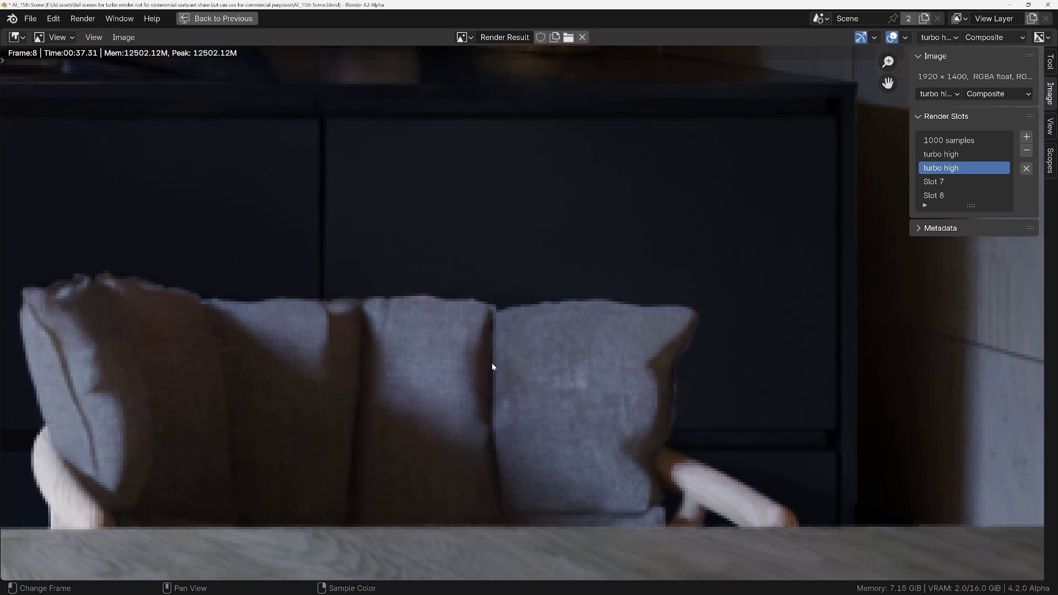
{"action": "scroll", "coordinate": [492, 367], "scroll_direction": "down", "scroll_amount": 3}
{"action": "scroll", "coordinate": [680, 259], "scroll_direction": "up", "scroll_amount": 2}
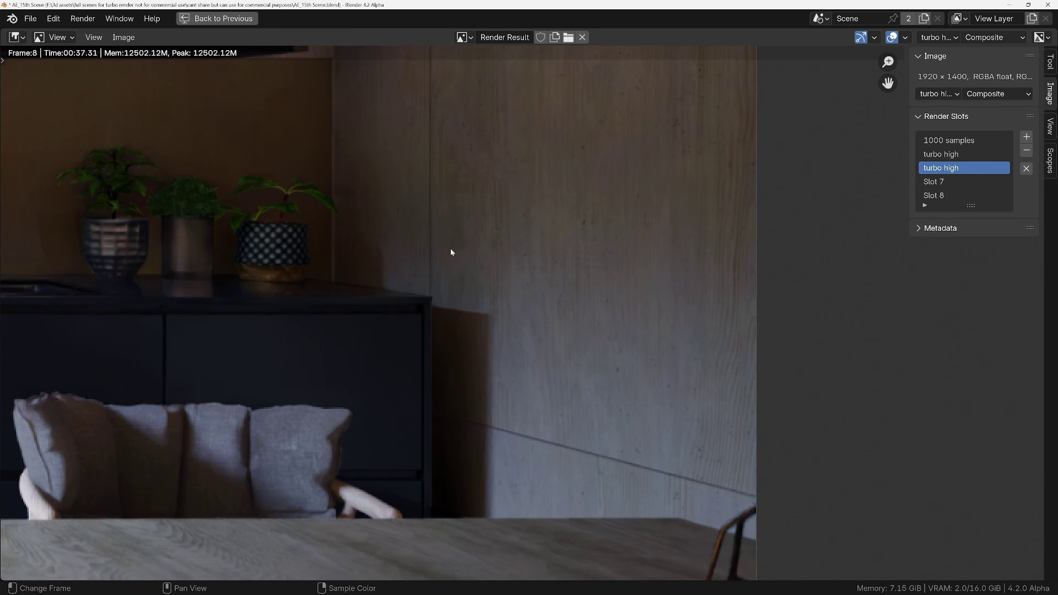
{"action": "scroll", "coordinate": [666, 278], "scroll_direction": "up", "scroll_amount": 1}
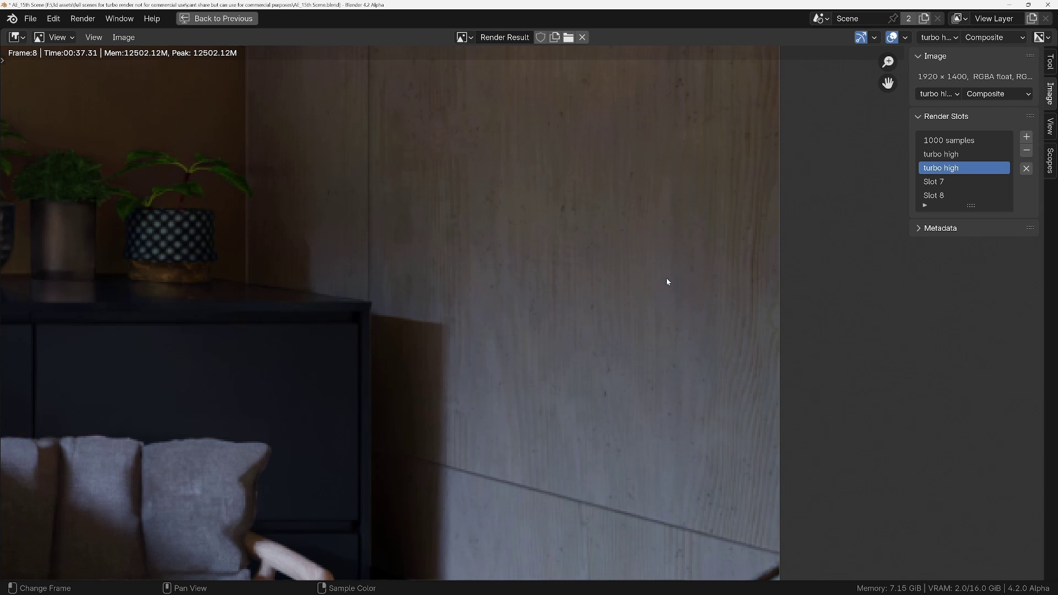
{"action": "left_click", "coordinate": [950, 143]}
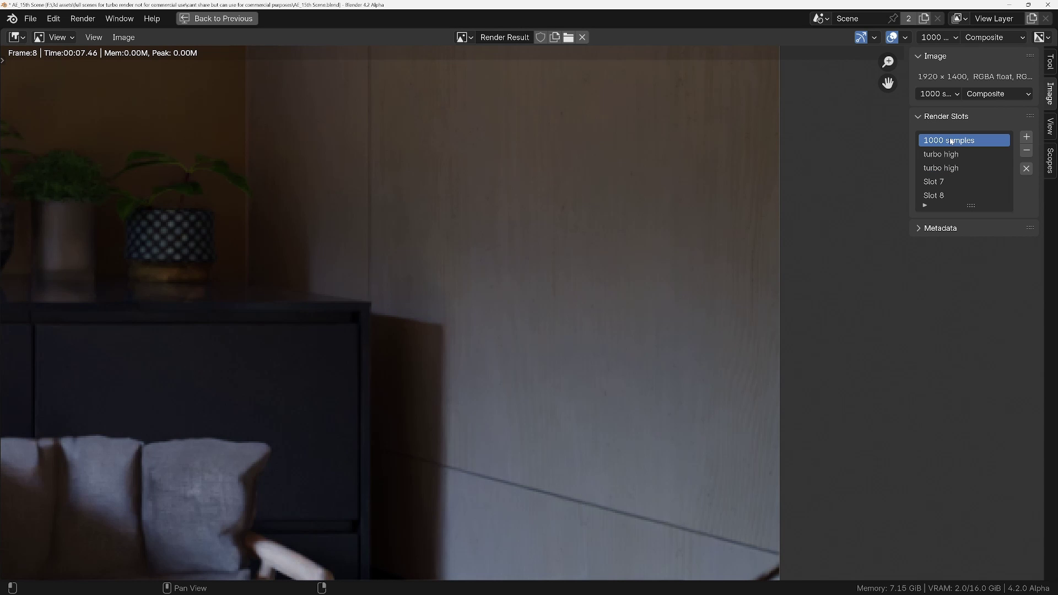
{"action": "left_click", "coordinate": [948, 169]}
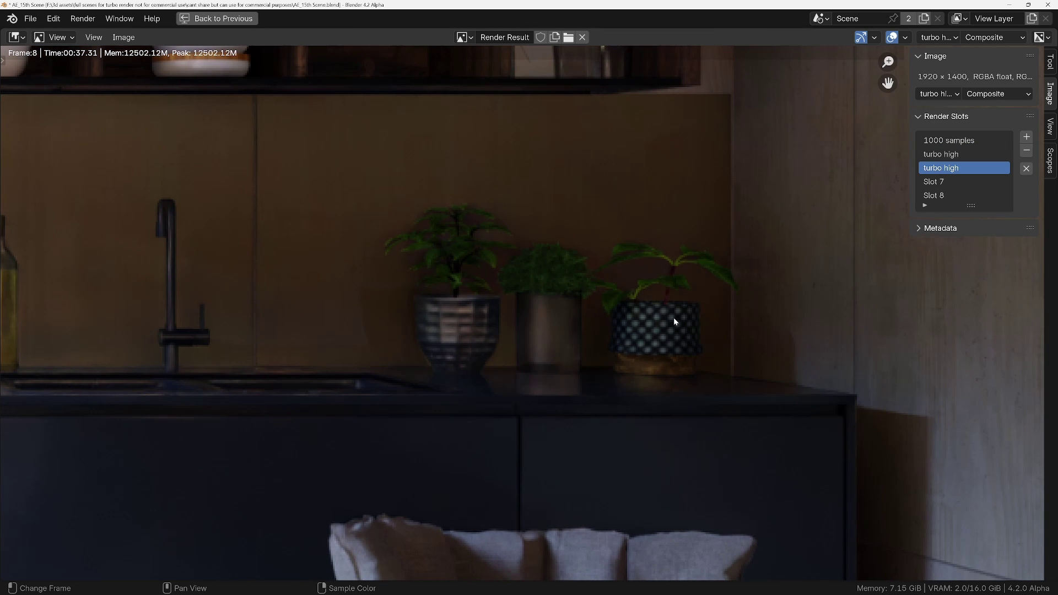
{"action": "scroll", "coordinate": [671, 311], "scroll_direction": "up", "scroll_amount": 3}
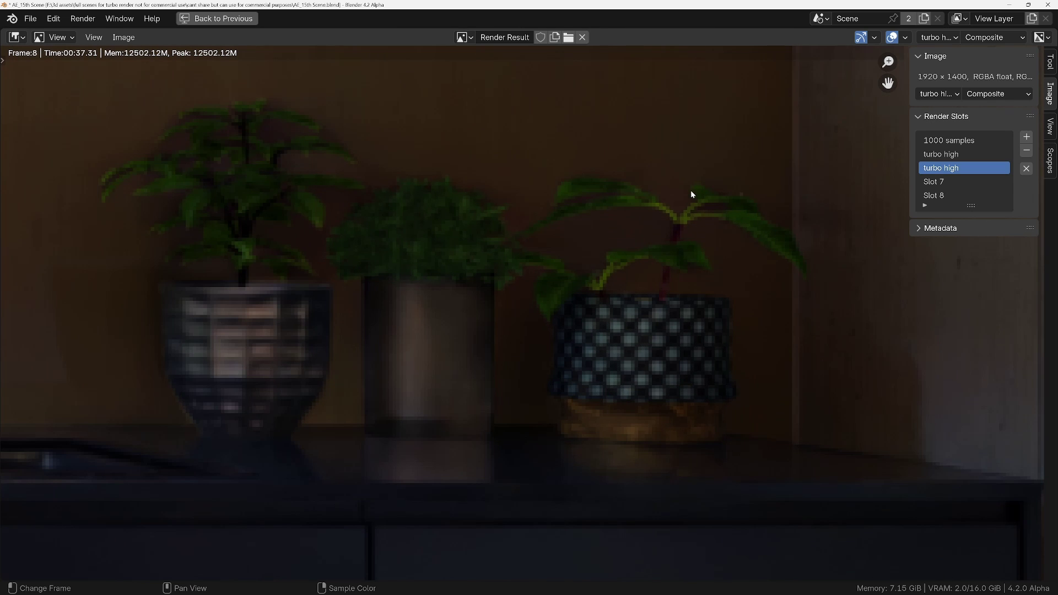
{"action": "scroll", "coordinate": [687, 195], "scroll_direction": "down", "scroll_amount": 1}
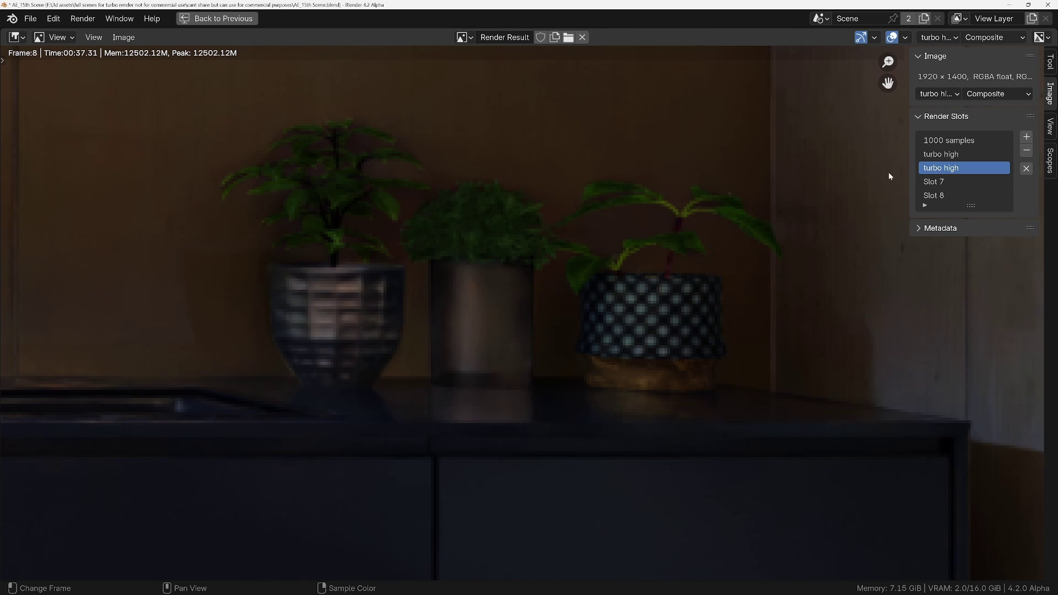
{"action": "left_click", "coordinate": [948, 141]}
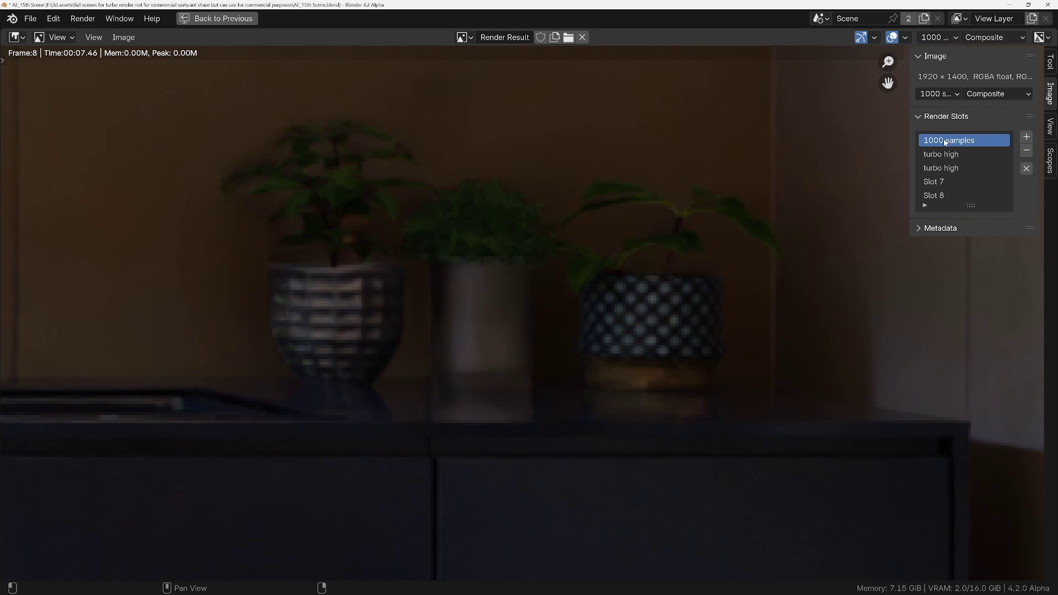
{"action": "left_click", "coordinate": [937, 154]}
{"action": "left_click", "coordinate": [948, 141]}
{"action": "left_click", "coordinate": [936, 169]}
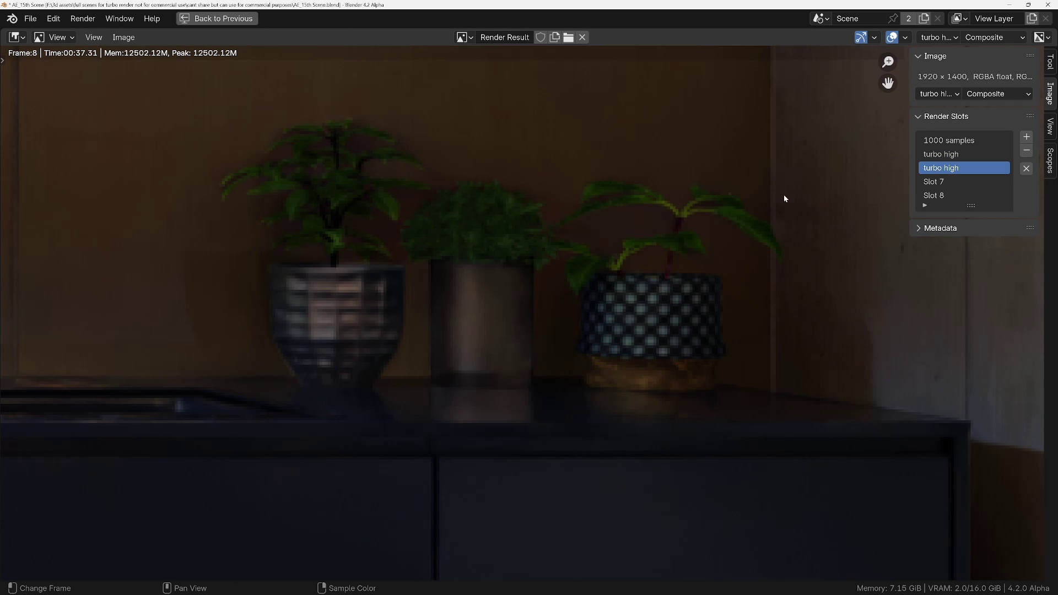
{"action": "left_click", "coordinate": [970, 142]}
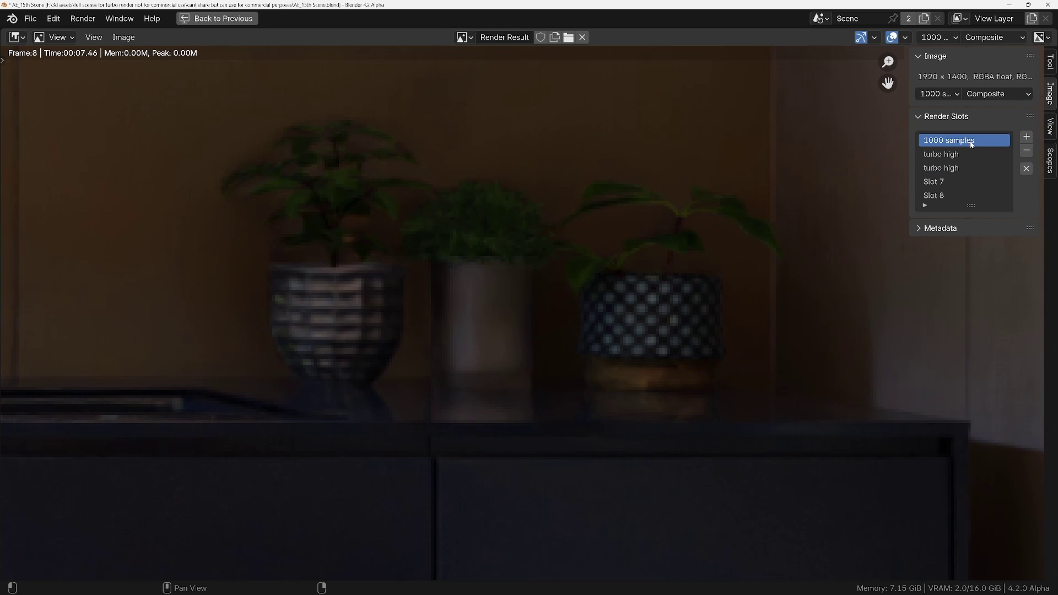
{"action": "left_click", "coordinate": [952, 174]}
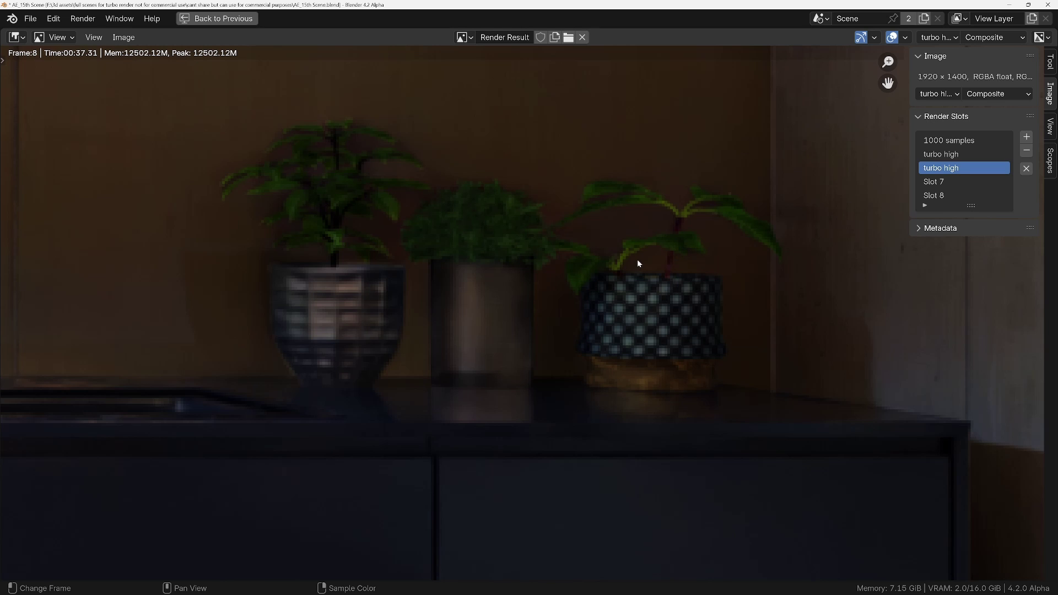
{"action": "scroll", "coordinate": [637, 260], "scroll_direction": "down", "scroll_amount": 5}
{"action": "scroll", "coordinate": [517, 237], "scroll_direction": "up", "scroll_amount": 1}
{"action": "scroll", "coordinate": [514, 302], "scroll_direction": "up", "scroll_amount": 1}
{"action": "middle_click_drag", "start_coordinate": [514, 302], "coordinate": [580, 408]}
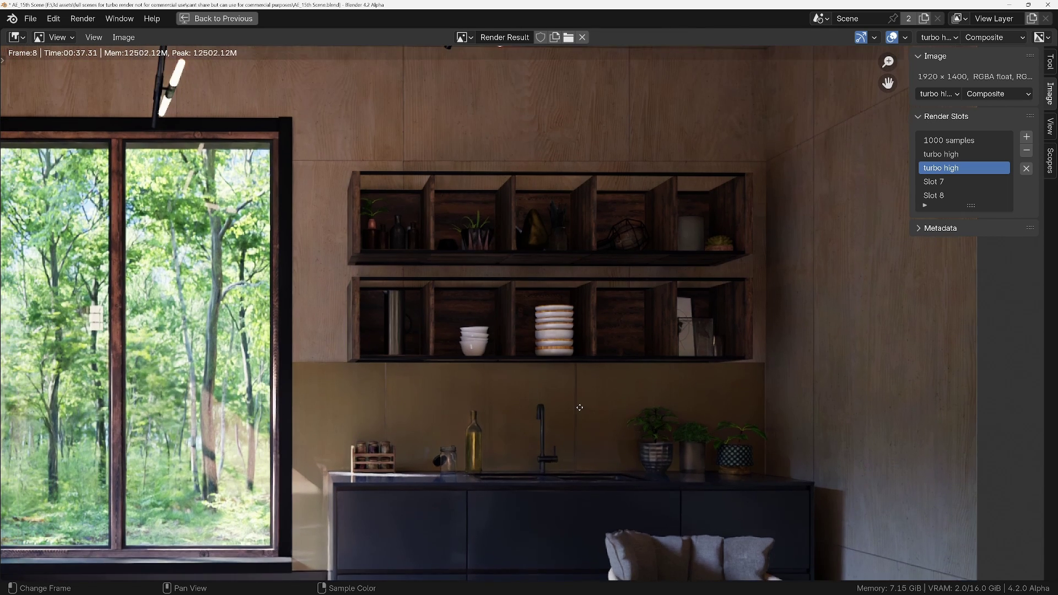
{"action": "scroll", "coordinate": [461, 300], "scroll_direction": "up", "scroll_amount": 5}
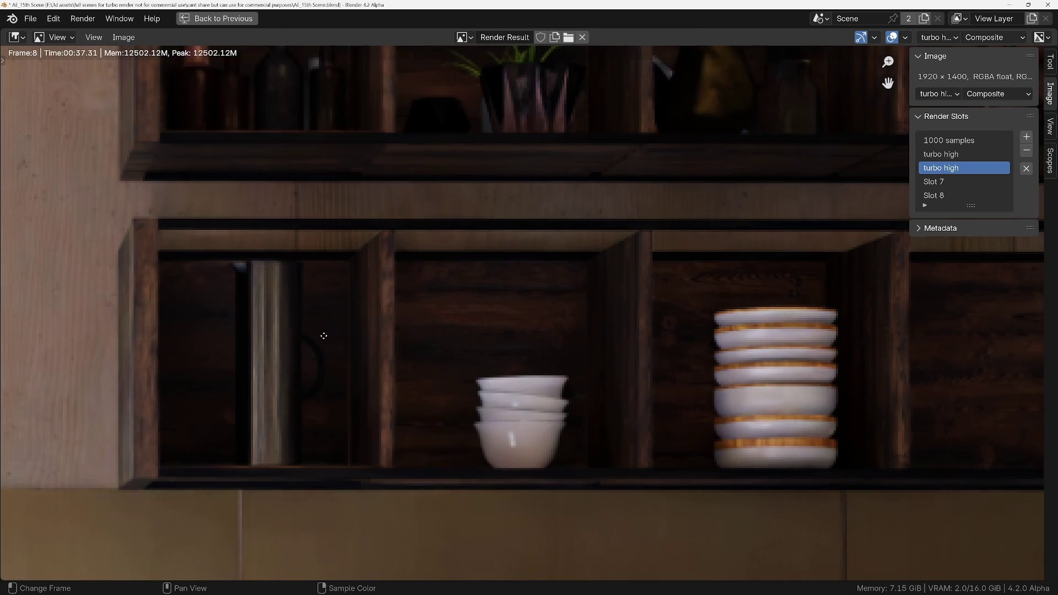
{"action": "left_click", "coordinate": [931, 141]}
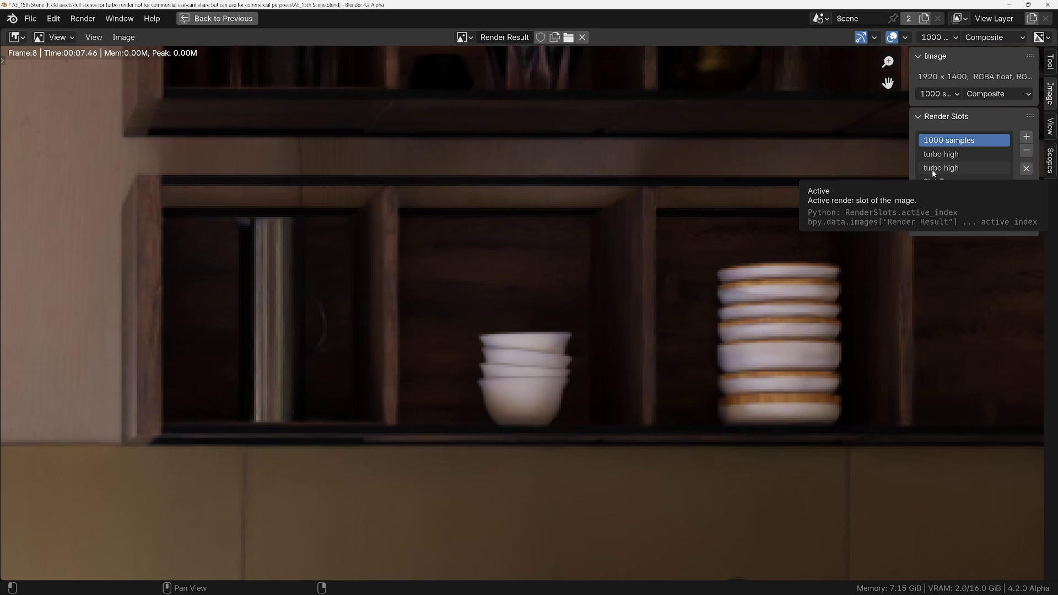
{"action": "left_click", "coordinate": [933, 168]}
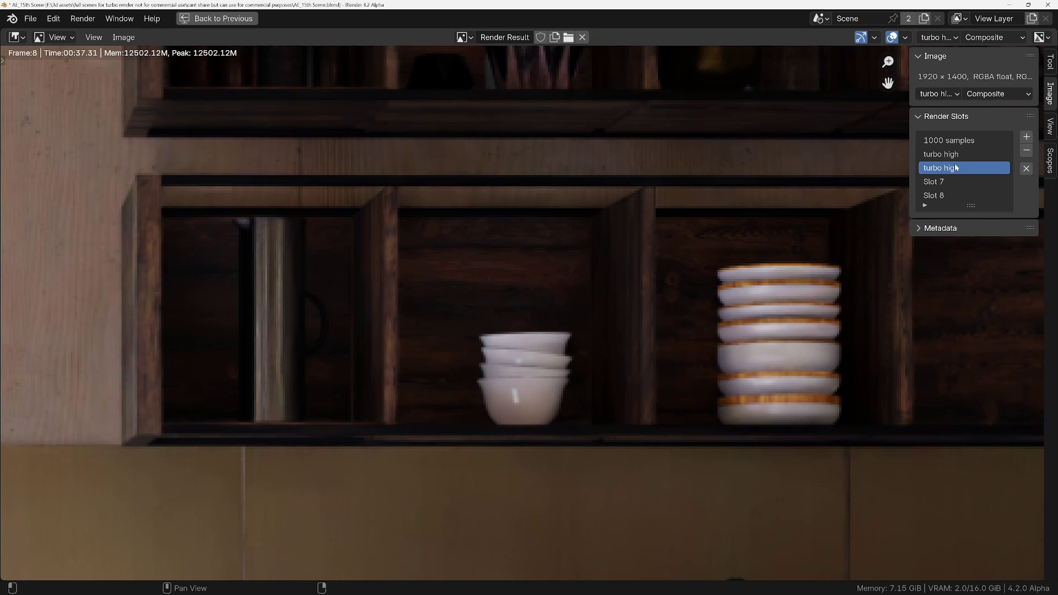
{"action": "left_click", "coordinate": [958, 141]}
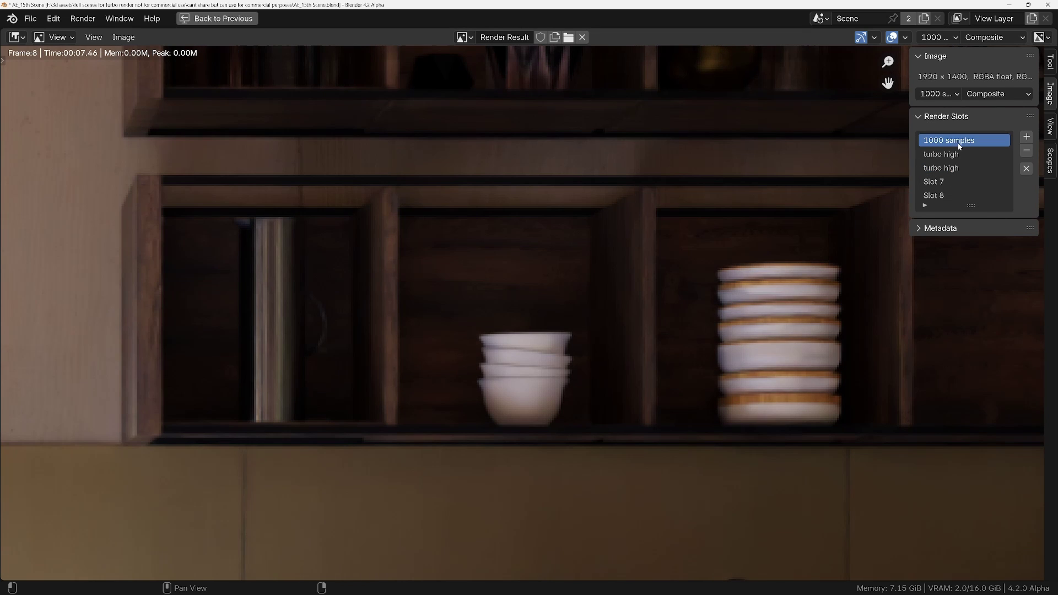
{"action": "left_click", "coordinate": [943, 168]}
{"action": "scroll", "coordinate": [528, 407], "scroll_direction": "up", "scroll_amount": 3}
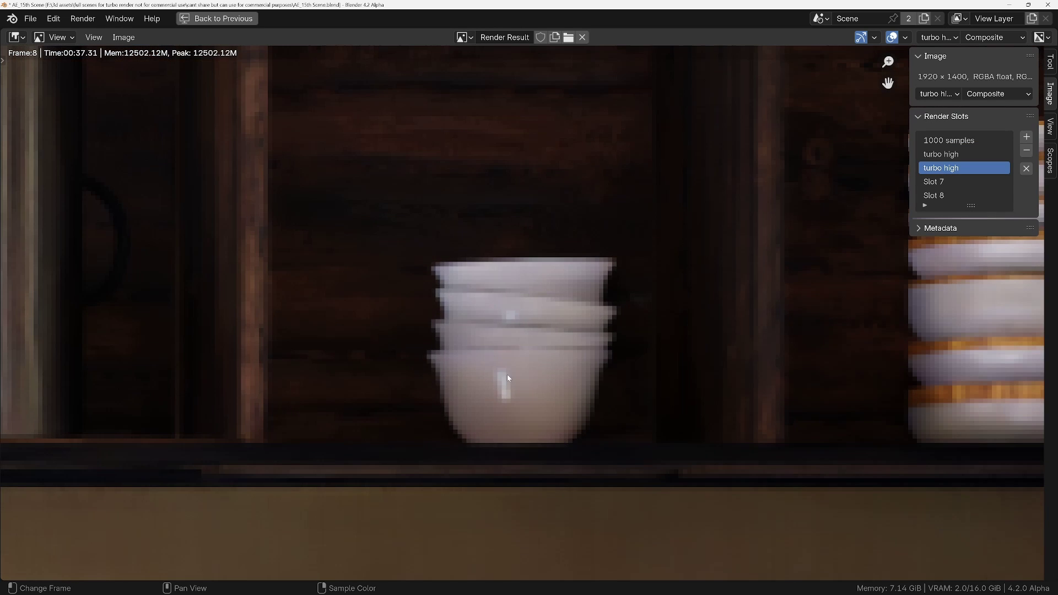
{"action": "scroll", "coordinate": [508, 375], "scroll_direction": "down", "scroll_amount": 2}
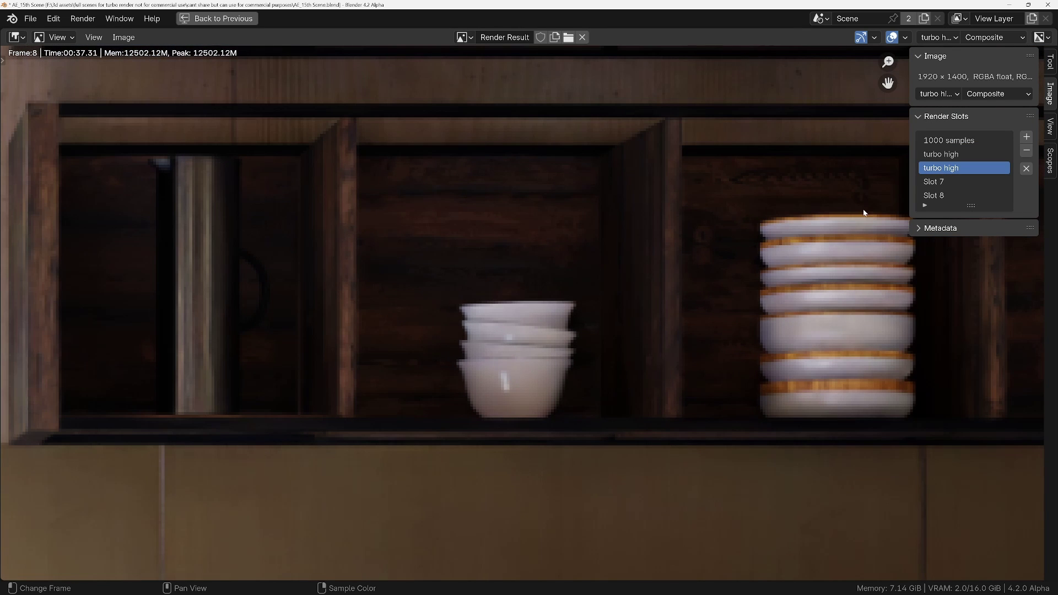
{"action": "left_click", "coordinate": [935, 142]}
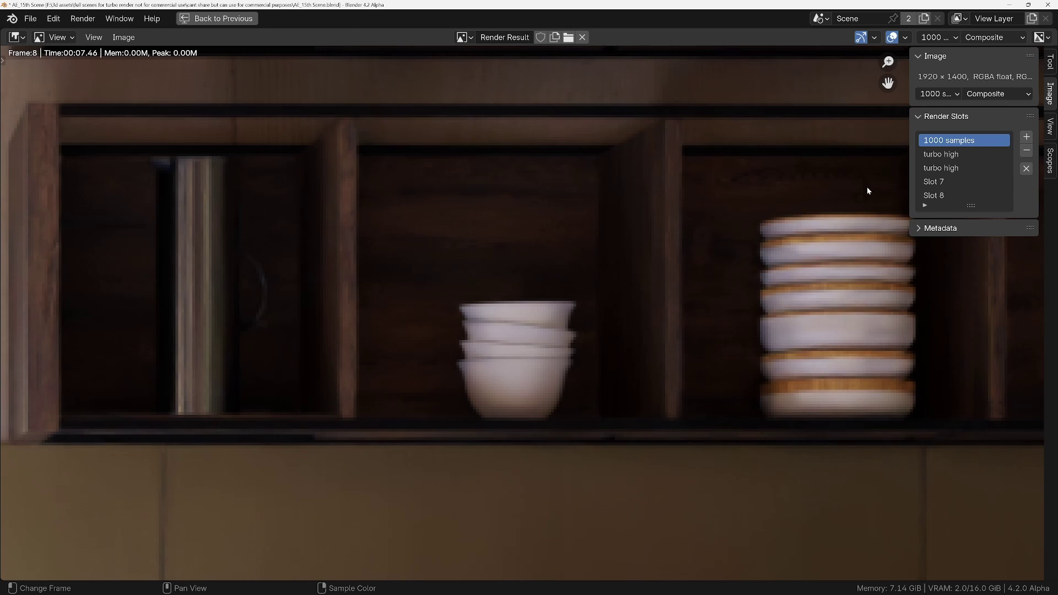
{"action": "left_click", "coordinate": [955, 168]}
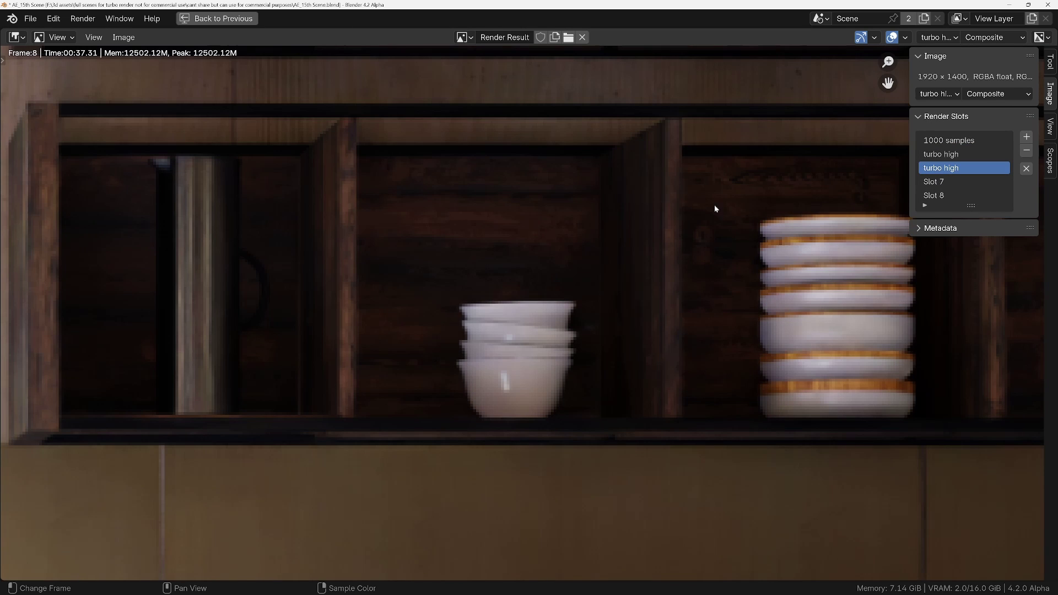
{"action": "scroll", "coordinate": [785, 245], "scroll_direction": "down", "scroll_amount": 5}
{"action": "scroll", "coordinate": [570, 281], "scroll_direction": "up", "scroll_amount": 3}
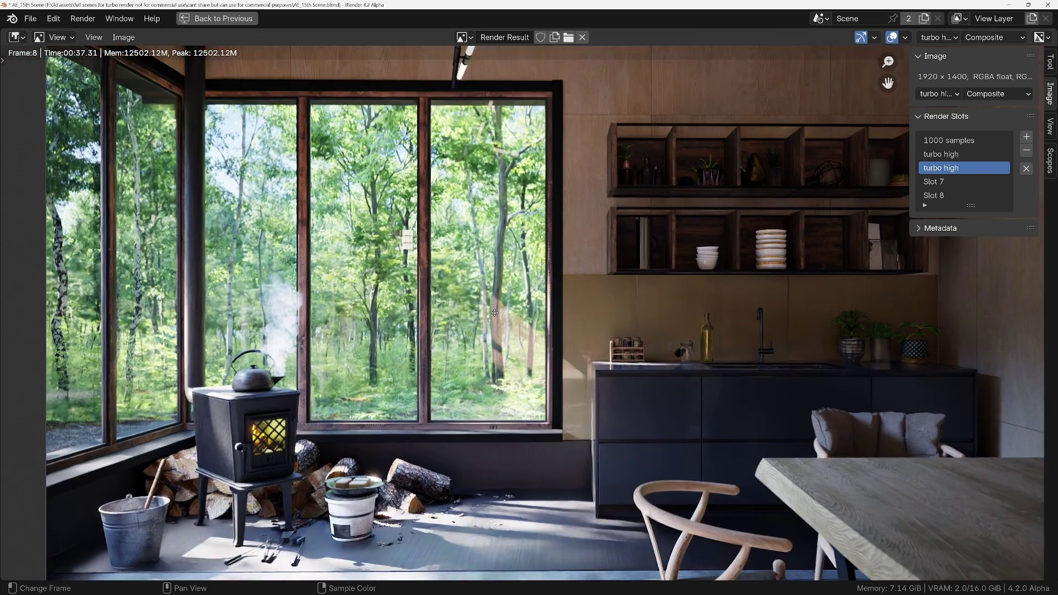
{"action": "scroll", "coordinate": [458, 406], "scroll_direction": "up", "scroll_amount": 4}
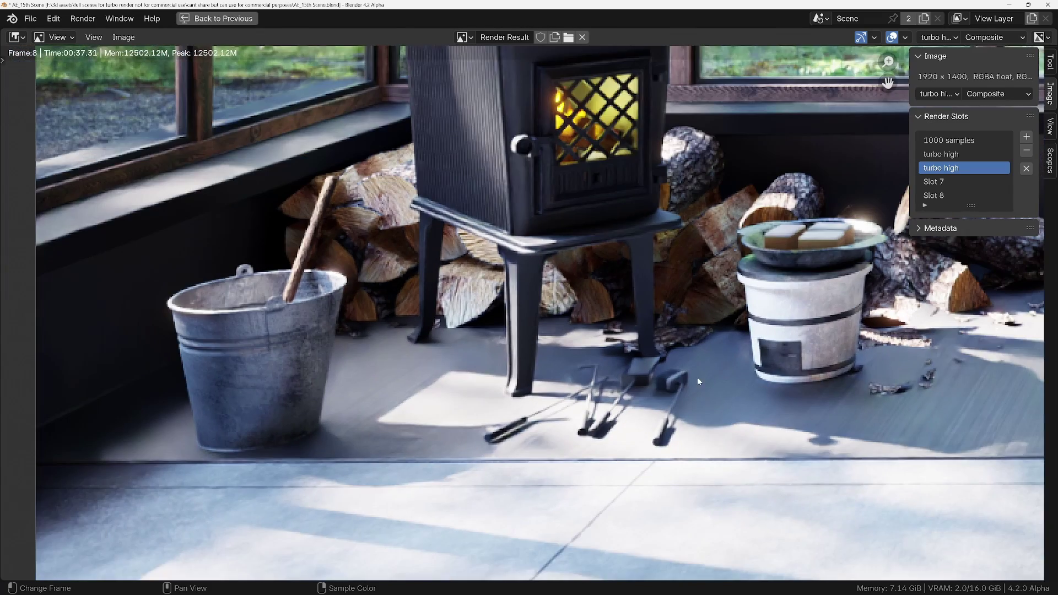
{"action": "middle_click_drag", "start_coordinate": [698, 381], "coordinate": [622, 393]}
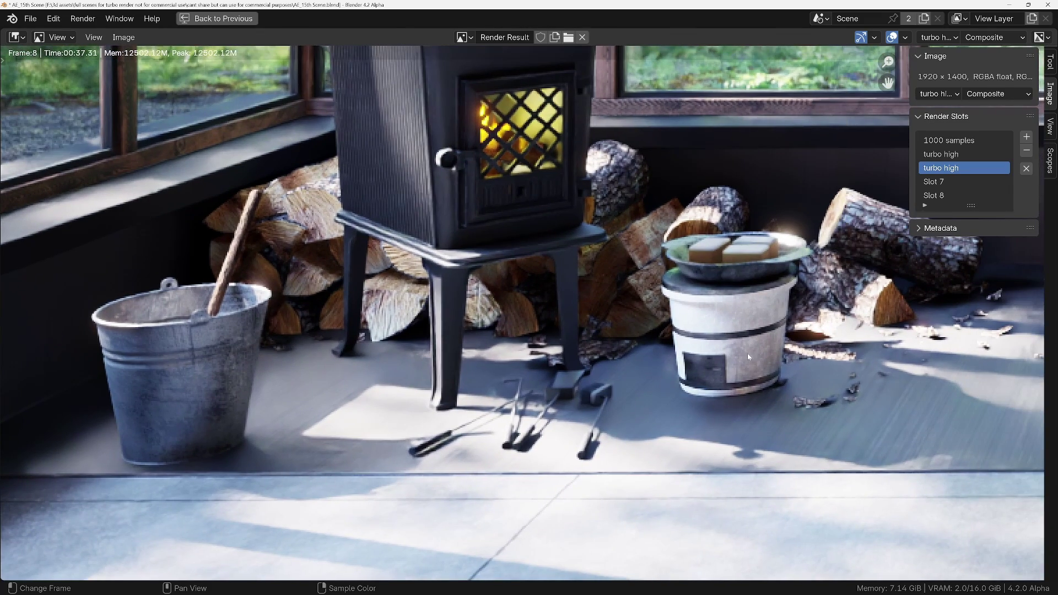
{"action": "left_click", "coordinate": [971, 142]}
{"action": "scroll", "coordinate": [738, 368], "scroll_direction": "up", "scroll_amount": 3}
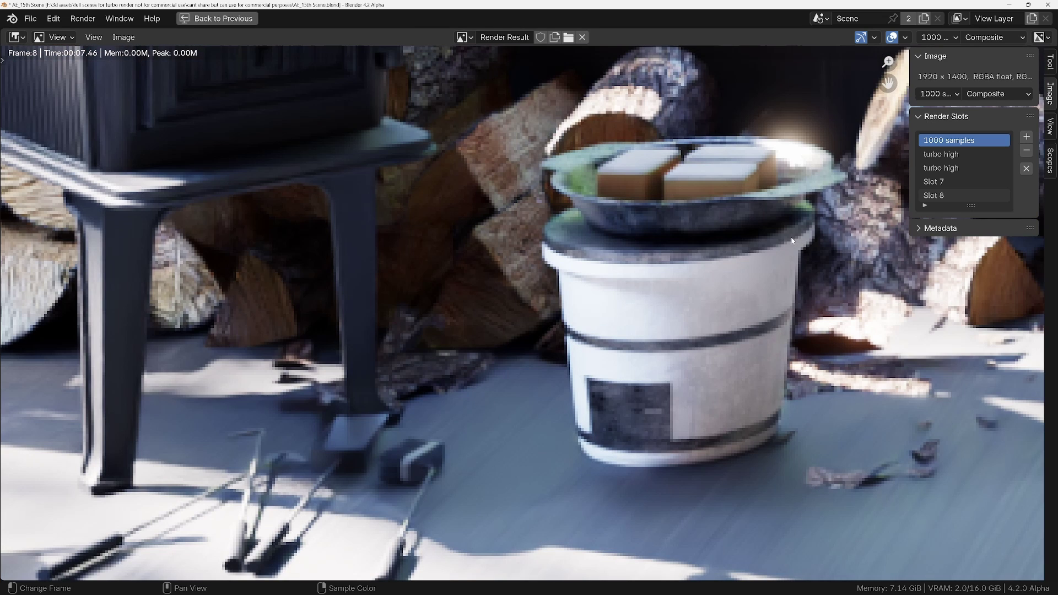
{"action": "left_click", "coordinate": [940, 167]}
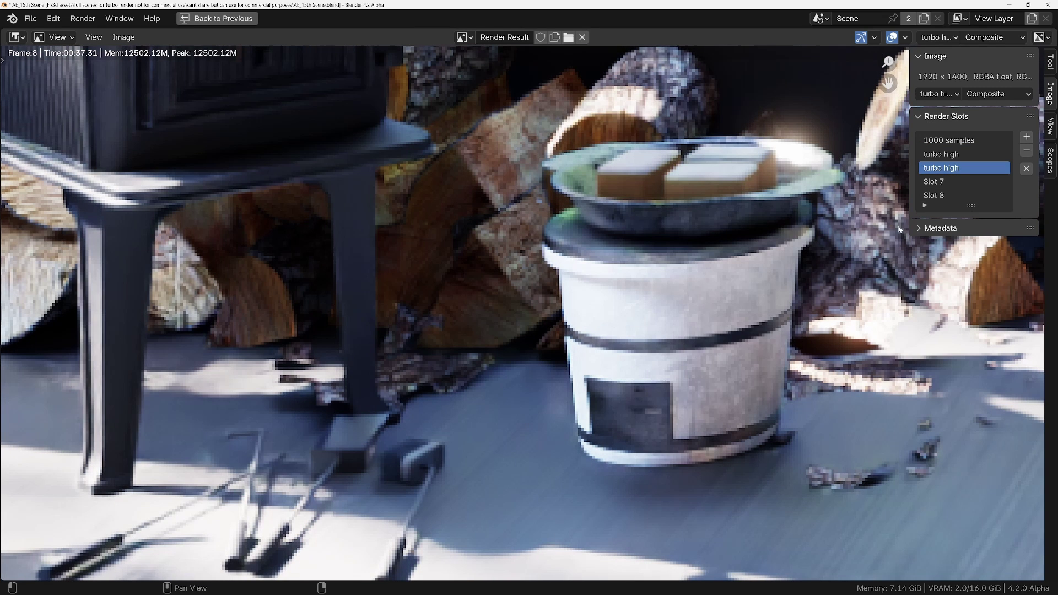
{"action": "middle_click_drag", "start_coordinate": [373, 446], "coordinate": [472, 342]}
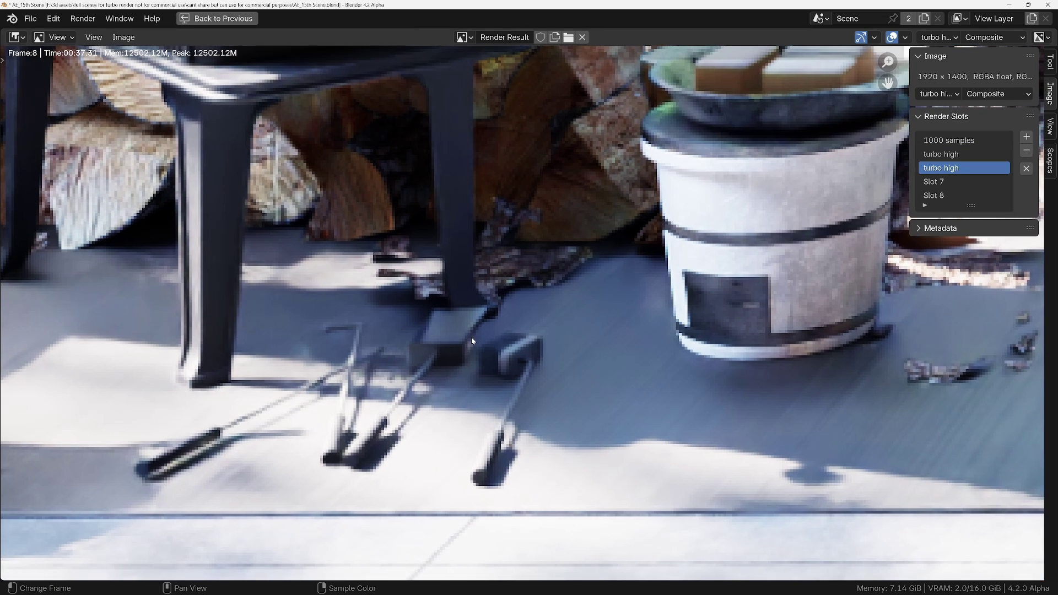
{"action": "left_click", "coordinate": [945, 141]}
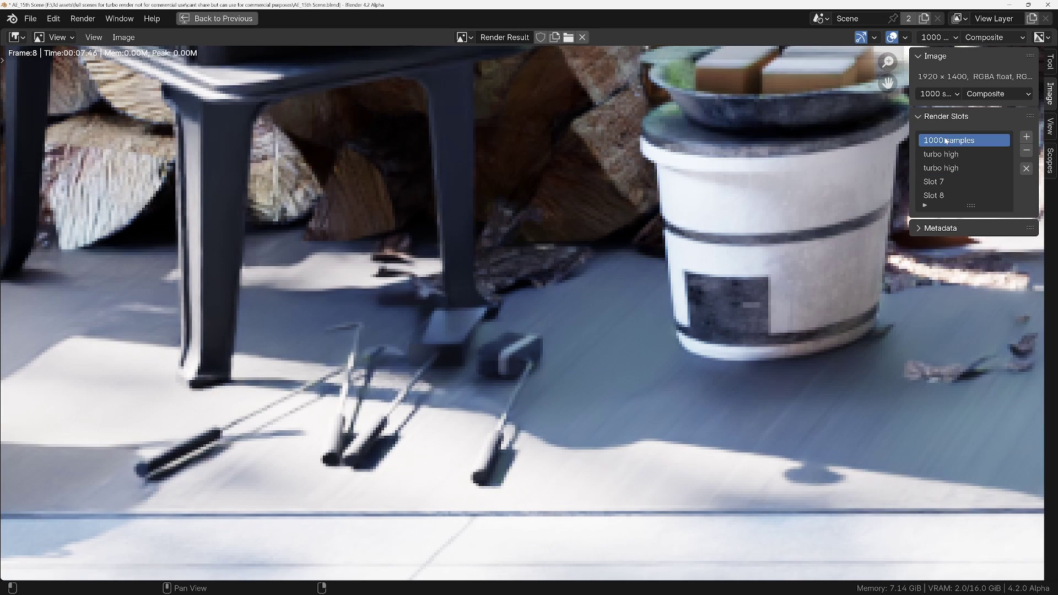
{"action": "left_click", "coordinate": [941, 169]}
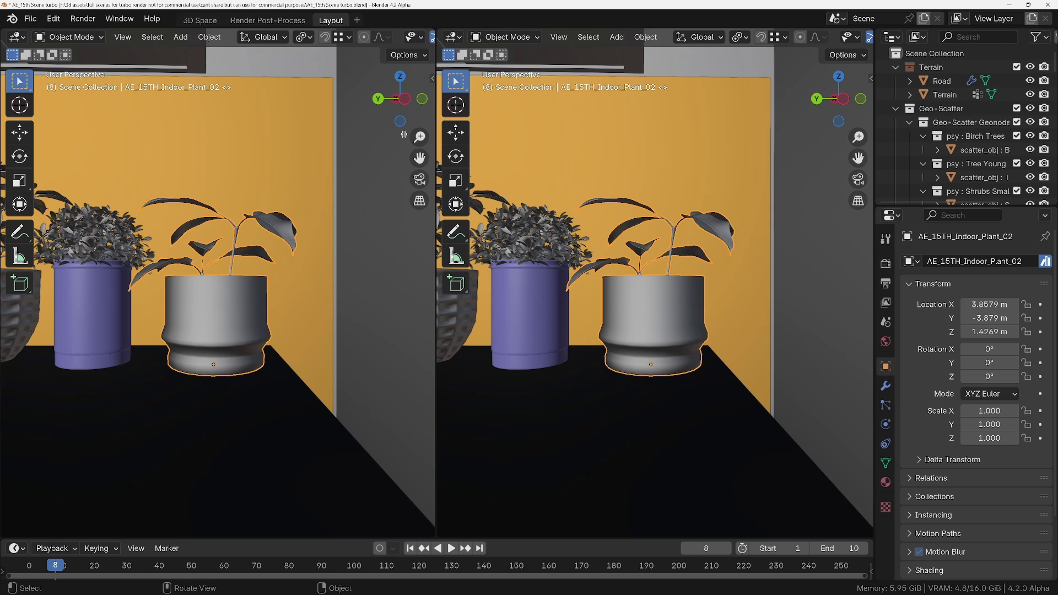
Split the 3D view into two side-by-side areas and bring up the right area's editor types.
{"action": "left_click", "coordinate": [406, 110]}
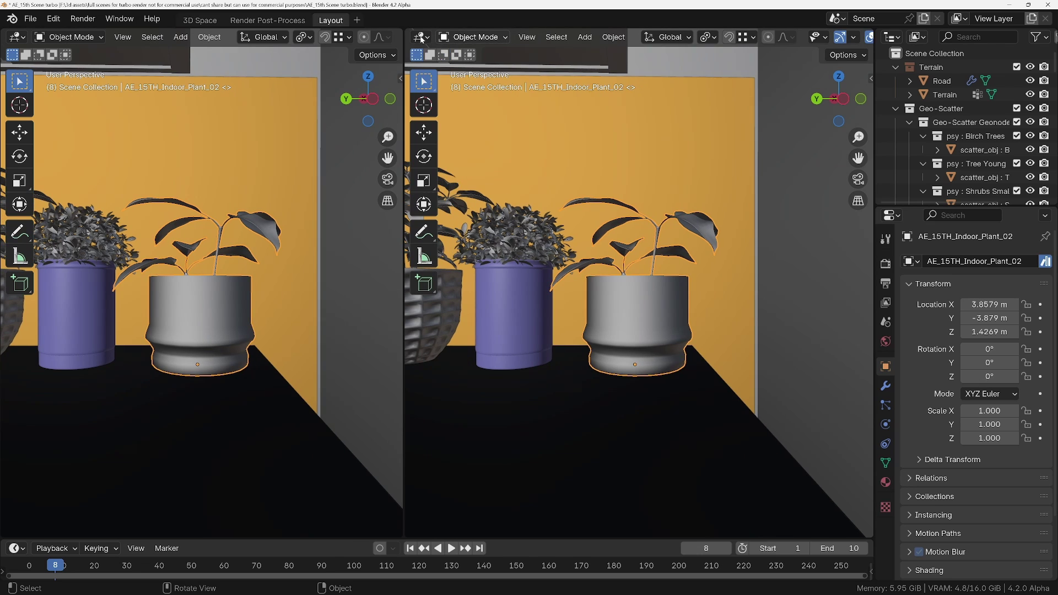
{"action": "left_click", "coordinate": [422, 37]}
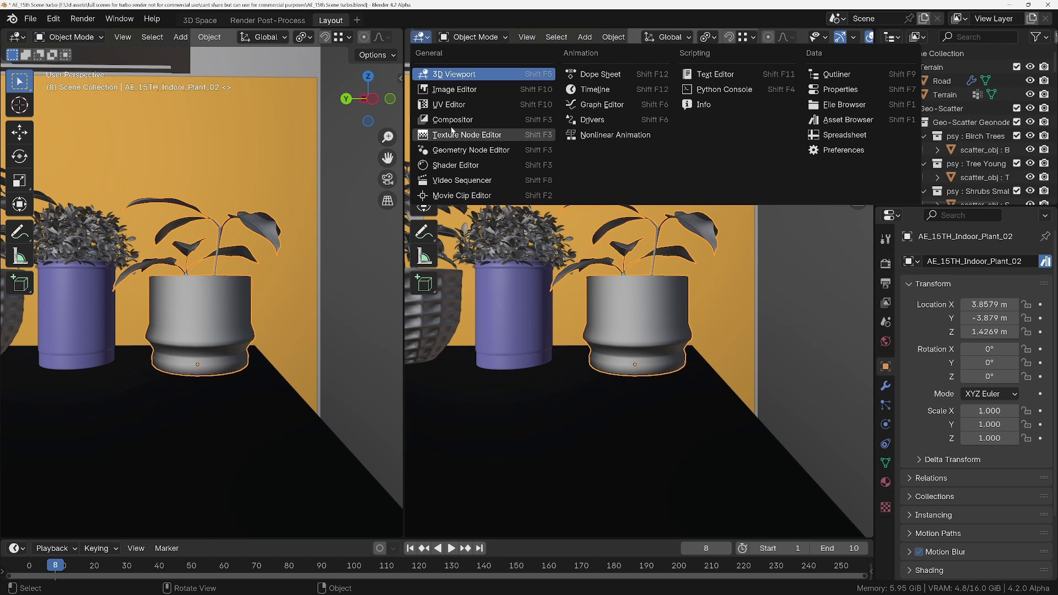
Make the right area a Shader Editor showing the Indoor Plant_3 material's node tree.
{"action": "left_click", "coordinate": [448, 165]}
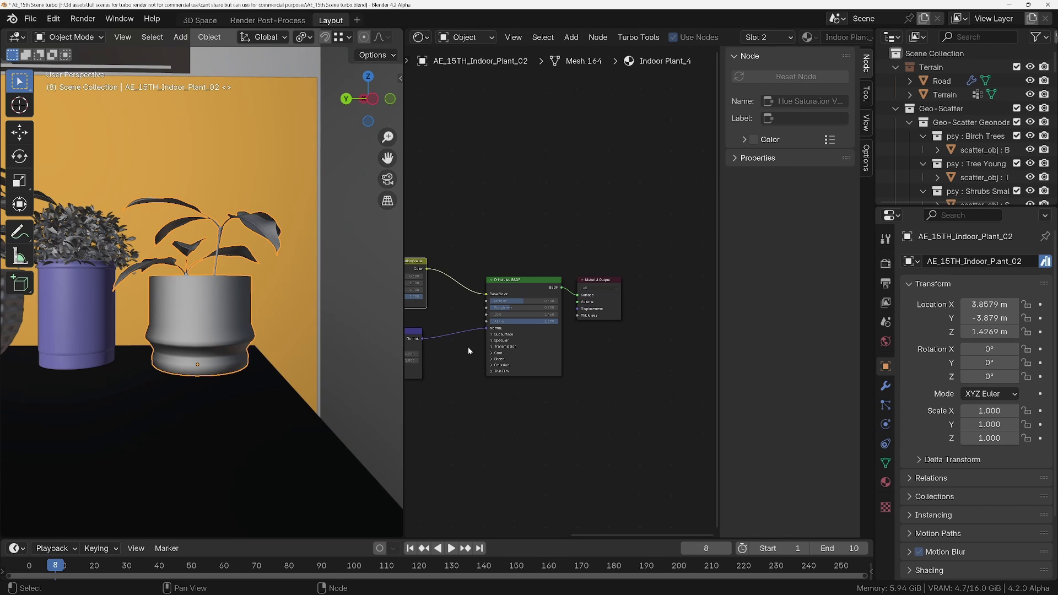
{"action": "key", "text": "Home"}
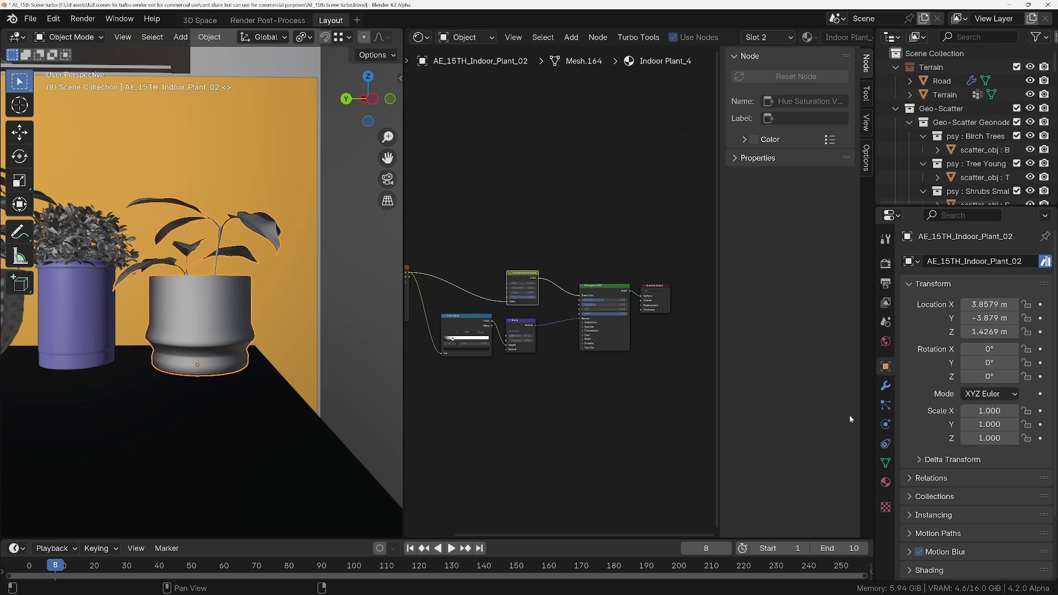
{"action": "left_click", "coordinate": [885, 482]}
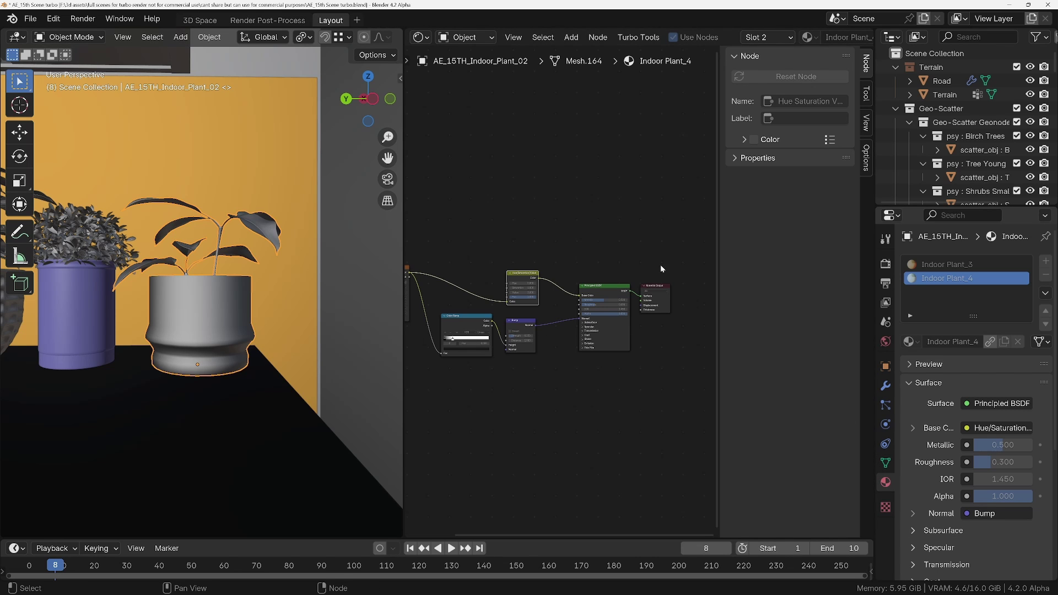
{"action": "left_click", "coordinate": [953, 266]}
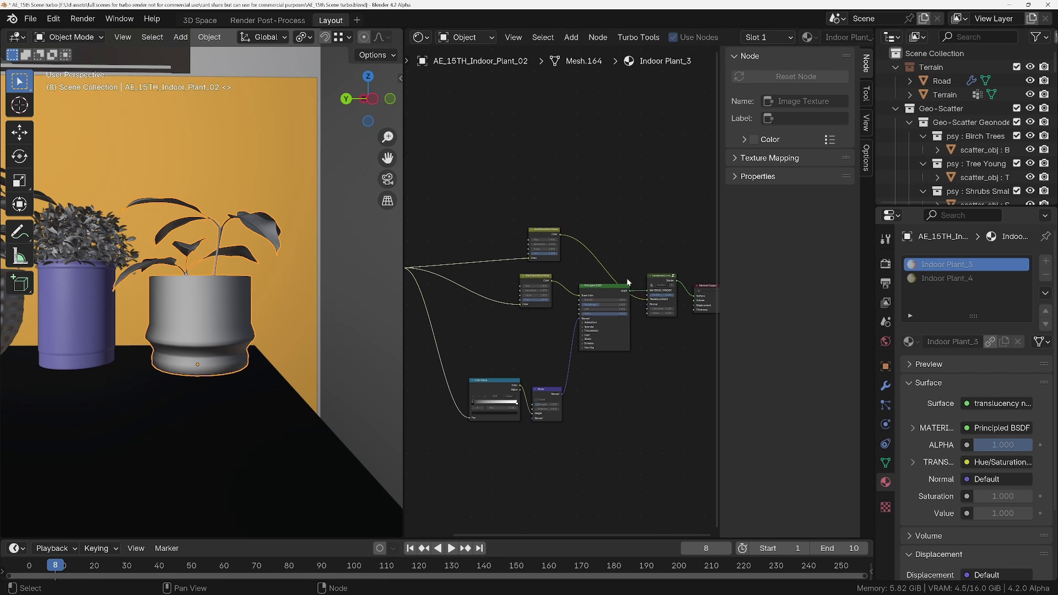
Select the translucency group node in the Indoor Plant_3 node tree.
{"action": "scroll", "coordinate": [682, 262], "scroll_direction": "up", "scroll_amount": 3}
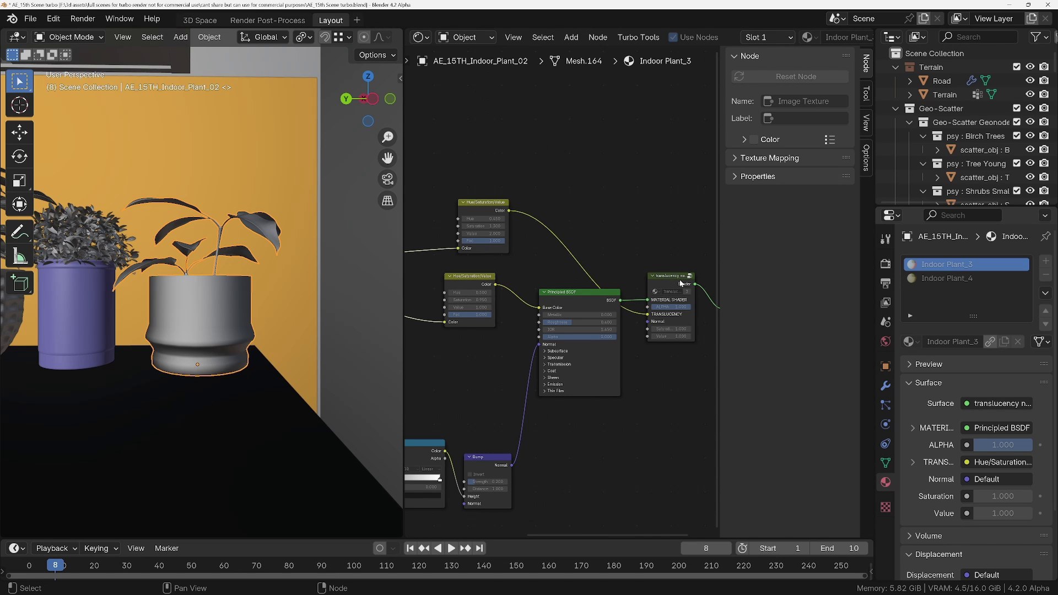
{"action": "middle_click_drag", "start_coordinate": [449, 256], "coordinate": [567, 275]}
{"action": "scroll", "coordinate": [550, 270], "scroll_direction": "down", "scroll_amount": 2}
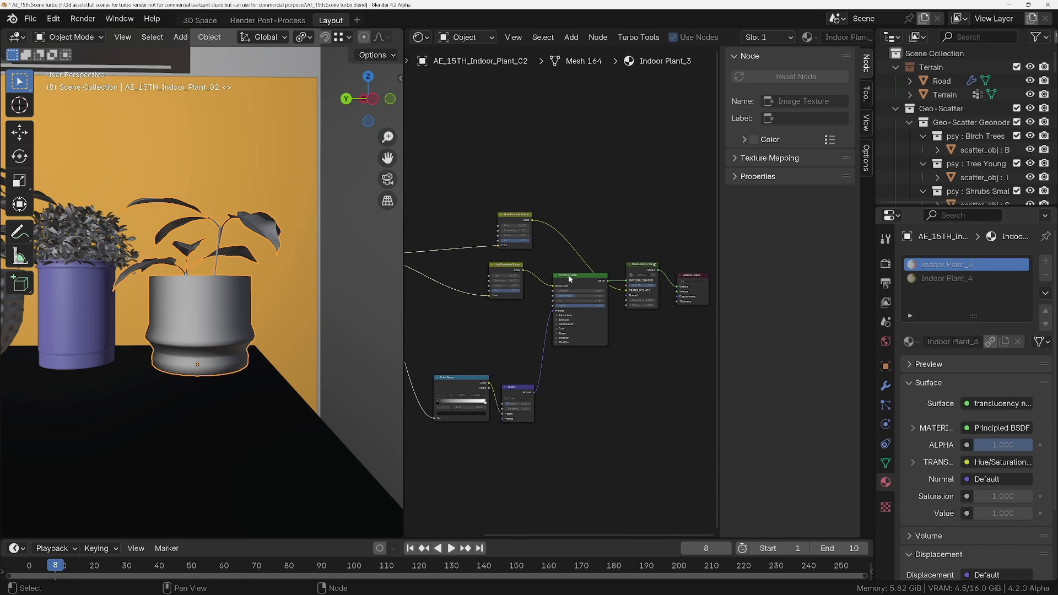
{"action": "left_click", "coordinate": [641, 270]}
Inside the translucency group, reposition the Add Shader, Translucent BSDF and Group Input nodes.
{"action": "key", "text": "Tab"}
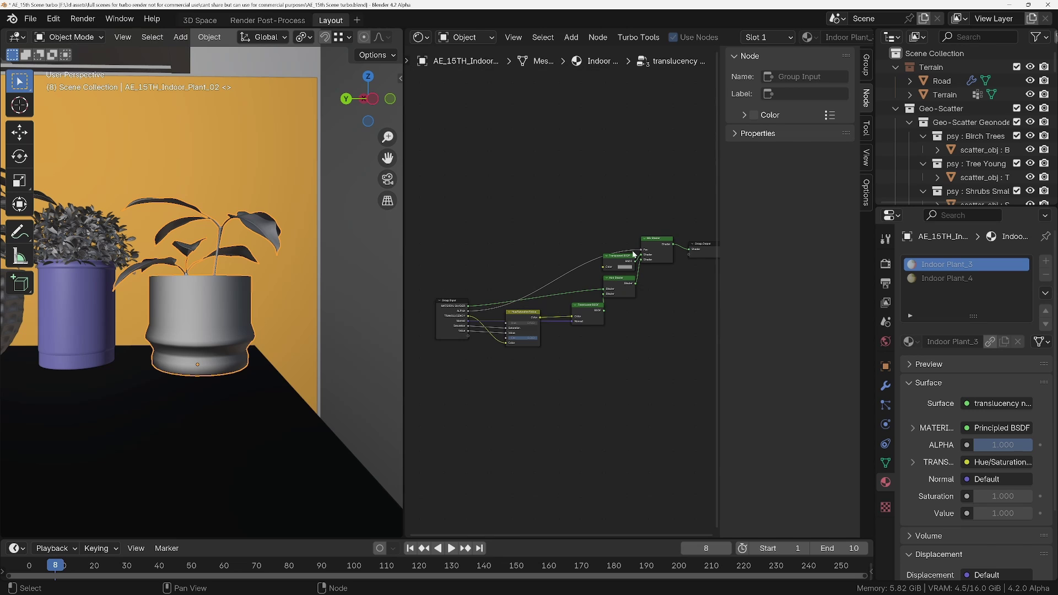
{"action": "scroll", "coordinate": [610, 284], "scroll_direction": "up", "scroll_amount": 4}
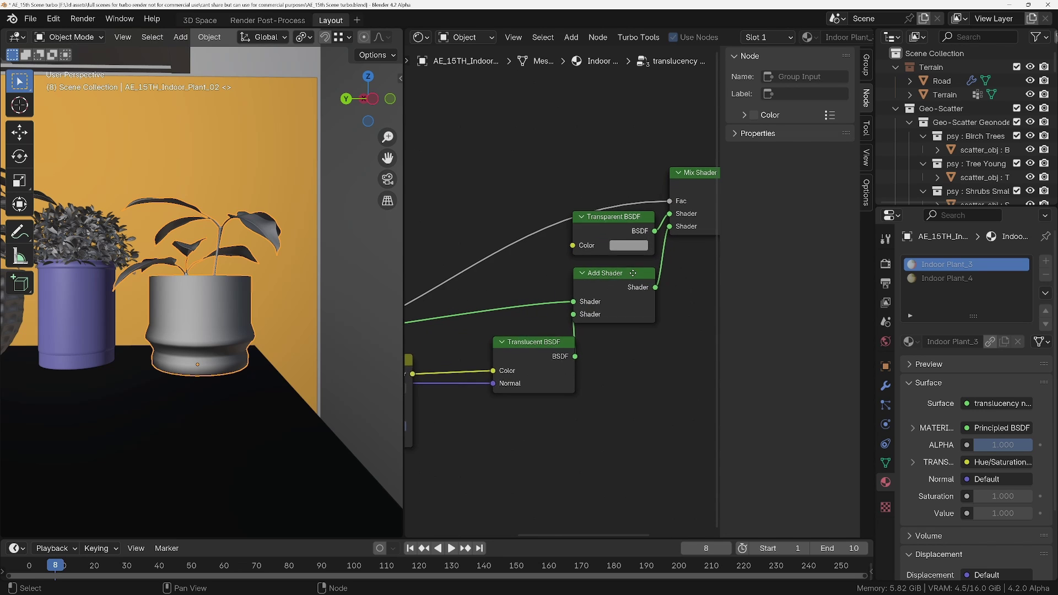
{"action": "left_click_drag", "start_coordinate": [607, 272], "coordinate": [640, 282]}
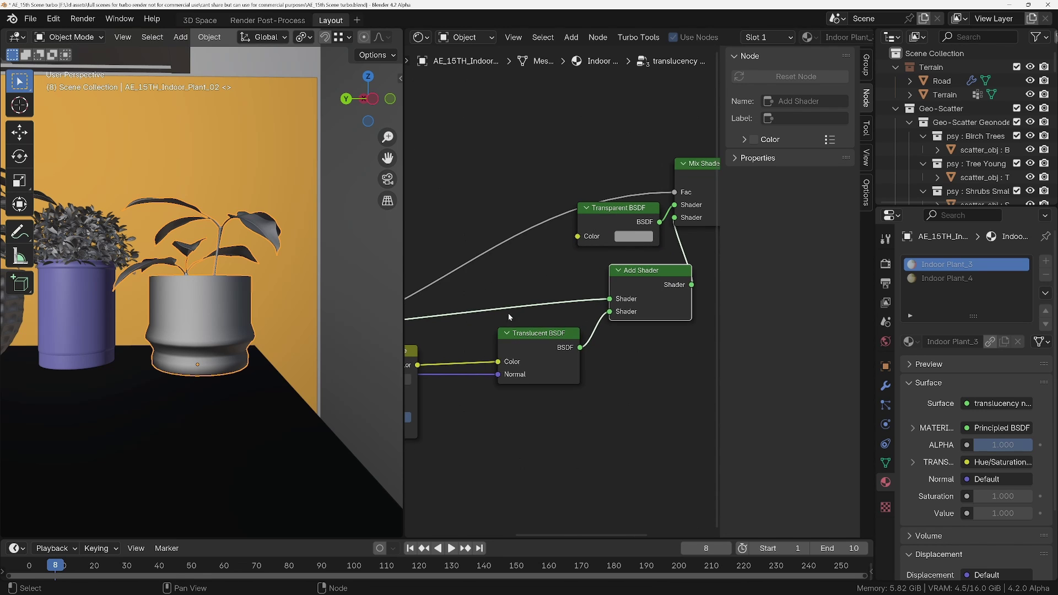
{"action": "left_click_drag", "start_coordinate": [554, 357], "coordinate": [550, 353]}
{"action": "scroll", "coordinate": [482, 349], "scroll_direction": "down", "scroll_amount": 2}
{"action": "middle_click_drag", "start_coordinate": [482, 350], "coordinate": [600, 331]}
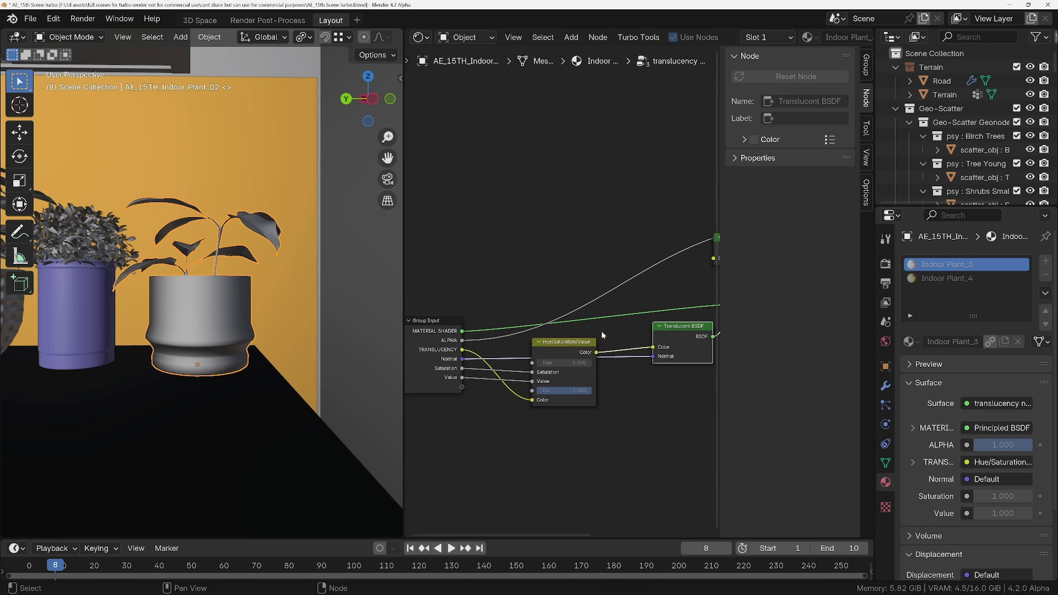
{"action": "left_click_drag", "start_coordinate": [431, 333], "coordinate": [451, 320]}
Back in the Indoor Plant_3 tree, move the Principled BSDF node and bring the Color Ramp into view.
{"action": "key", "text": "Tab"}
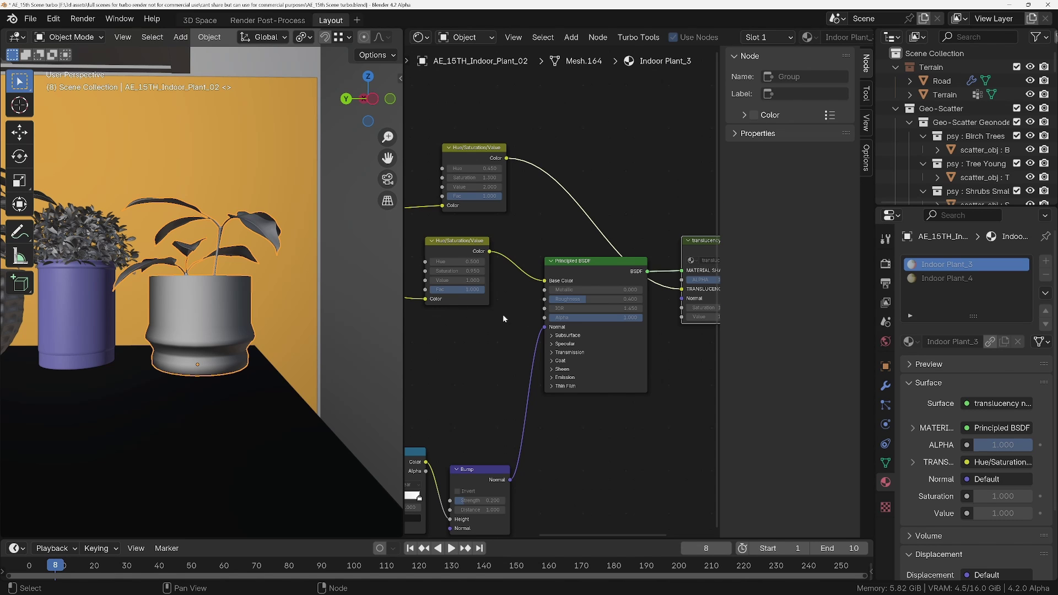
{"action": "left_click_drag", "start_coordinate": [563, 306], "coordinate": [568, 303]}
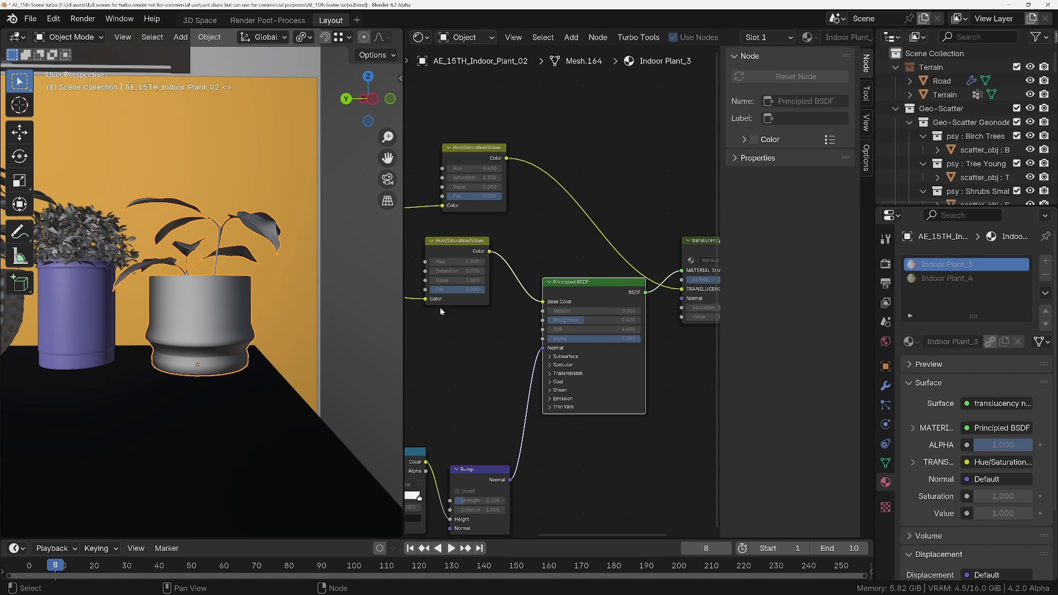
{"action": "scroll", "coordinate": [439, 306], "scroll_direction": "down", "scroll_amount": 1}
{"action": "middle_click_drag", "start_coordinate": [439, 307], "coordinate": [610, 303]}
{"action": "key", "text": "n"}
{"action": "scroll", "coordinate": [590, 319], "scroll_direction": "down", "scroll_amount": 1}
{"action": "mouse_move", "coordinate": [478, 285]}
{"action": "middle_mouse_down"}
{"action": "mouse_move", "coordinate": [504, 280]}
{"action": "mouse_move", "coordinate": [488, 277]}
{"action": "middle_mouse_up"}
{"action": "scroll", "coordinate": [663, 251], "scroll_direction": "up", "scroll_amount": 2}
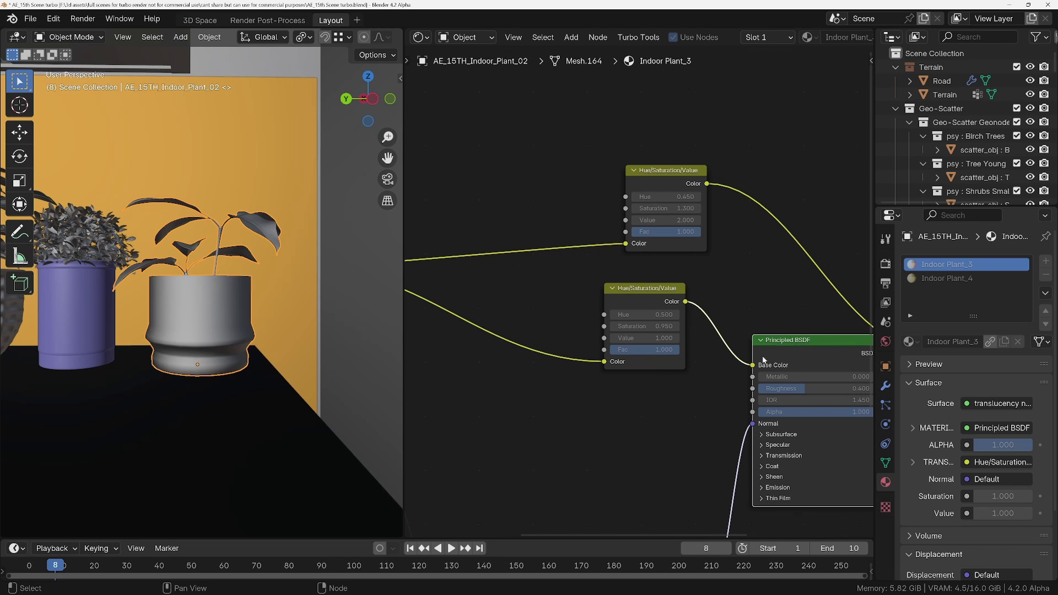
{"action": "middle_click_drag", "start_coordinate": [701, 366], "coordinate": [619, 326]}
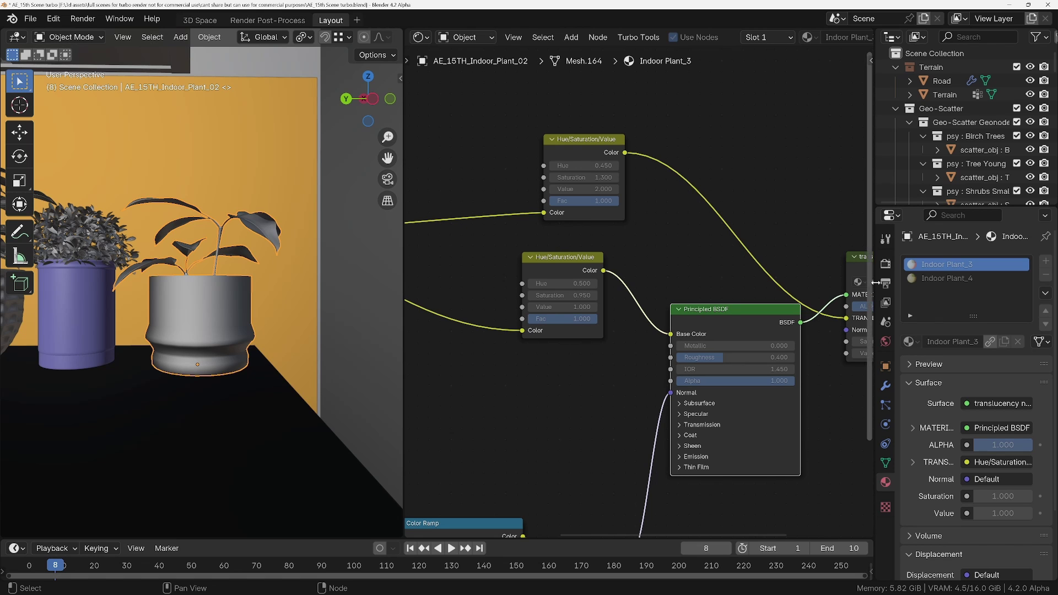
Try Turbo Render's draft/rapid denoising, then set the Denoising Mode to high.
{"action": "left_click", "coordinate": [885, 265]}
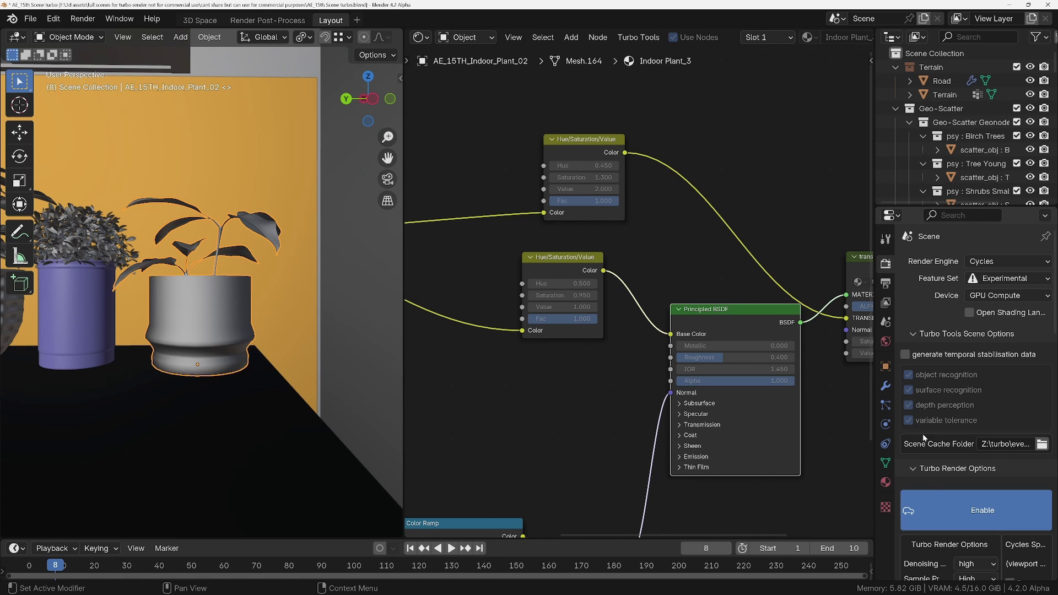
{"action": "scroll", "coordinate": [922, 434], "scroll_direction": "down", "scroll_amount": 9}
{"action": "left_click", "coordinate": [976, 307]}
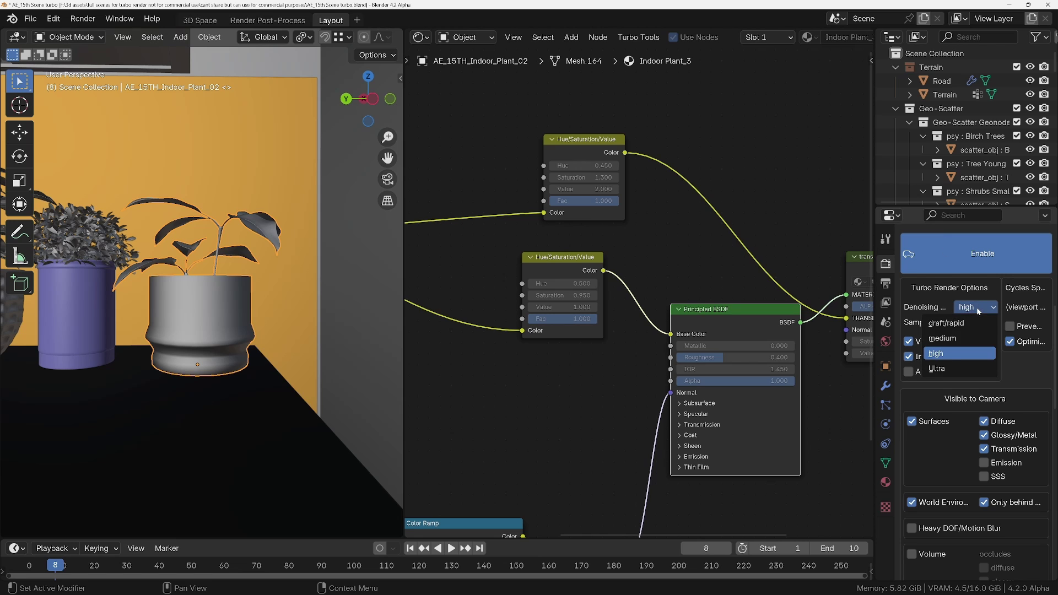
{"action": "left_click", "coordinate": [960, 324]}
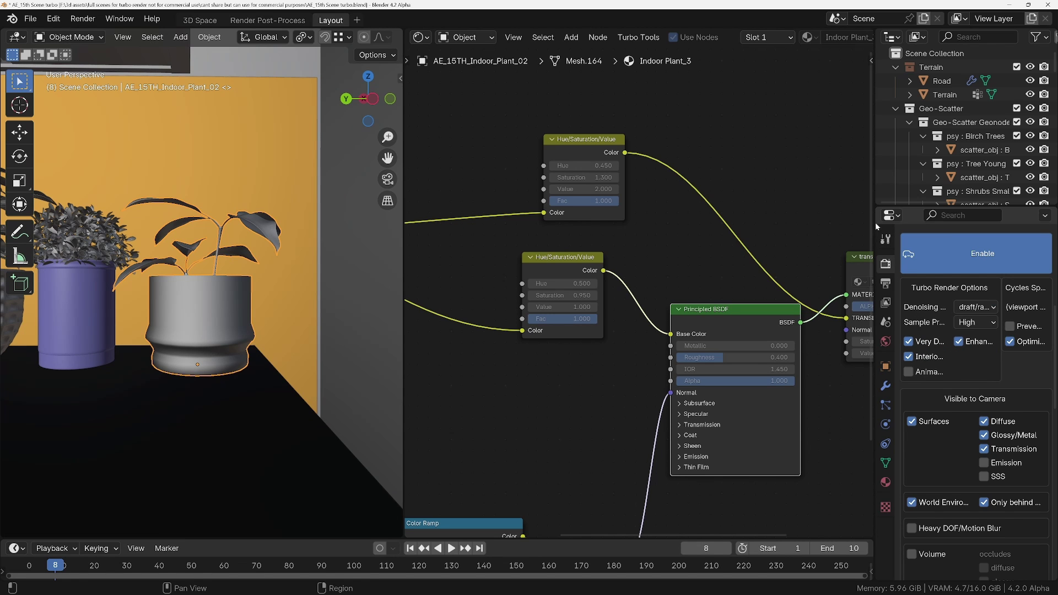
{"action": "left_click_drag", "start_coordinate": [875, 223], "coordinate": [725, 280]}
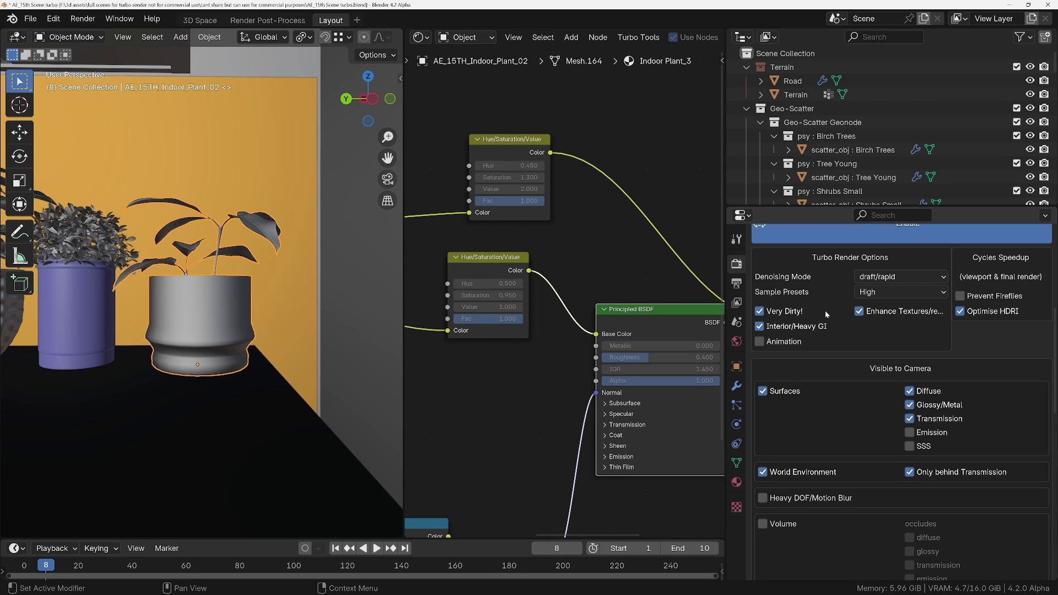
{"action": "left_click", "coordinate": [889, 277]}
{"action": "left_click", "coordinate": [875, 328]}
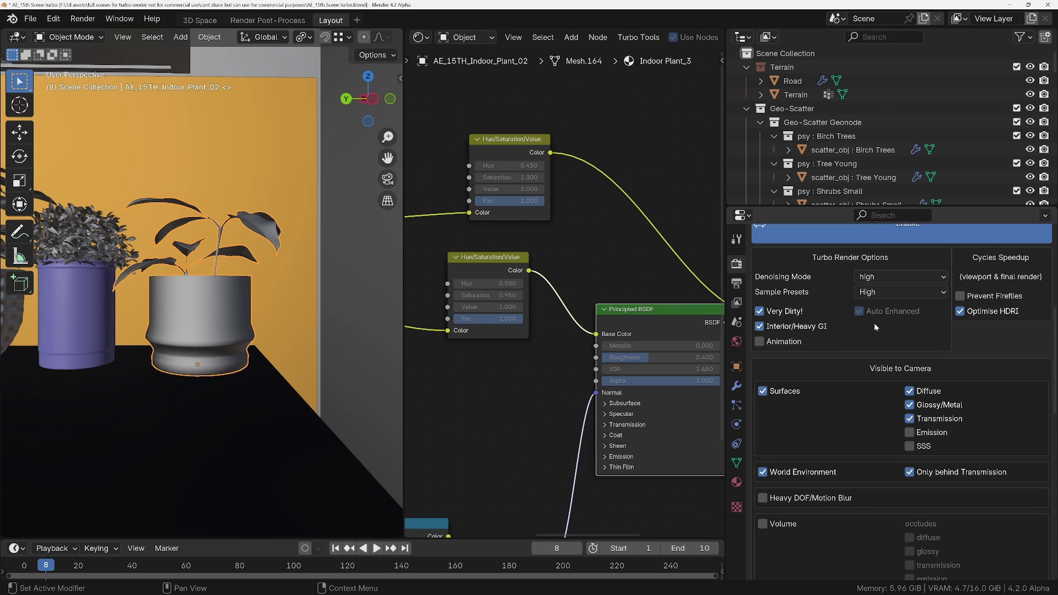
Resize the shader editor and properties areas after trying to make the plant material local.
{"action": "left_click_drag", "start_coordinate": [726, 270], "coordinate": [930, 270]}
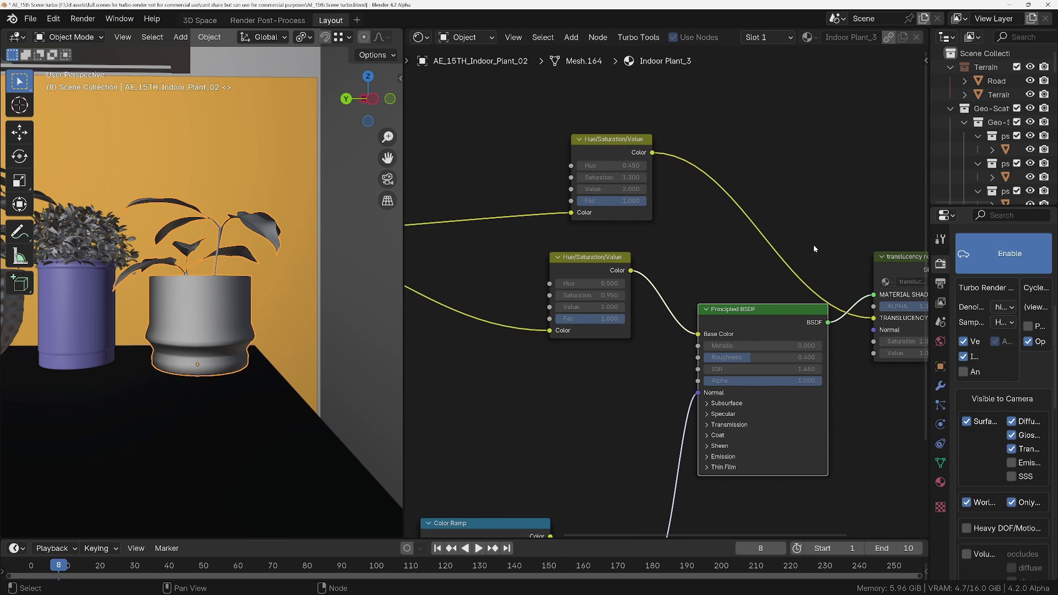
{"action": "middle_click_drag", "start_coordinate": [664, 216], "coordinate": [662, 227]}
{"action": "scroll", "coordinate": [663, 228], "scroll_direction": "down", "scroll_amount": 2}
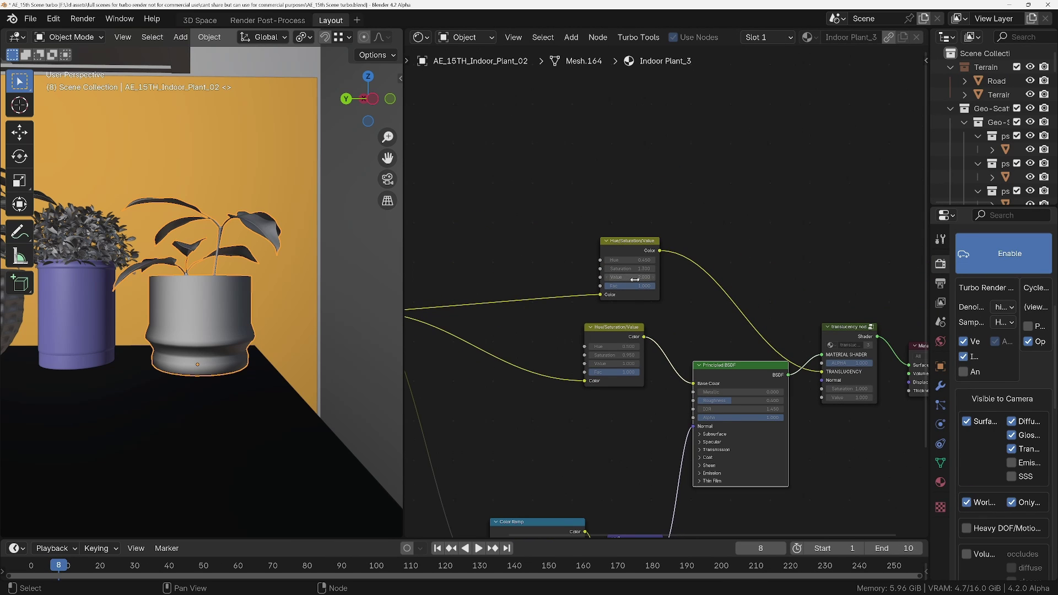
{"action": "scroll", "coordinate": [635, 280], "scroll_direction": "up", "scroll_amount": 2}
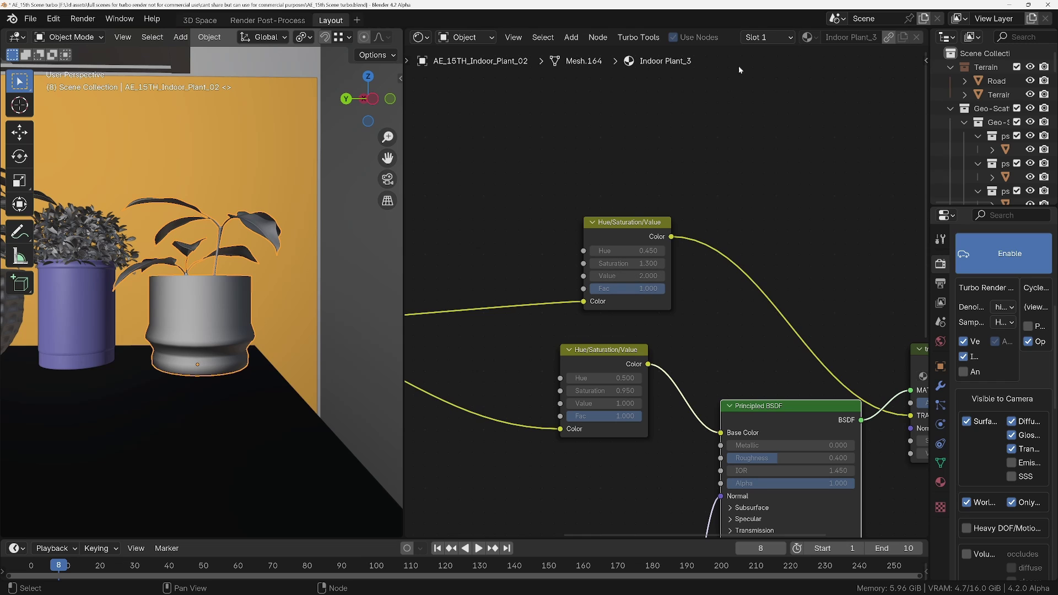
{"action": "scroll", "coordinate": [788, 39], "scroll_direction": "down", "scroll_amount": 4}
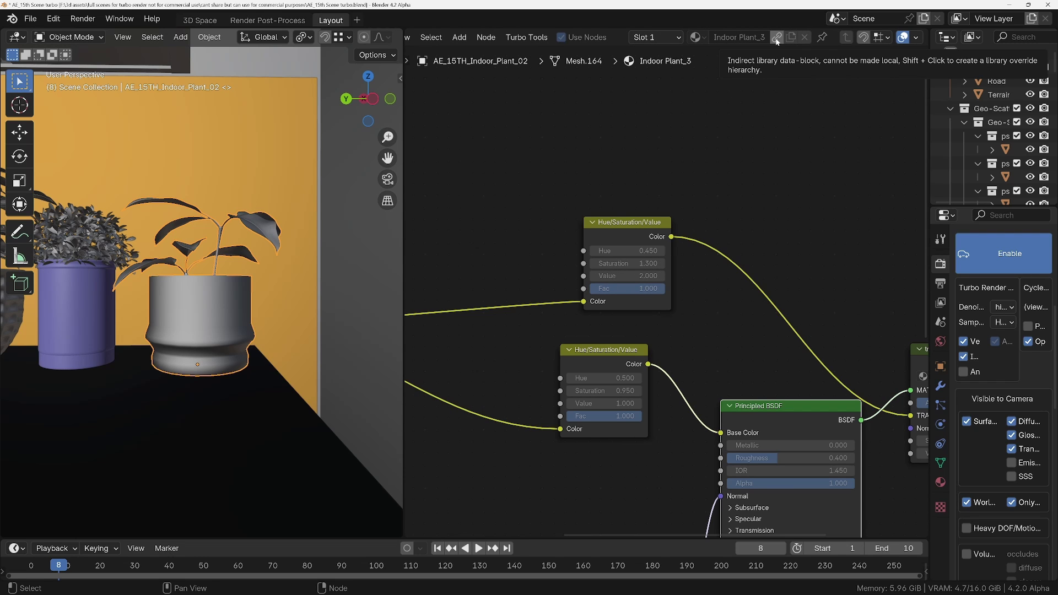
{"action": "left_click", "coordinate": [778, 37]}
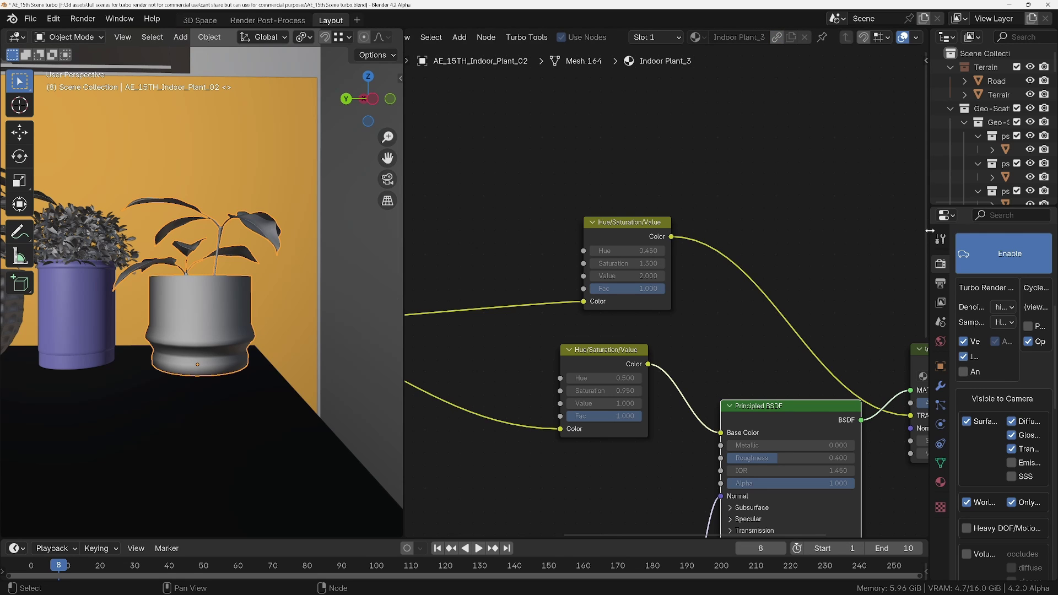
{"action": "left_click_drag", "start_coordinate": [930, 231], "coordinate": [735, 231]}
Make the indoor plant's linked Mesh.164 data local from Object Data Properties.
{"action": "left_click", "coordinate": [745, 464]}
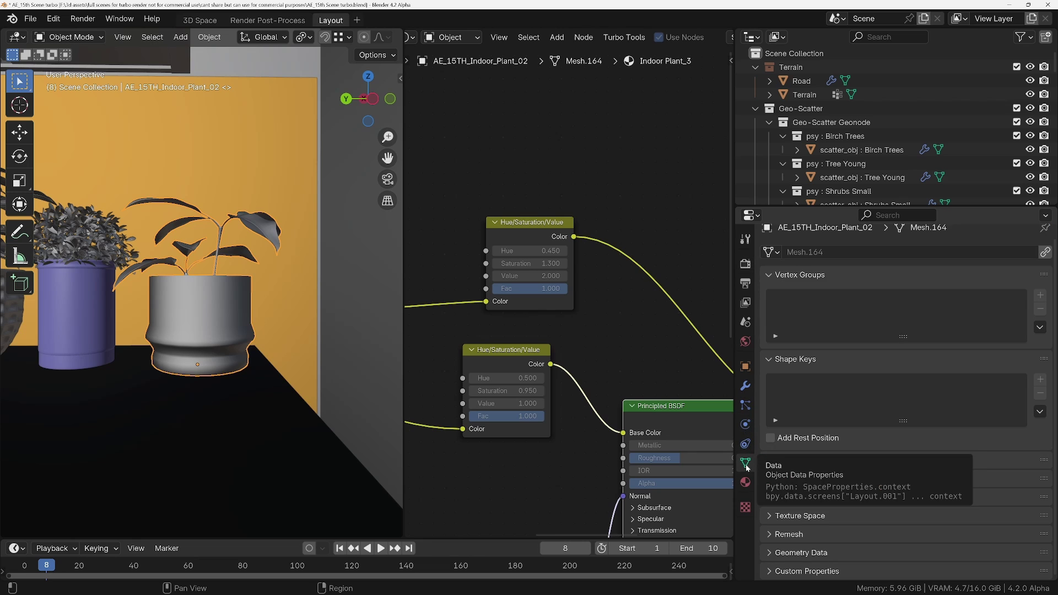
{"action": "scroll", "coordinate": [814, 361], "scroll_direction": "up", "scroll_amount": 1}
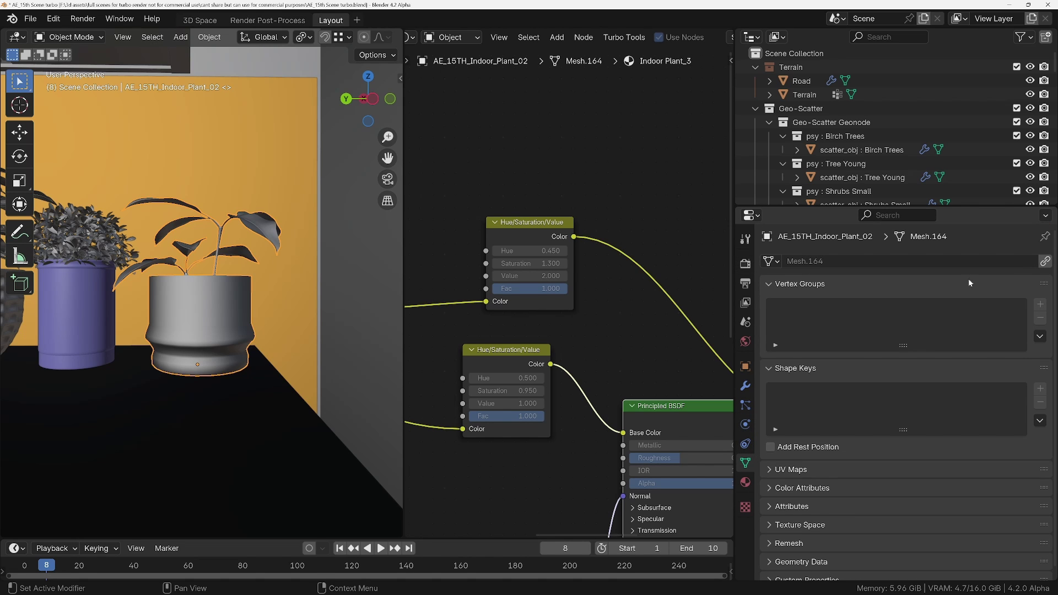
{"action": "left_click", "coordinate": [1045, 261]}
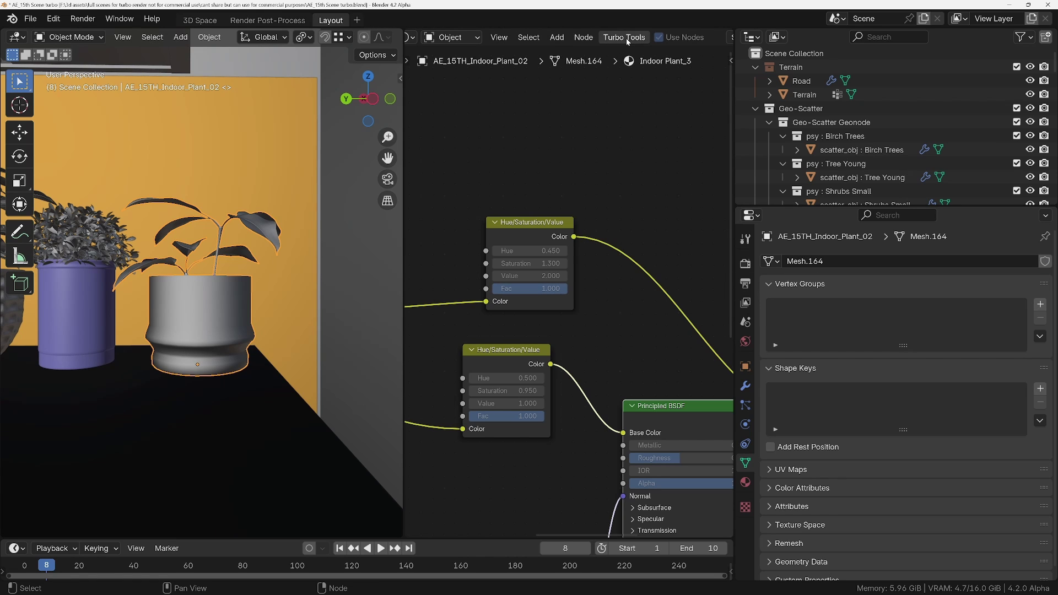
{"action": "scroll", "coordinate": [634, 38], "scroll_direction": "down", "scroll_amount": 5}
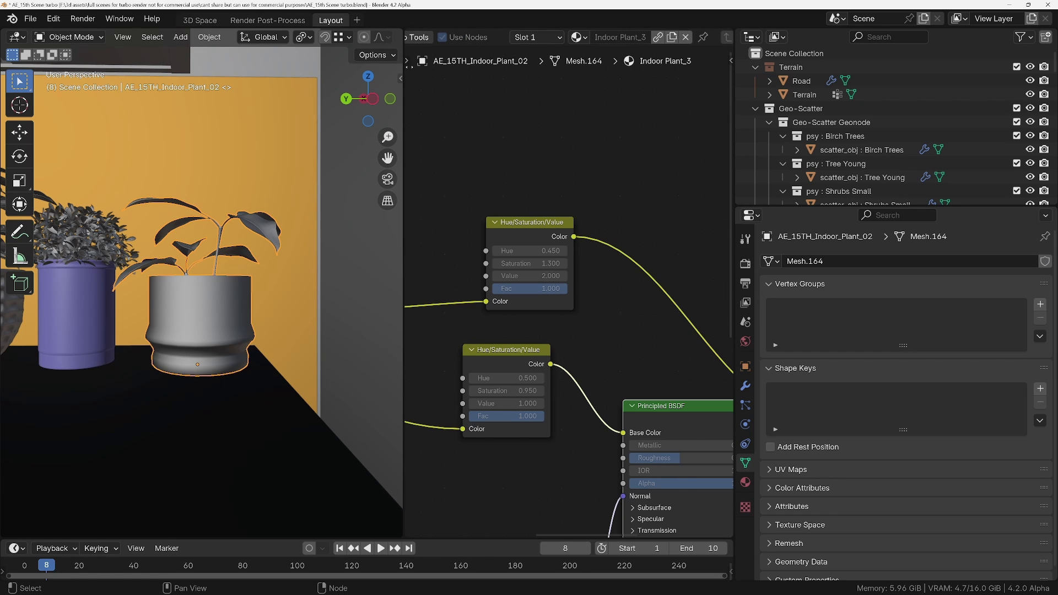
Make the Indoor Plant_3 material local and set the upper Hue/Saturation/Value Value to 0.5.
{"action": "left_click", "coordinate": [658, 40]}
{"action": "middle_click_drag", "start_coordinate": [553, 296], "coordinate": [593, 314]}
{"action": "scroll", "coordinate": [594, 314], "scroll_direction": "up", "scroll_amount": 2}
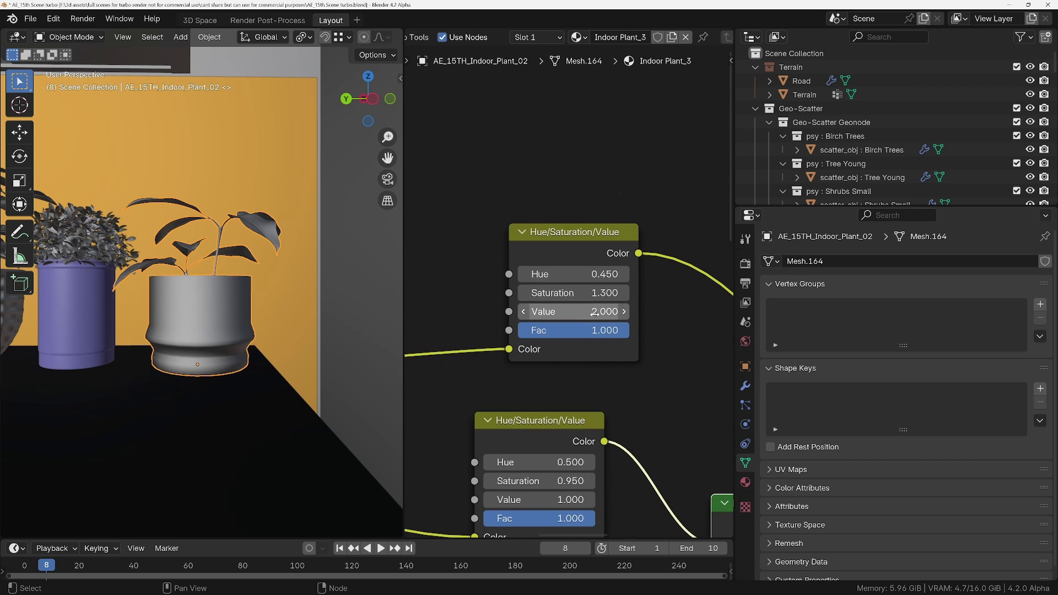
{"action": "left_click", "coordinate": [593, 312]}
{"action": "type", "text": "."}
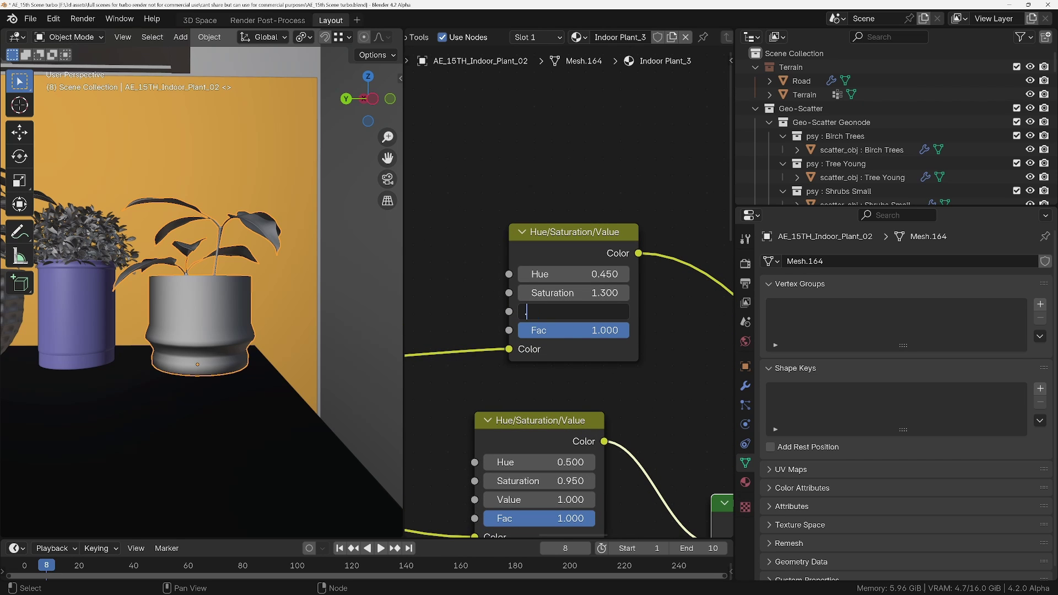
{"action": "type", "text": "5"}
{"action": "key", "text": "Return"}
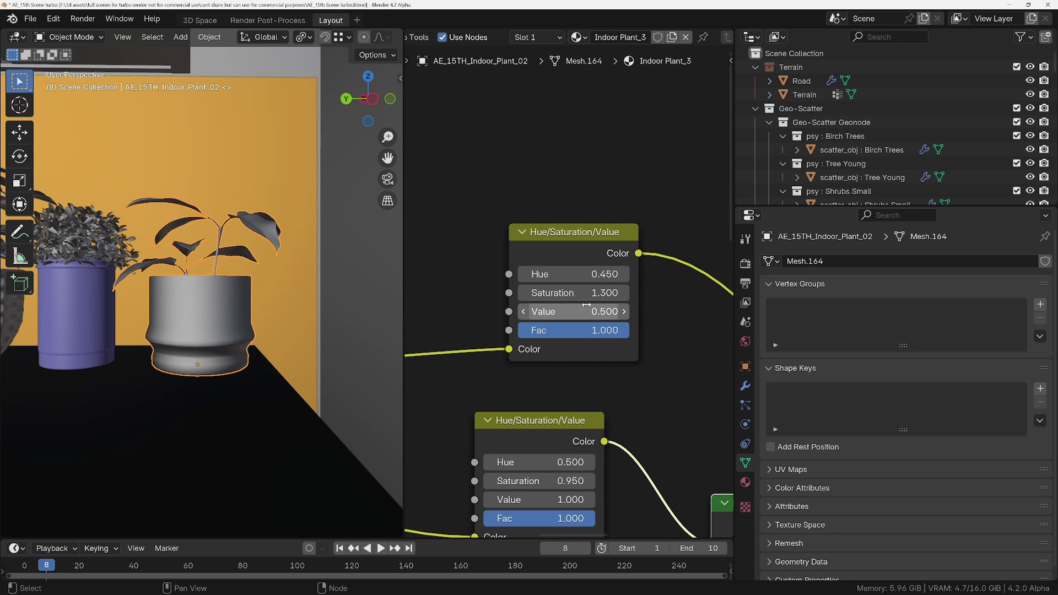
Set the lower Hue/Saturation/Value Value to 0.5, then go to the Render Post-Process workspace.
{"action": "middle_click_drag", "start_coordinate": [552, 410], "coordinate": [559, 365]}
{"action": "left_click", "coordinate": [569, 370]}
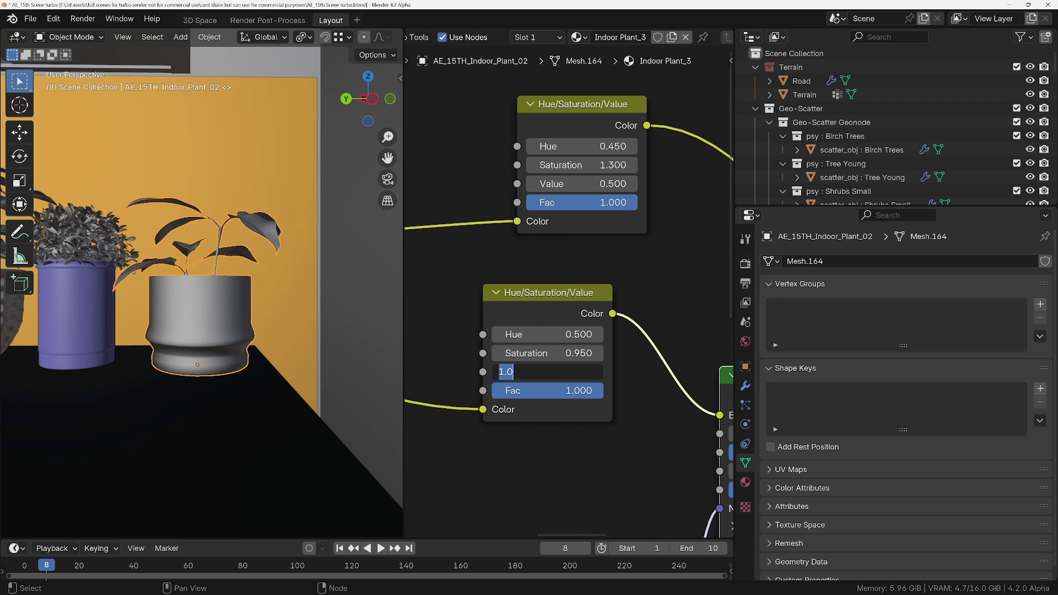
{"action": "type", "text": ".5"}
{"action": "key", "text": "Return"}
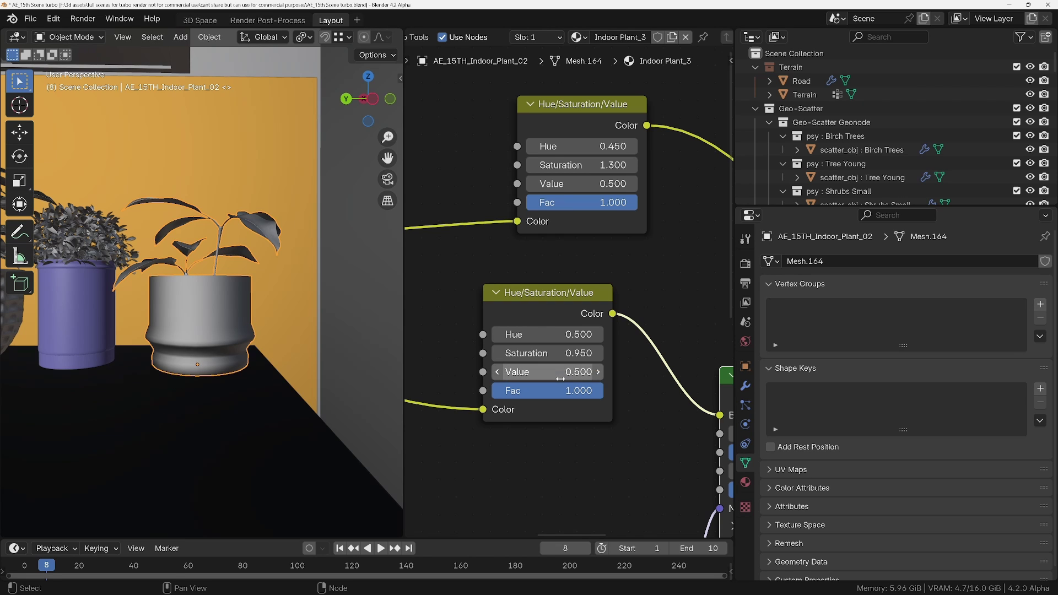
{"action": "scroll", "coordinate": [530, 373], "scroll_direction": "down", "scroll_amount": 5}
{"action": "middle_click_drag", "start_coordinate": [558, 343], "coordinate": [535, 331]}
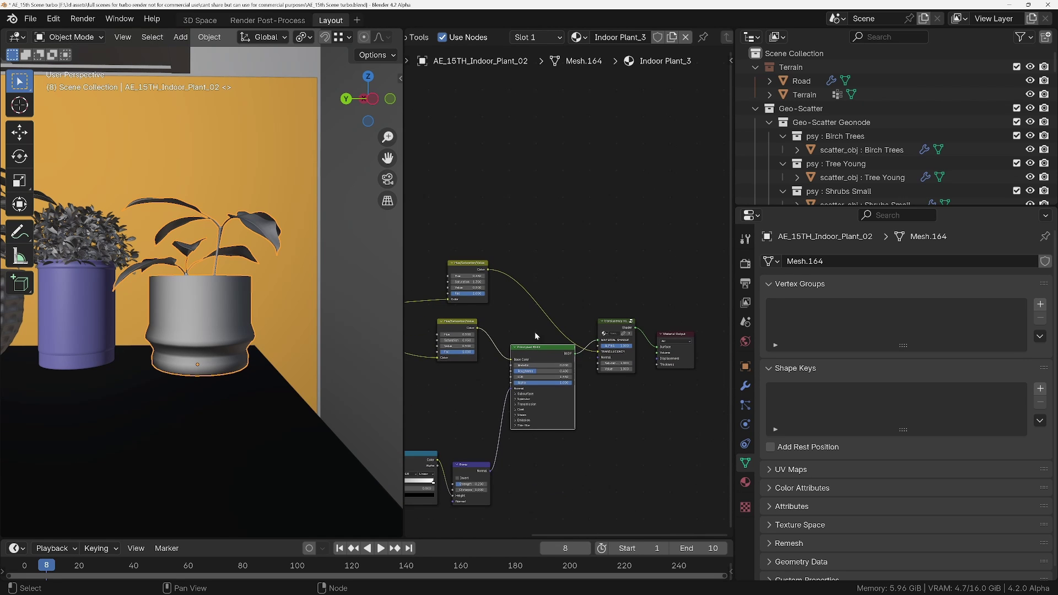
{"action": "left_click", "coordinate": [268, 20]}
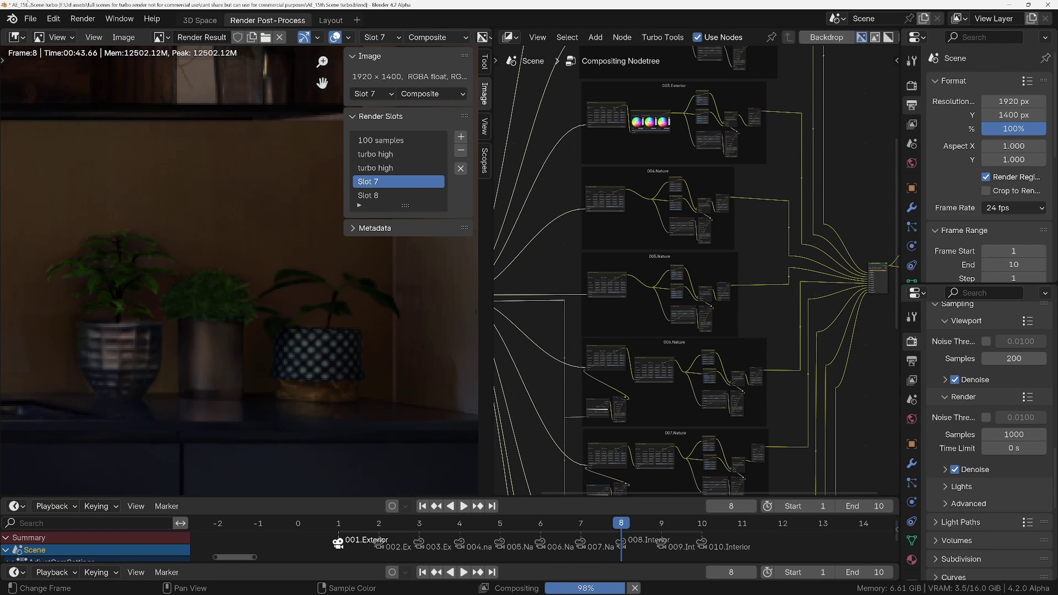
Maximize the render view and flip repeatedly between the turbo high and Slot 7 renders.
{"action": "scroll", "coordinate": [331, 331], "scroll_direction": "down", "scroll_amount": 2}
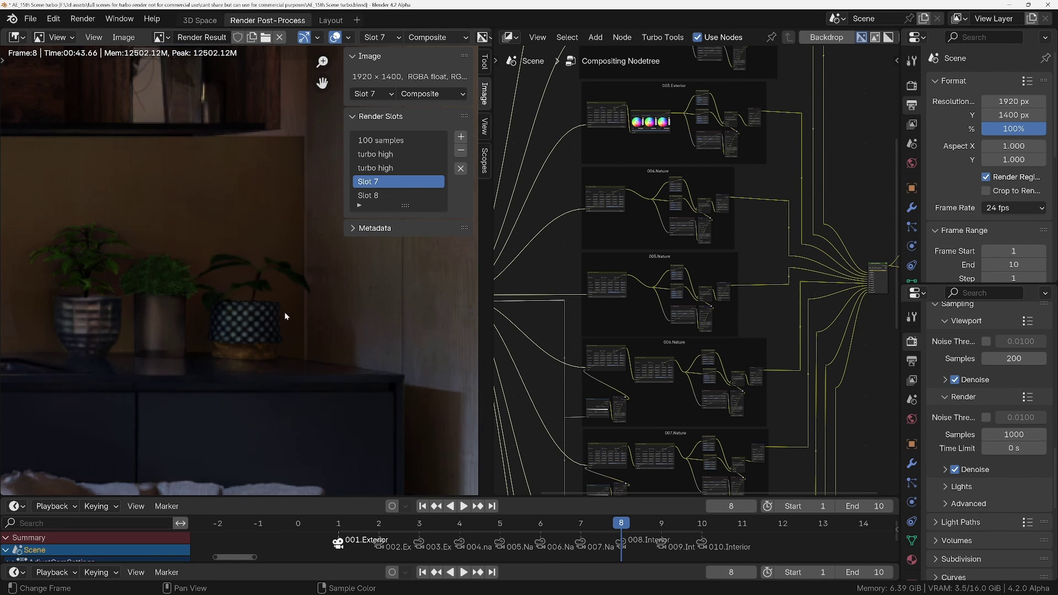
{"action": "key", "text": "ctrl+space"}
{"action": "scroll", "coordinate": [530, 325], "scroll_direction": "up", "scroll_amount": 5}
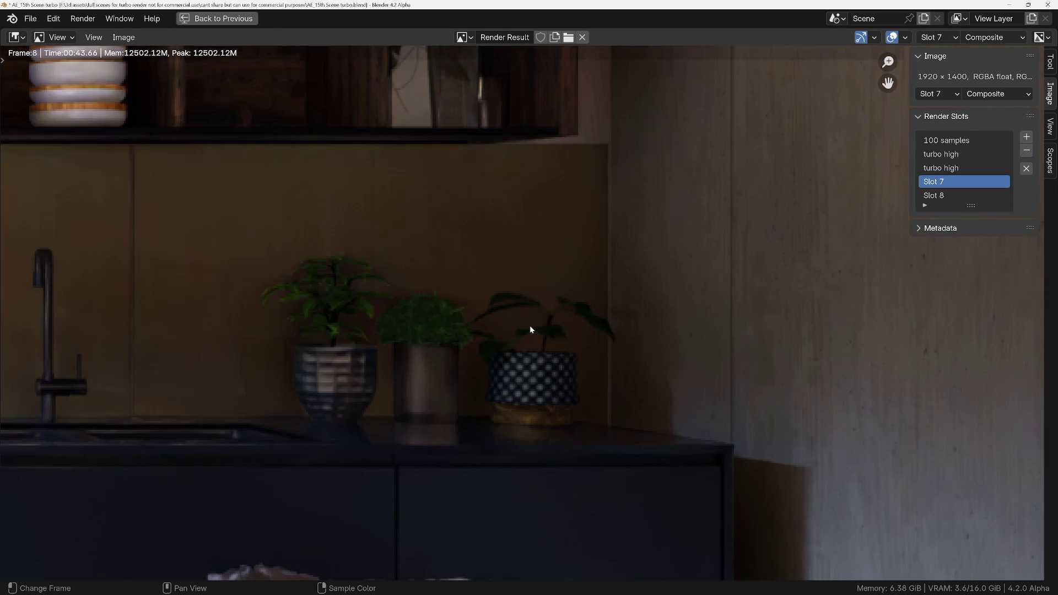
{"action": "scroll", "coordinate": [558, 302], "scroll_direction": "down", "scroll_amount": 1}
{"action": "left_click", "coordinate": [943, 167]}
{"action": "left_click", "coordinate": [946, 181]}
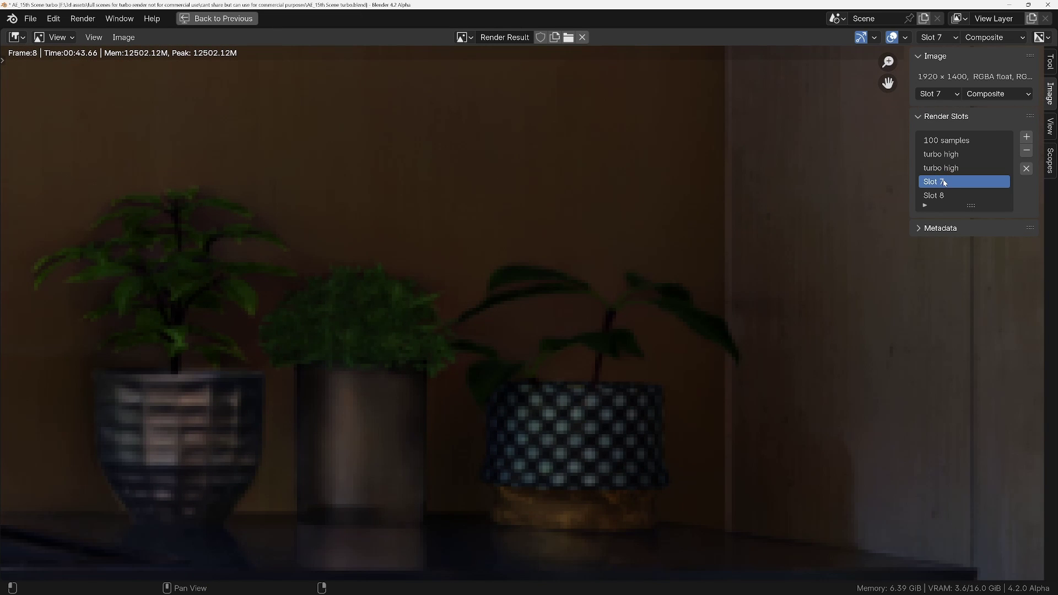
{"action": "left_click", "coordinate": [944, 168]}
{"action": "left_click", "coordinate": [943, 177]}
{"action": "left_click", "coordinate": [943, 168]}
{"action": "left_click", "coordinate": [943, 186]}
{"action": "left_click", "coordinate": [942, 168]}
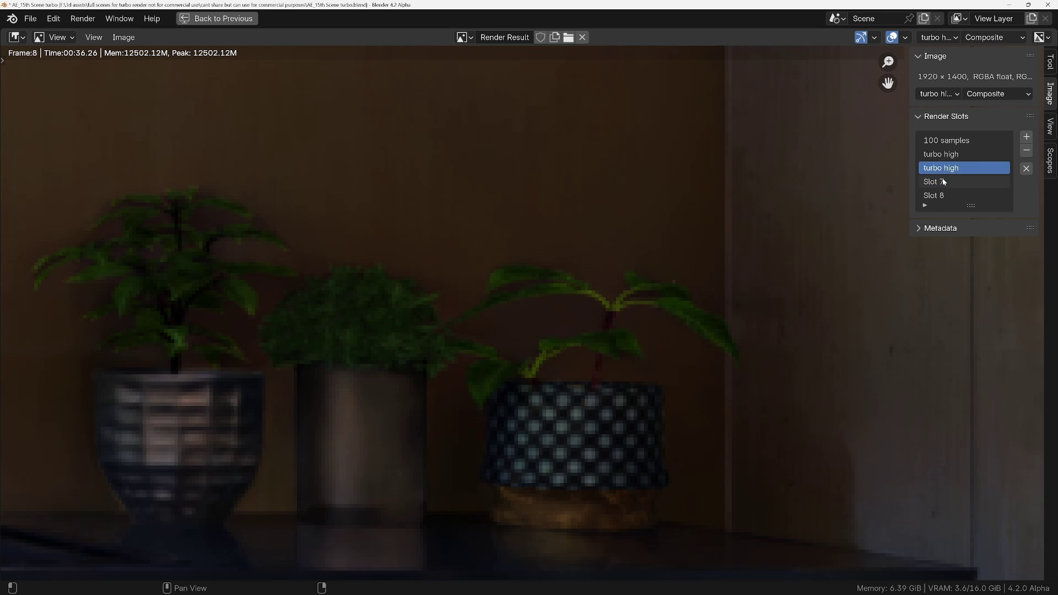
{"action": "left_click", "coordinate": [942, 177]}
{"action": "left_click", "coordinate": [941, 169]}
{"action": "left_click", "coordinate": [943, 181]}
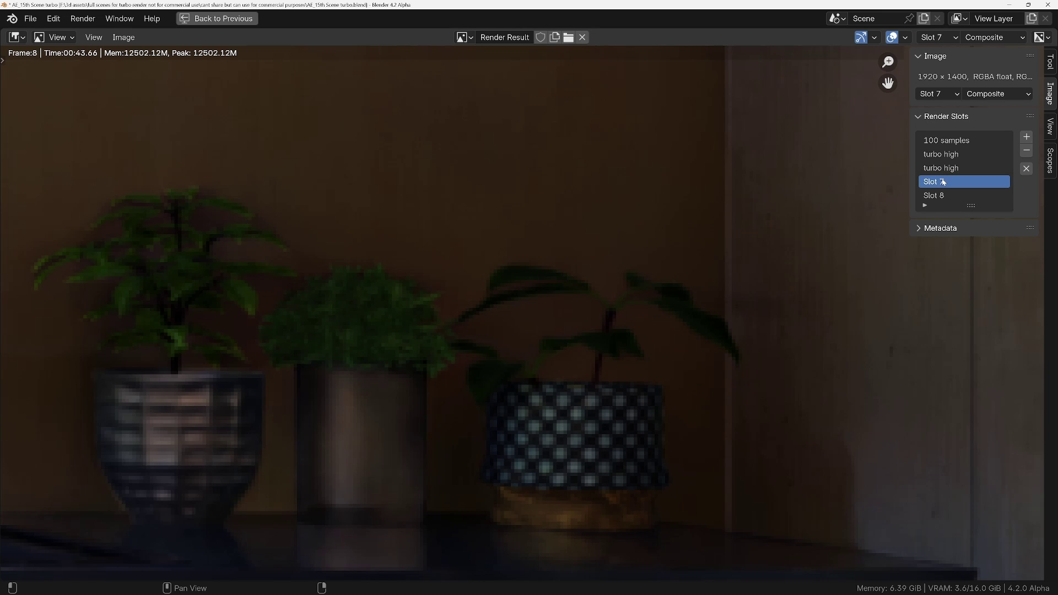